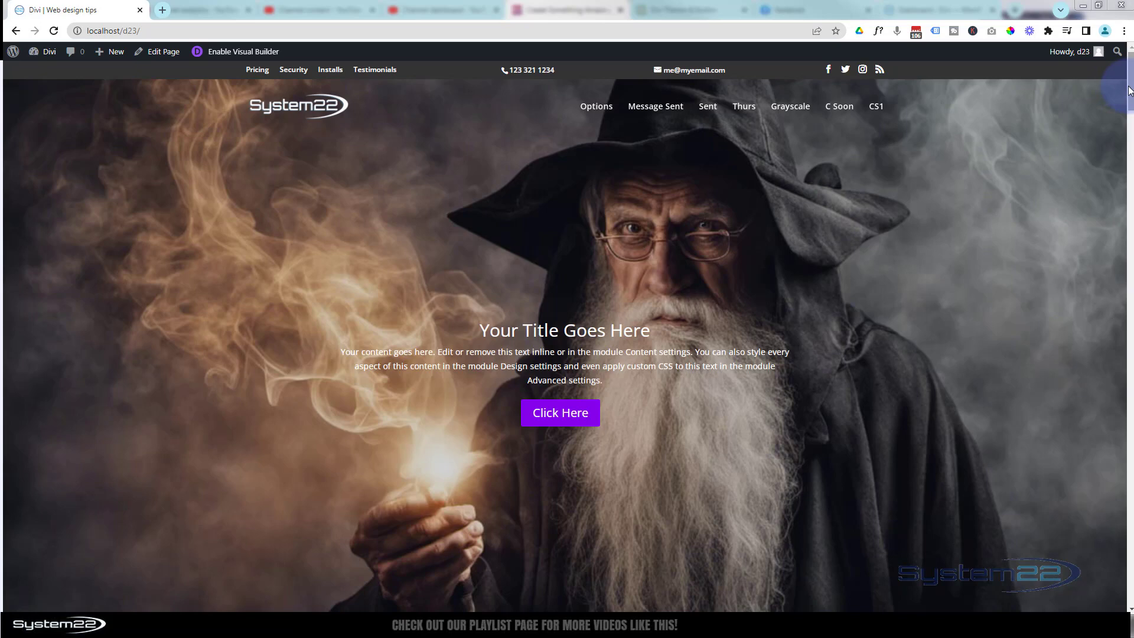
- Review the page with its Reach Out! contact form and open it in the Visual Builder
drag(1128, 89, 1125, 137)
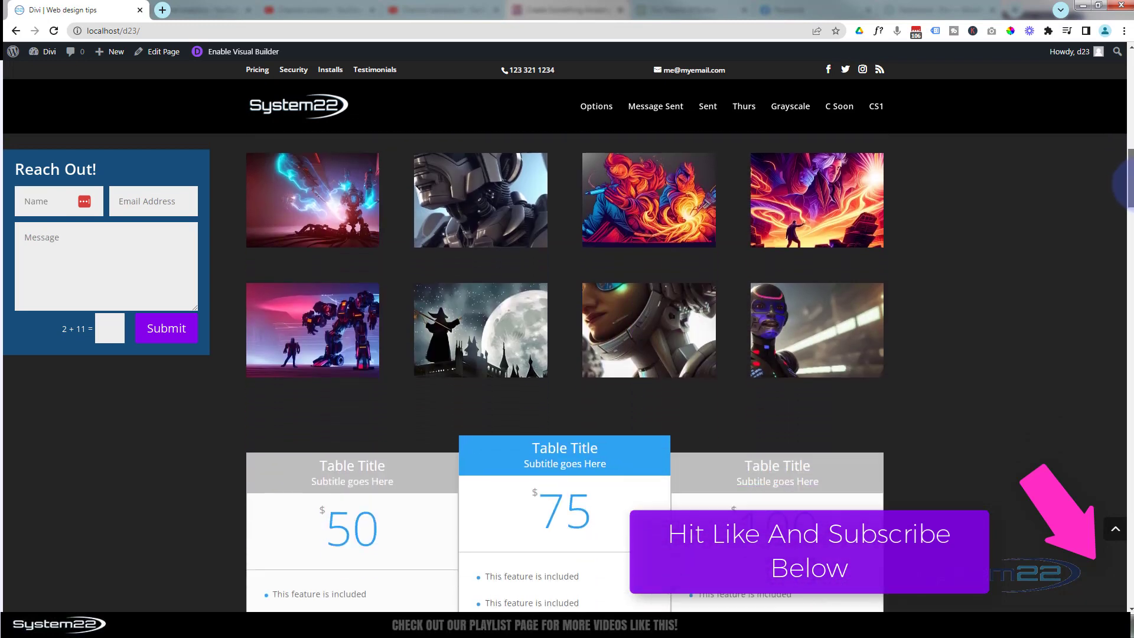
drag(1127, 198, 1130, 168)
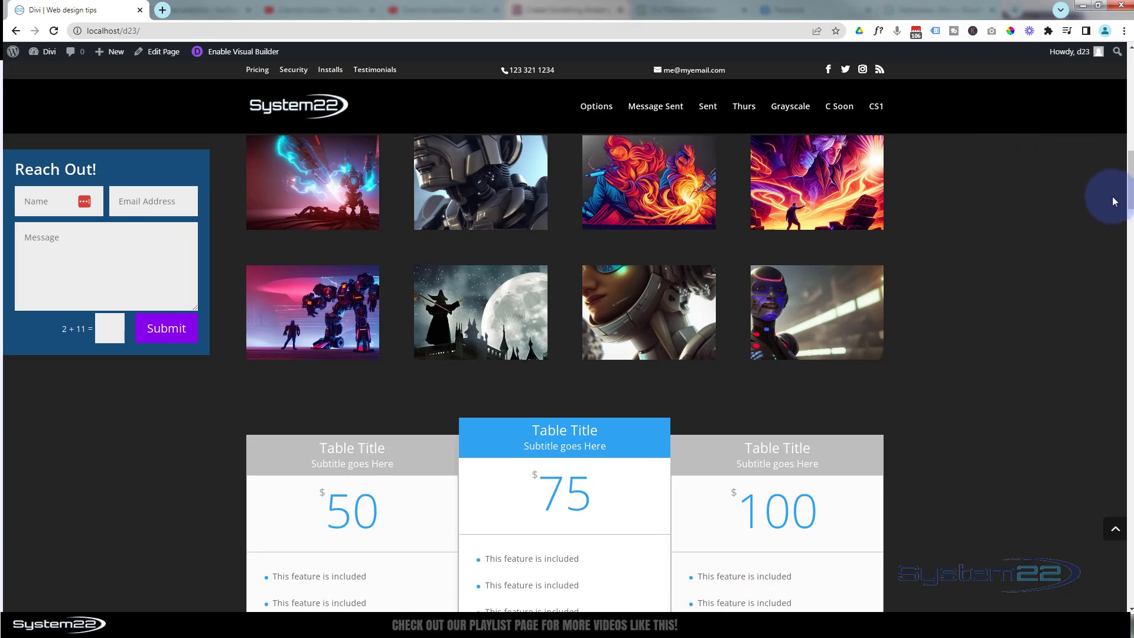
drag(1130, 204, 1121, 73)
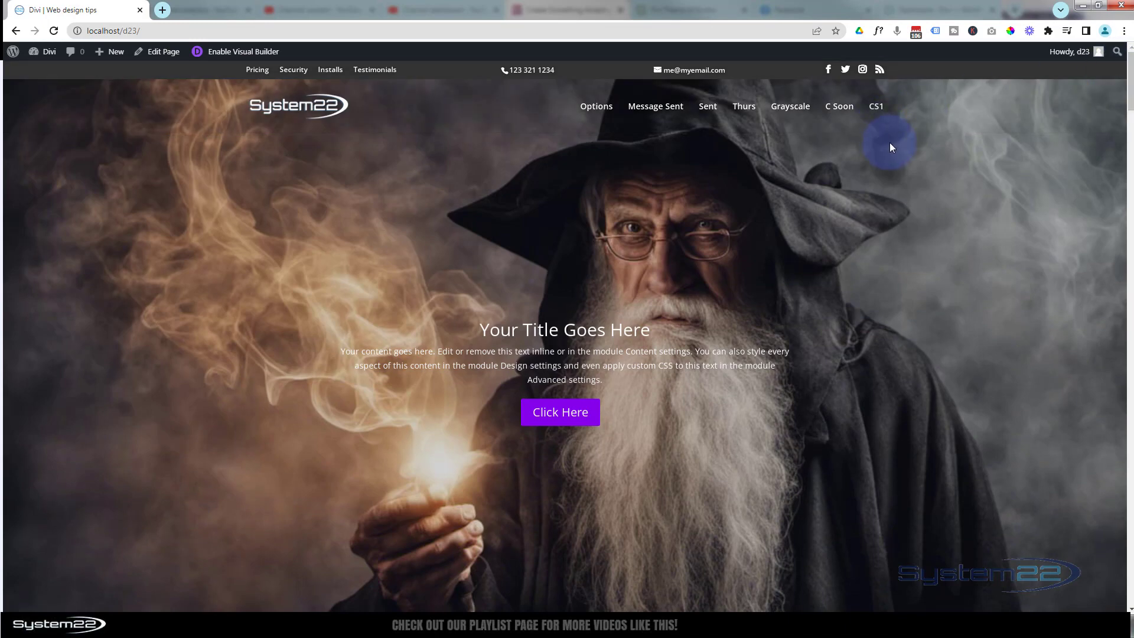
click(253, 53)
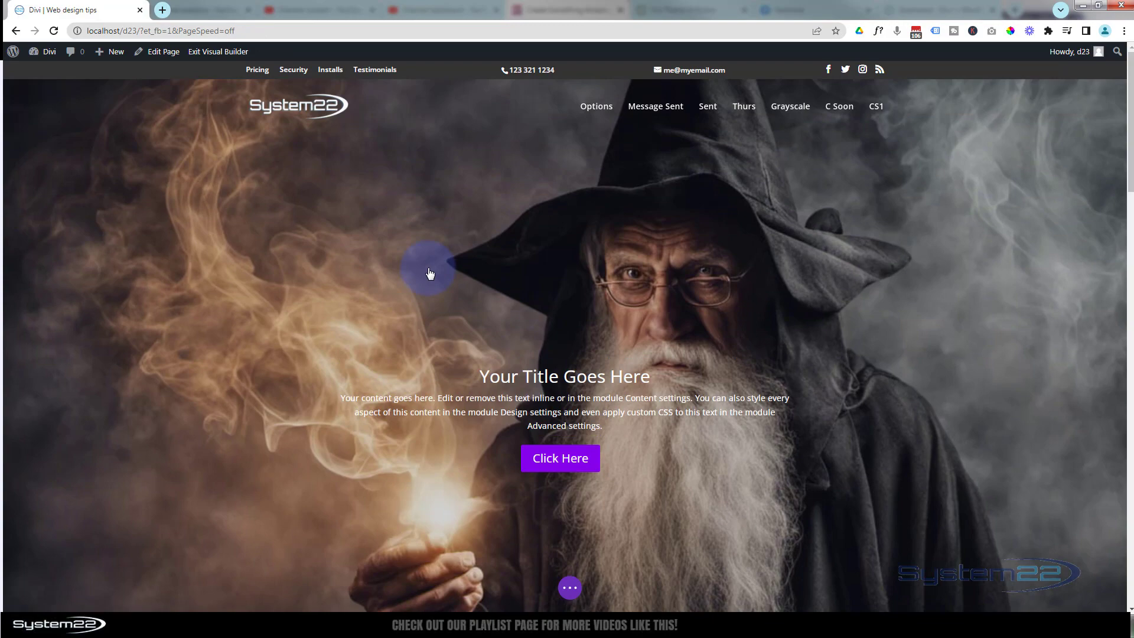
- Delete the row that holds the Reach Out! contact form in the section below the fullwidth header
scroll(430, 273, down, 6)
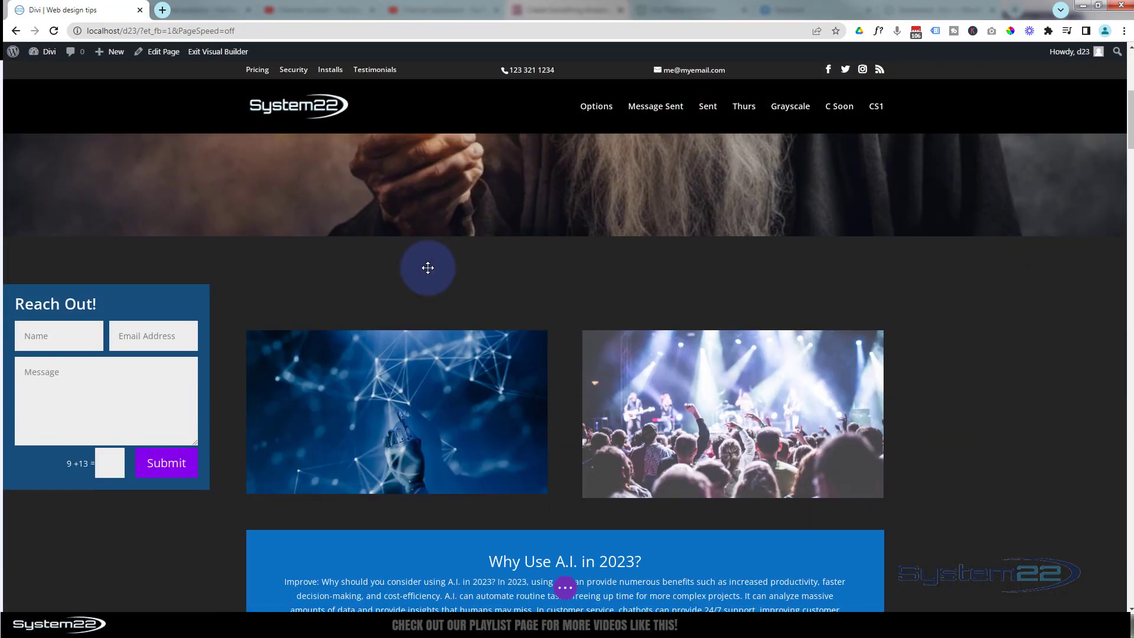
mouse_move(365, 287)
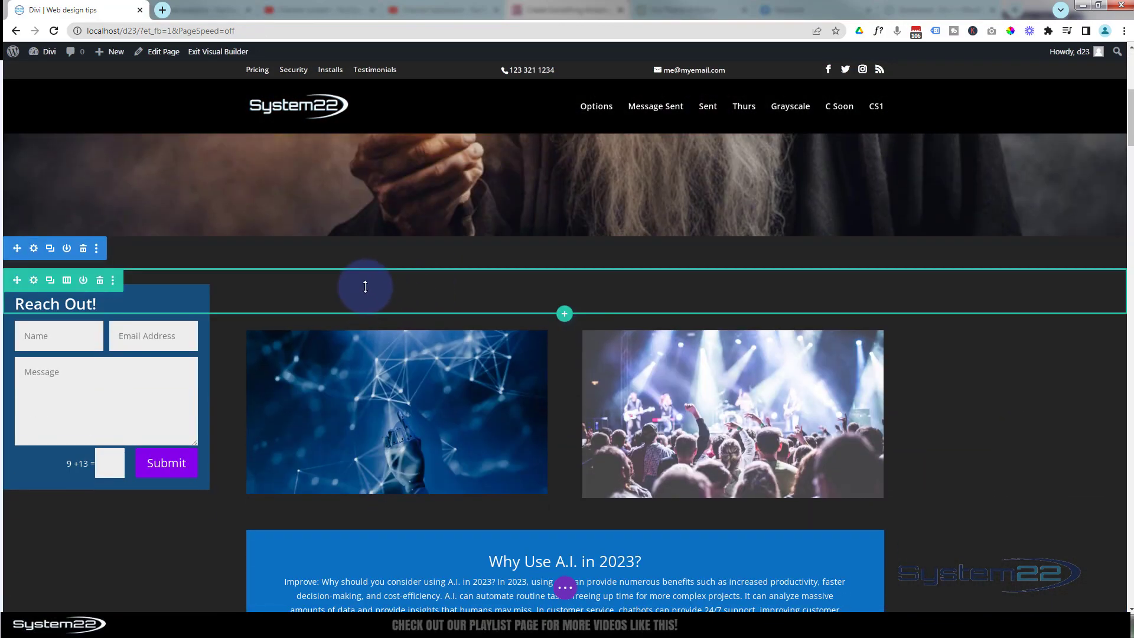
drag(356, 293, 200, 310)
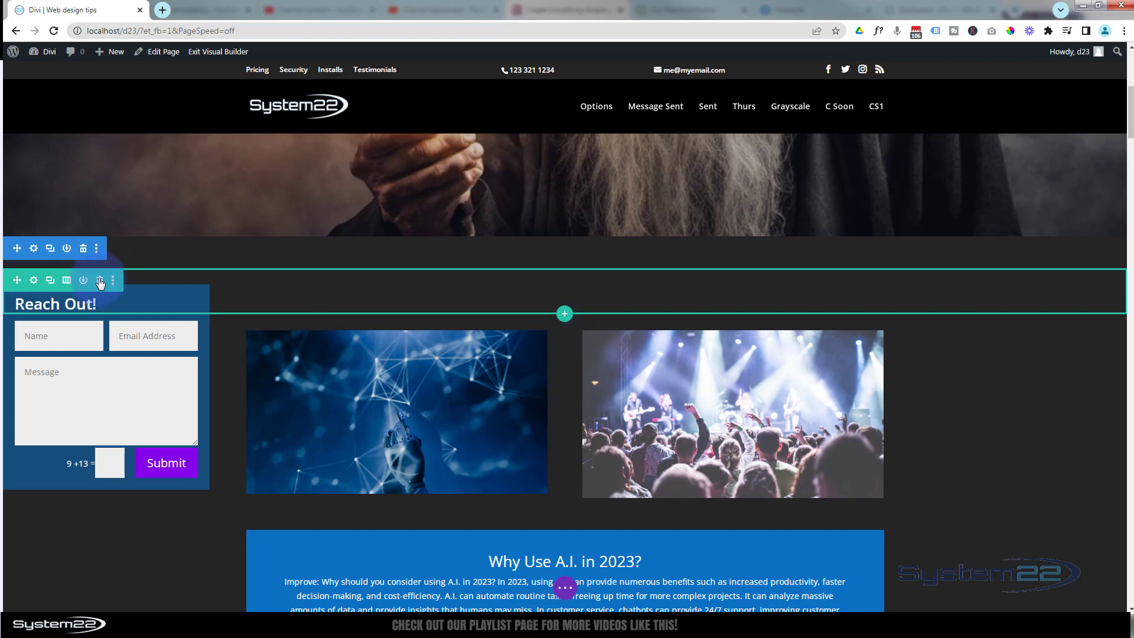
click(99, 281)
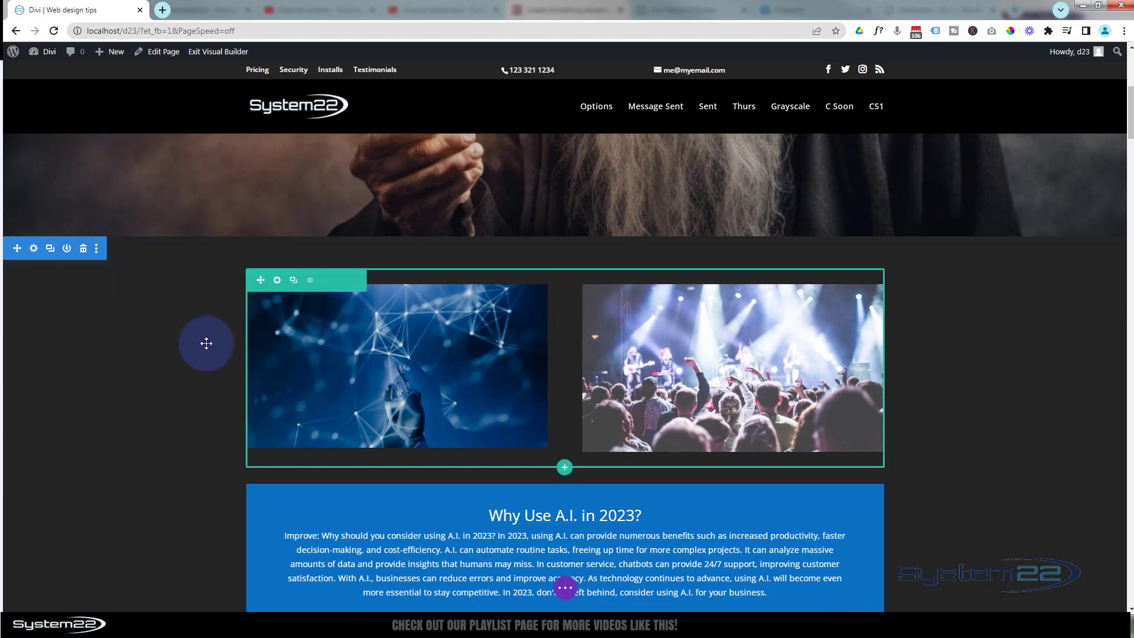
- Look through the page's sections from the images and pricing tables down to the video
scroll(206, 342, down, 5)
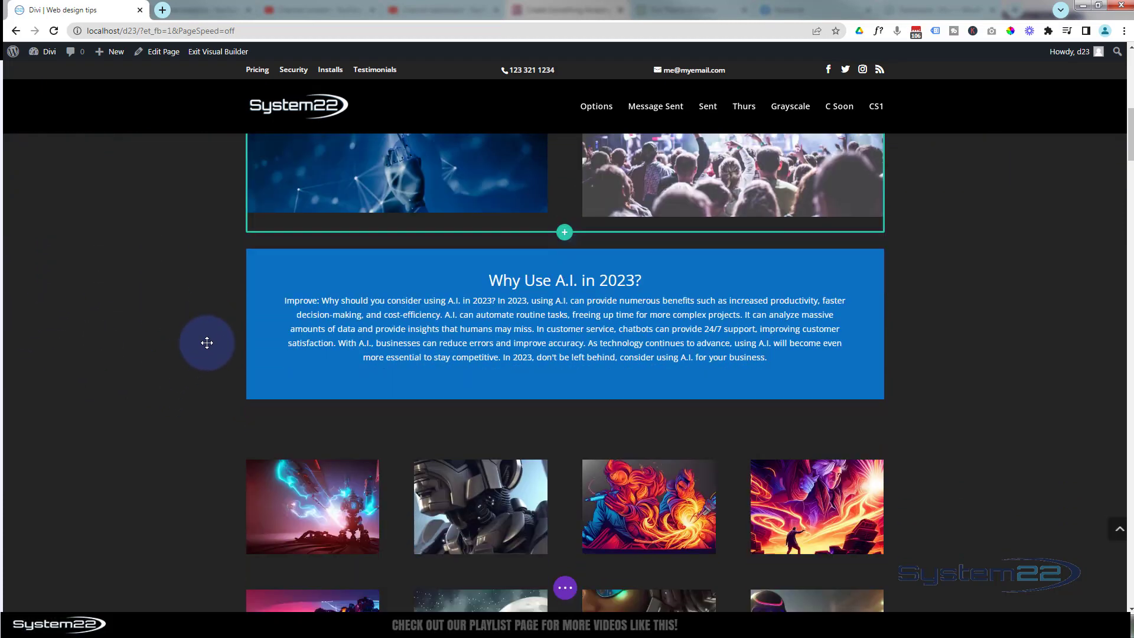
scroll(206, 342, down, 8)
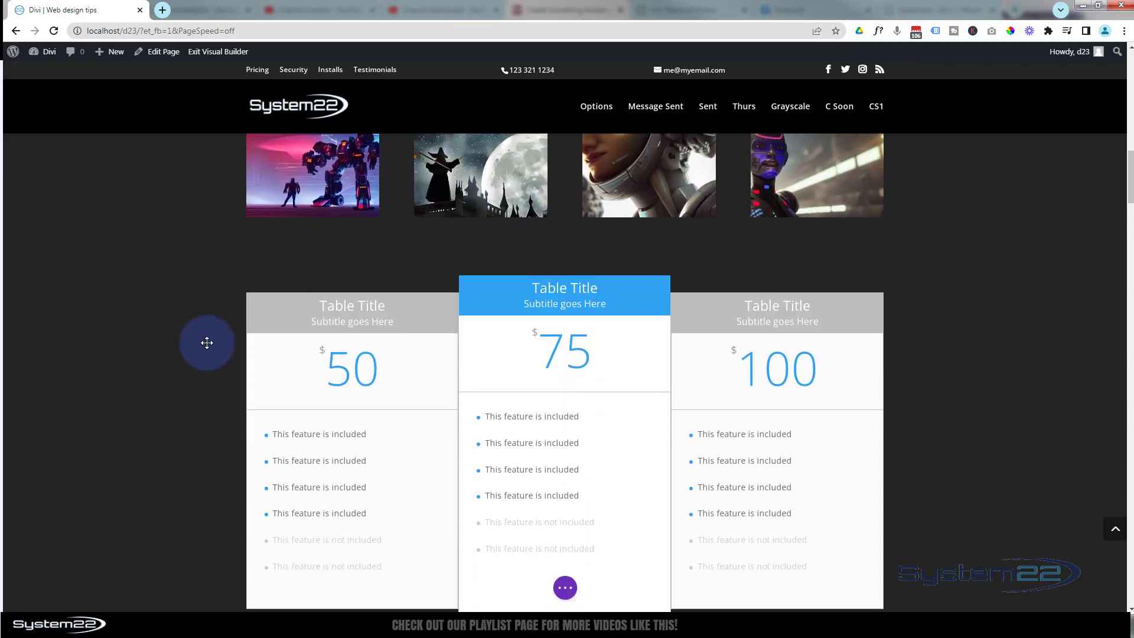
scroll(207, 342, down, 6)
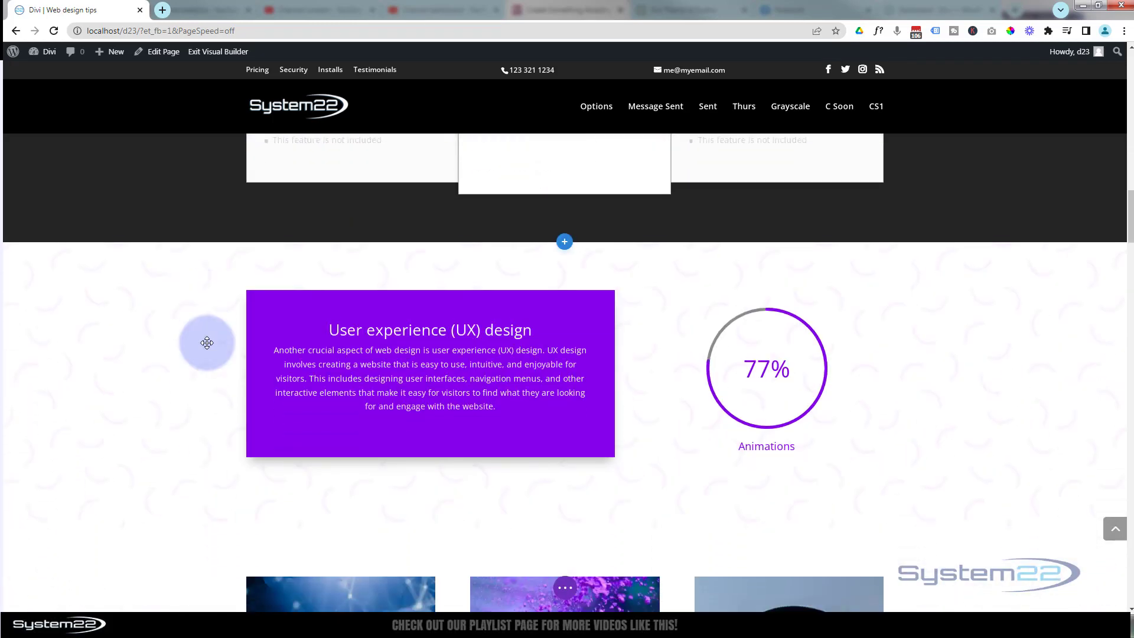
scroll(206, 342, down, 4)
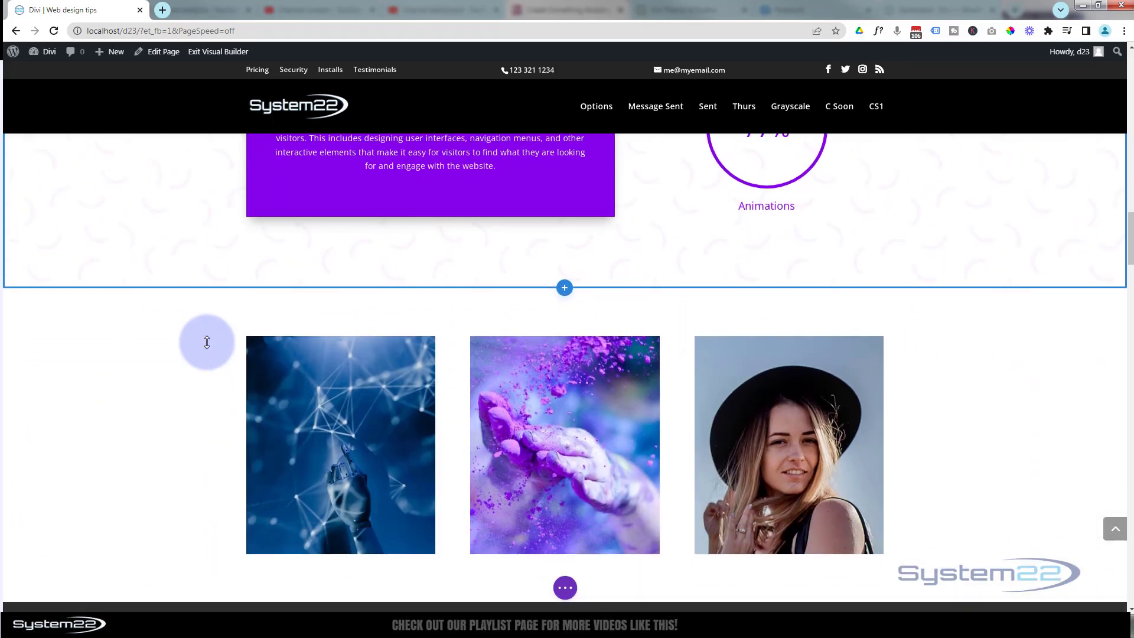
scroll(207, 343, down, 4)
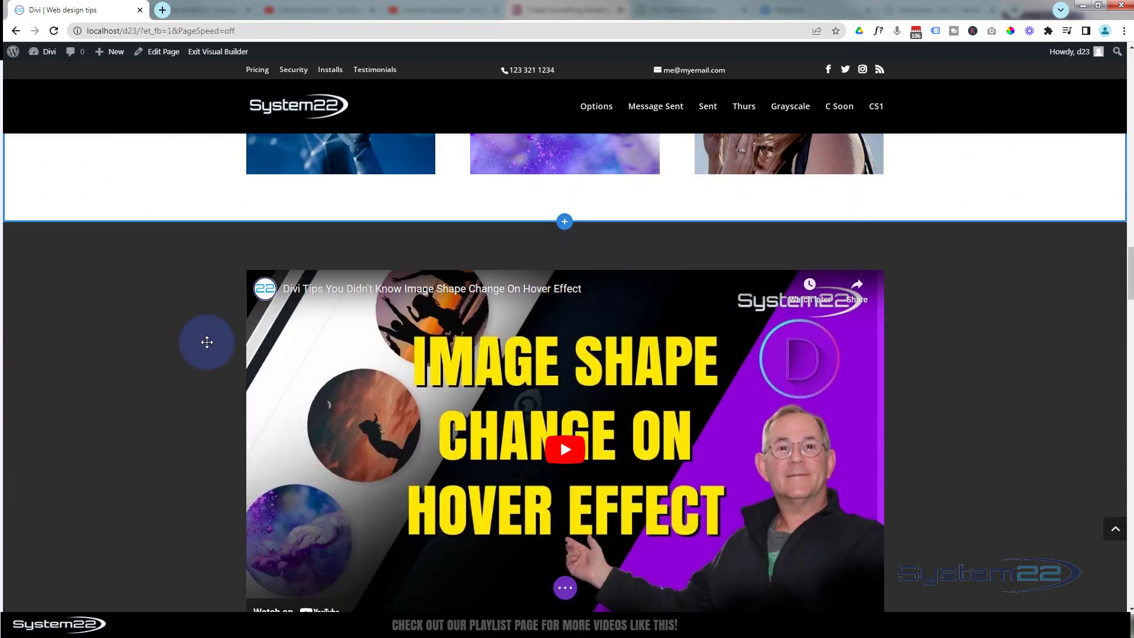
scroll(206, 343, up, 13)
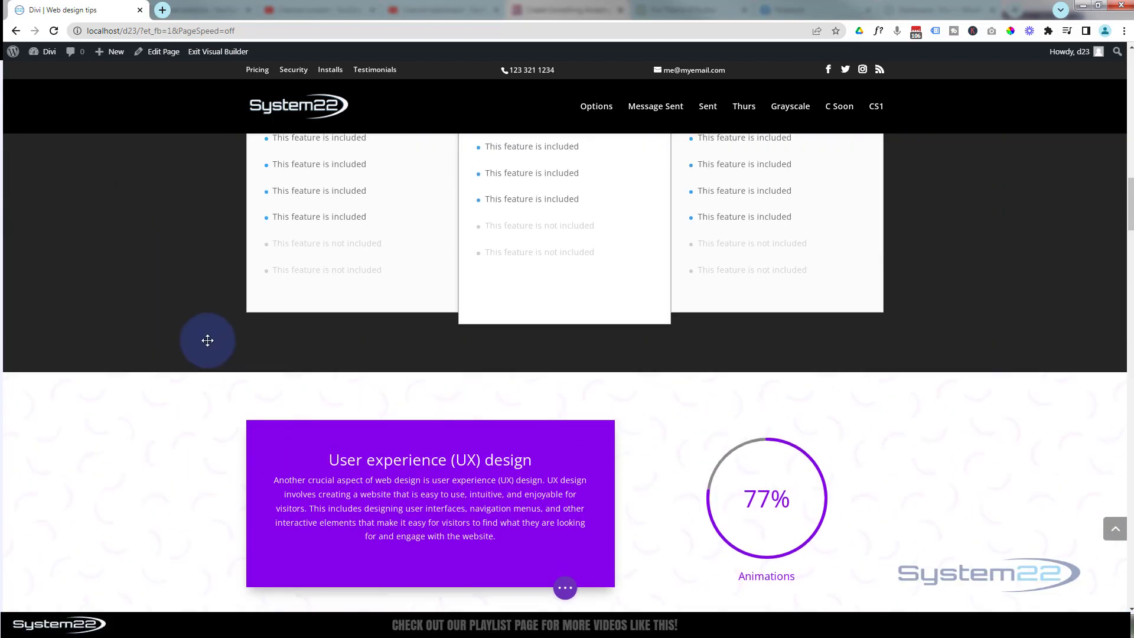
scroll(178, 330, up, 2)
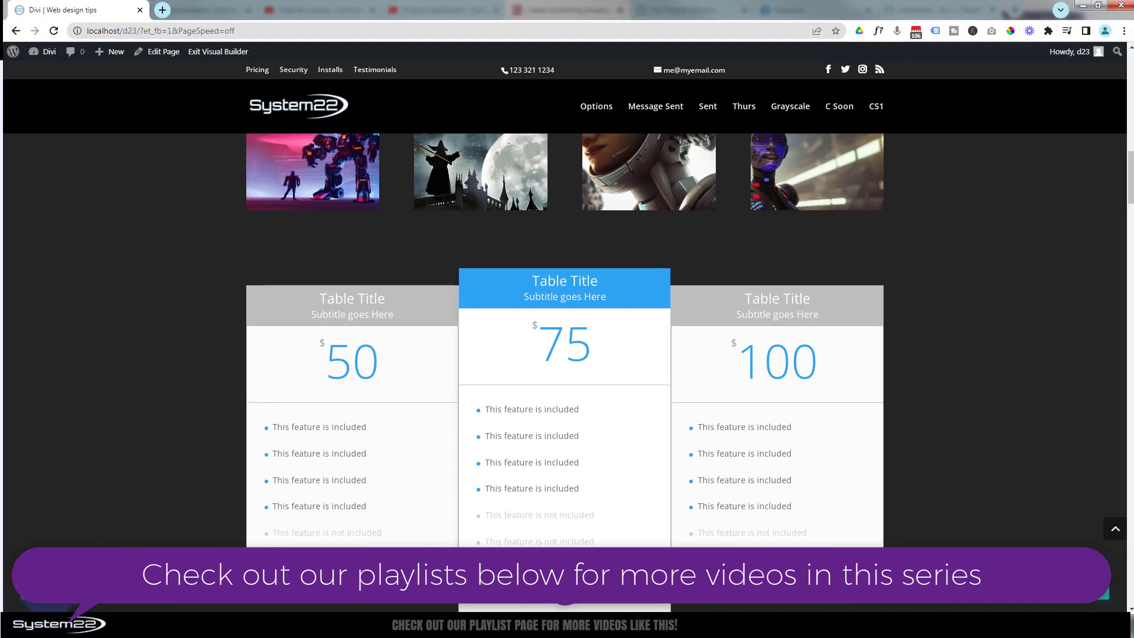
- Switch the builder to wireframe view and save the page
click(50, 587)
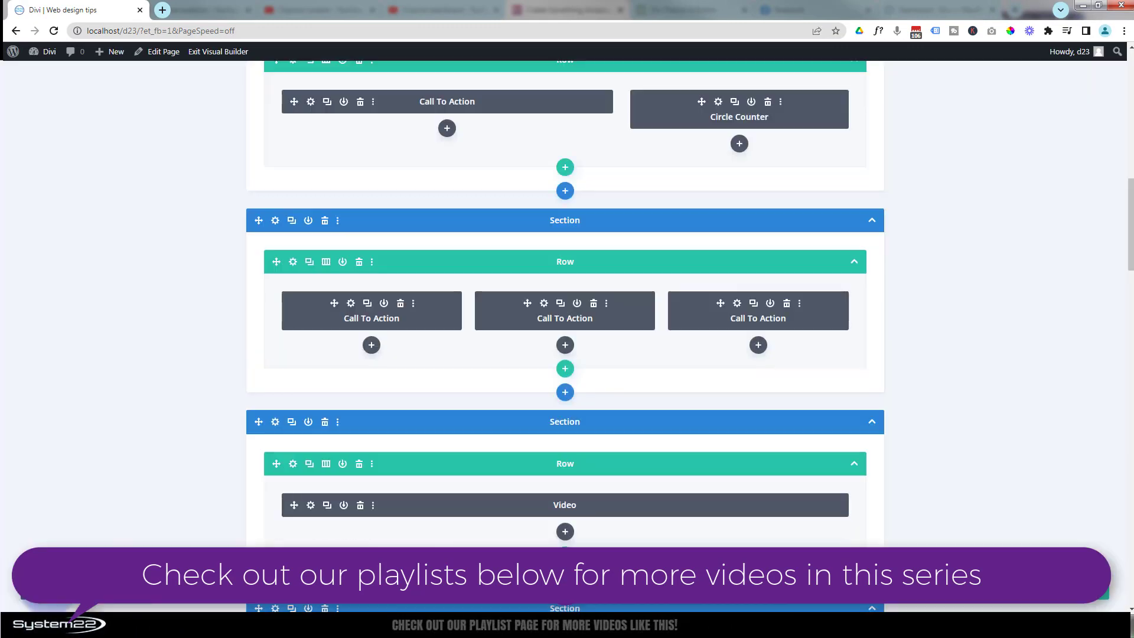
scroll(288, 545, up, 3)
scroll(288, 544, up, 10)
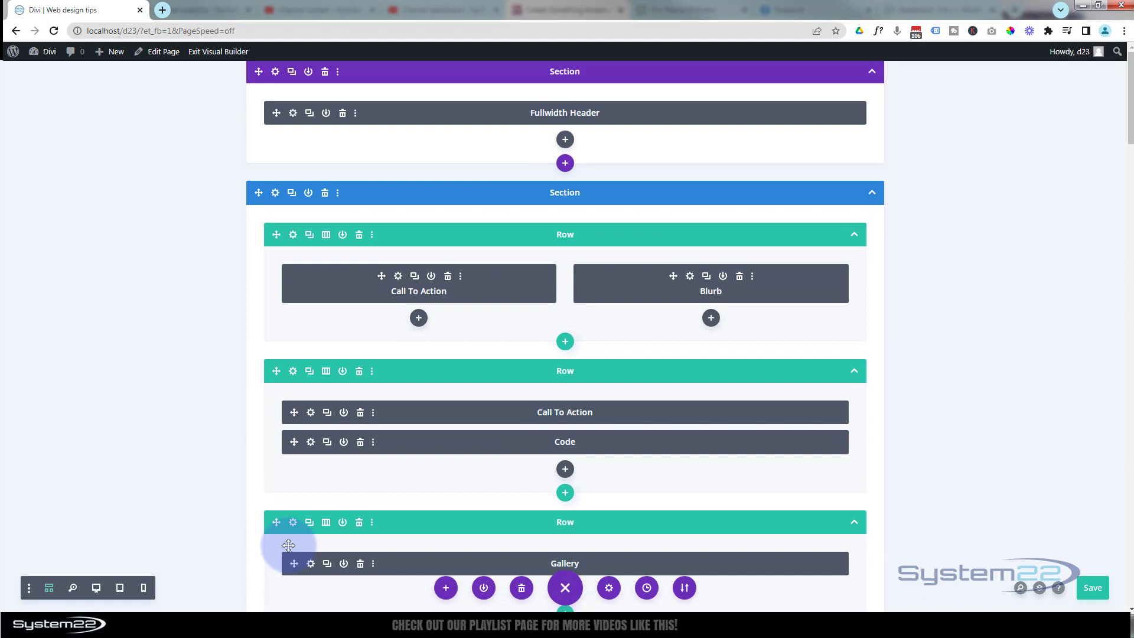
key(ctrl+s)
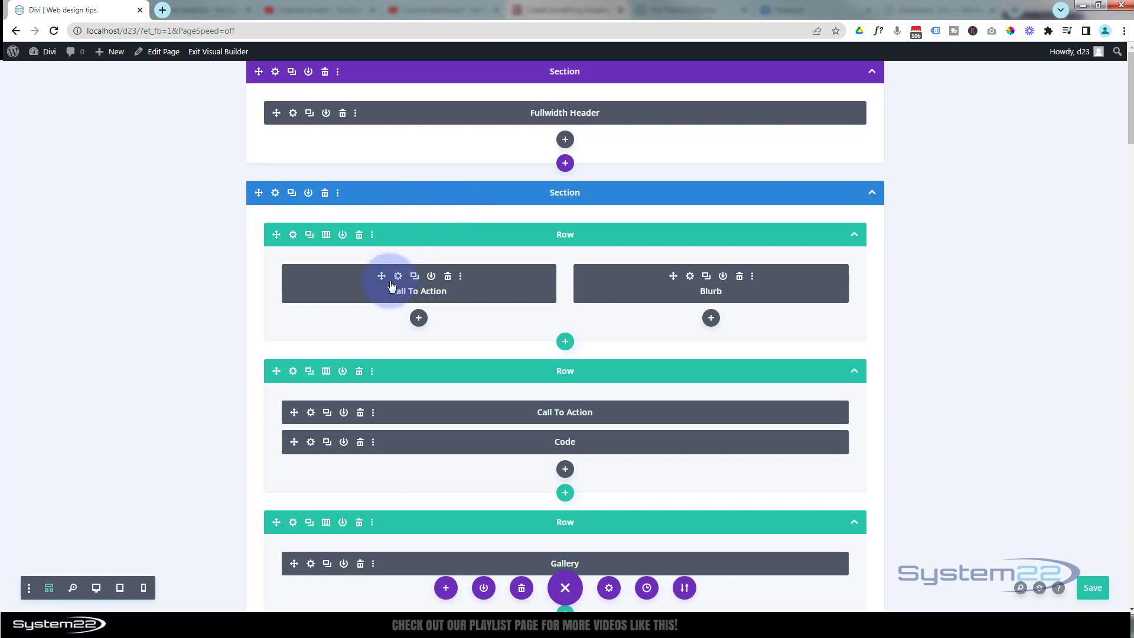
- Insert a single-column row below the Call To Action and Blurb row and add a Contact Form module to it
scroll(401, 248, down, 2)
scroll(426, 266, down, 2)
scroll(426, 267, down, 6)
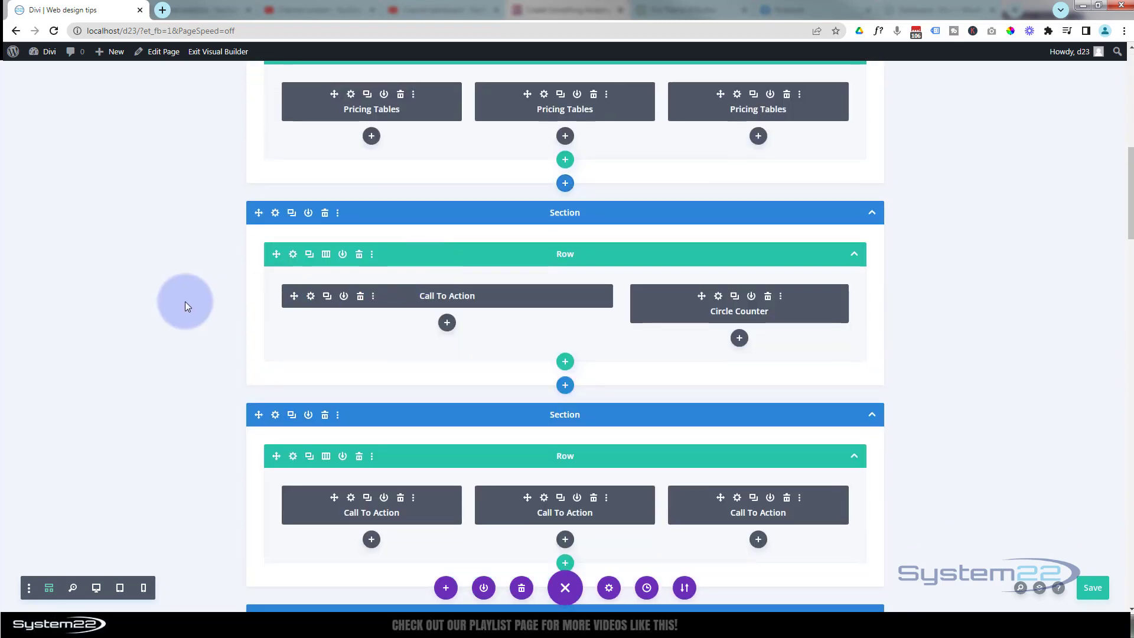
scroll(289, 437, up, 10)
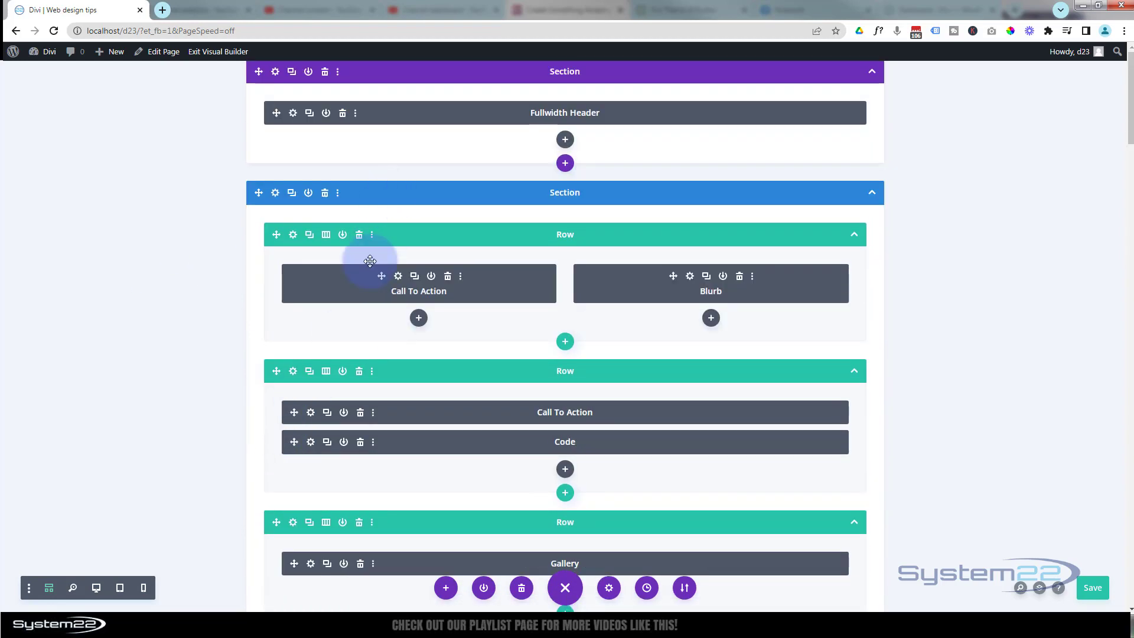
scroll(369, 262, down, 1)
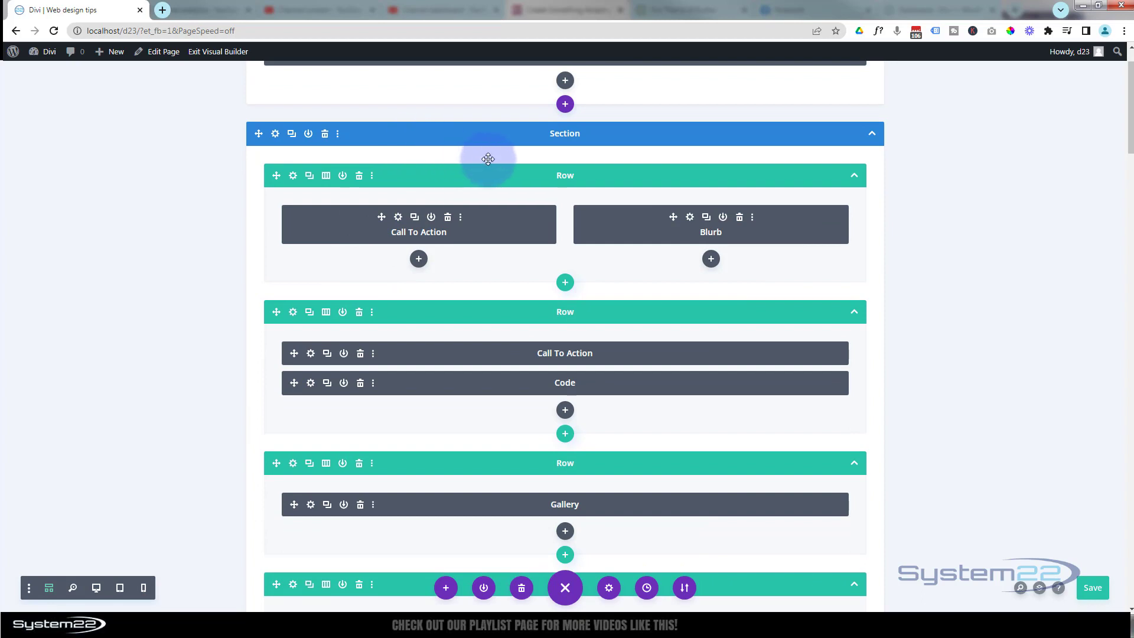
click(565, 283)
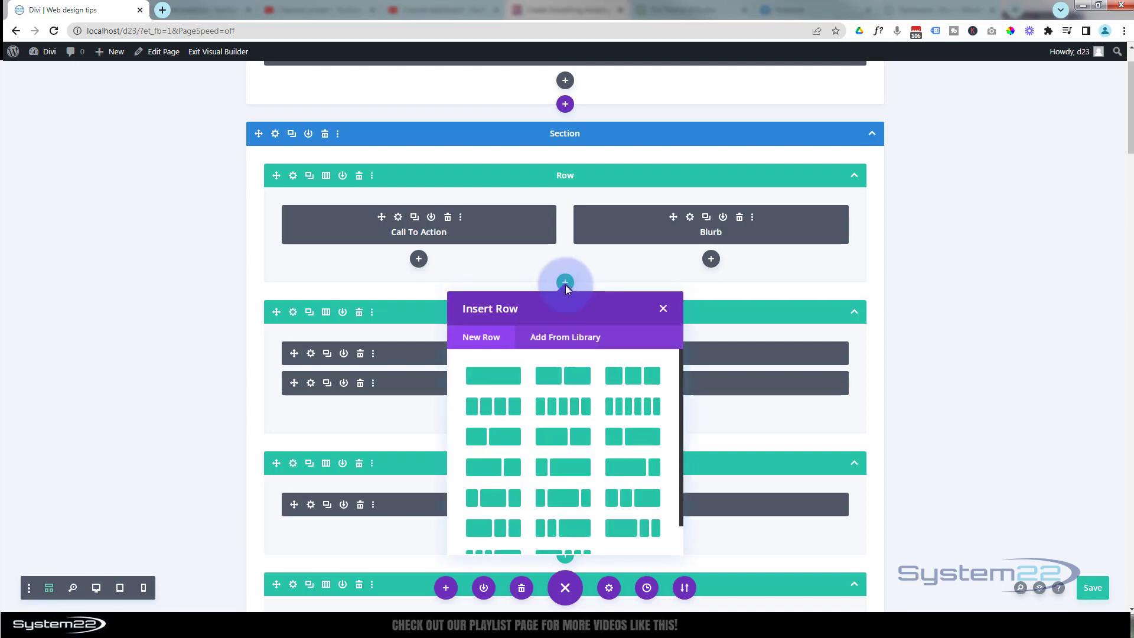
click(505, 377)
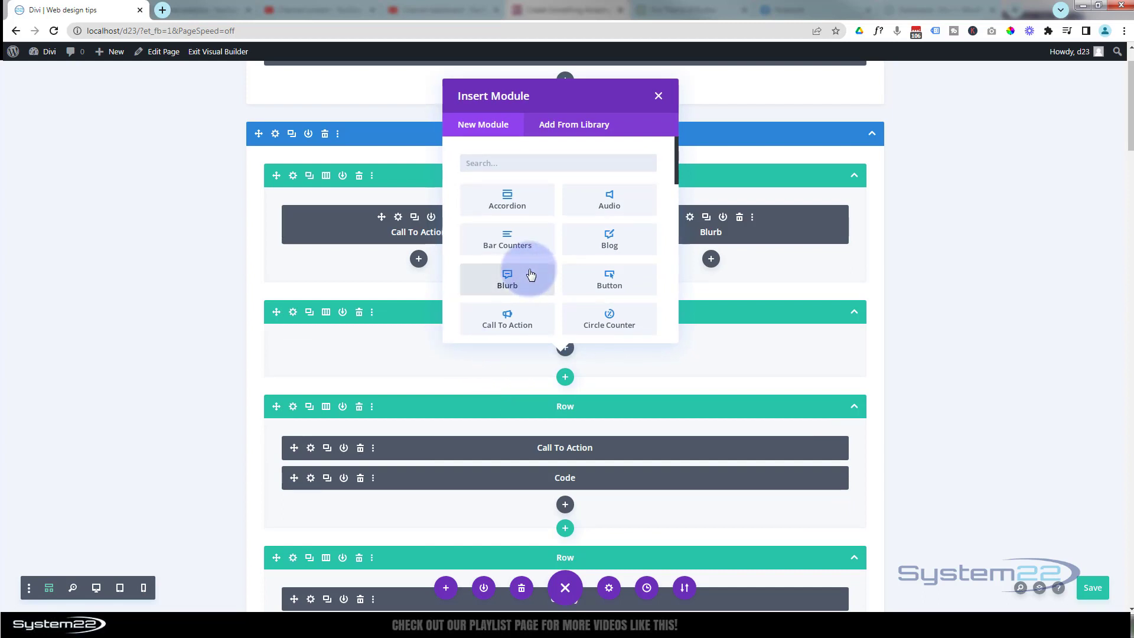
scroll(531, 274, down, 3)
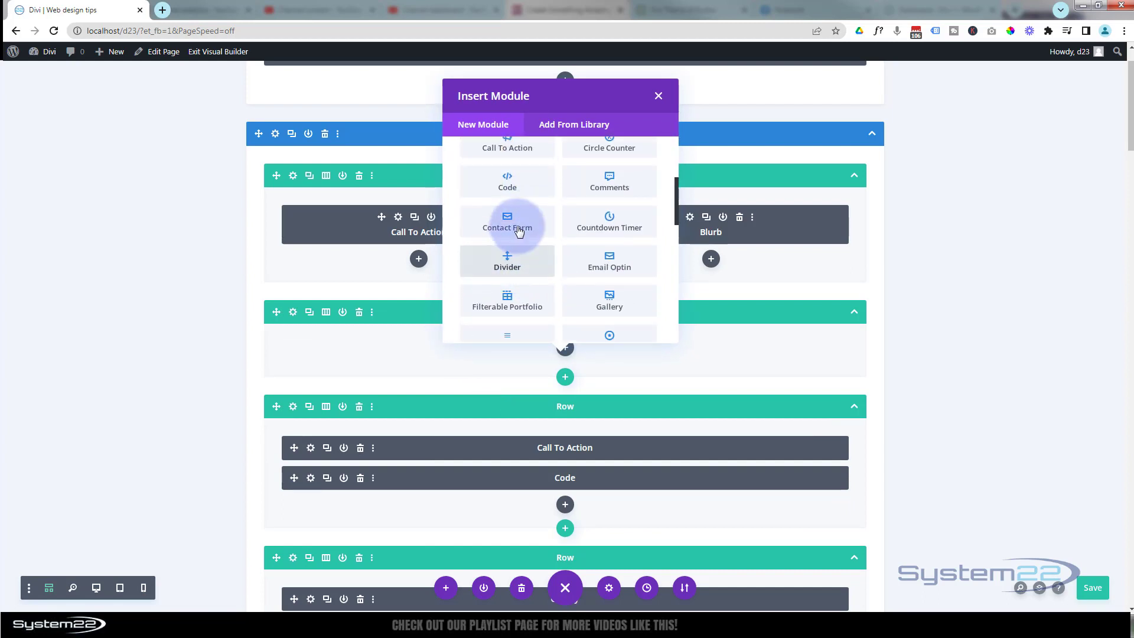
click(518, 230)
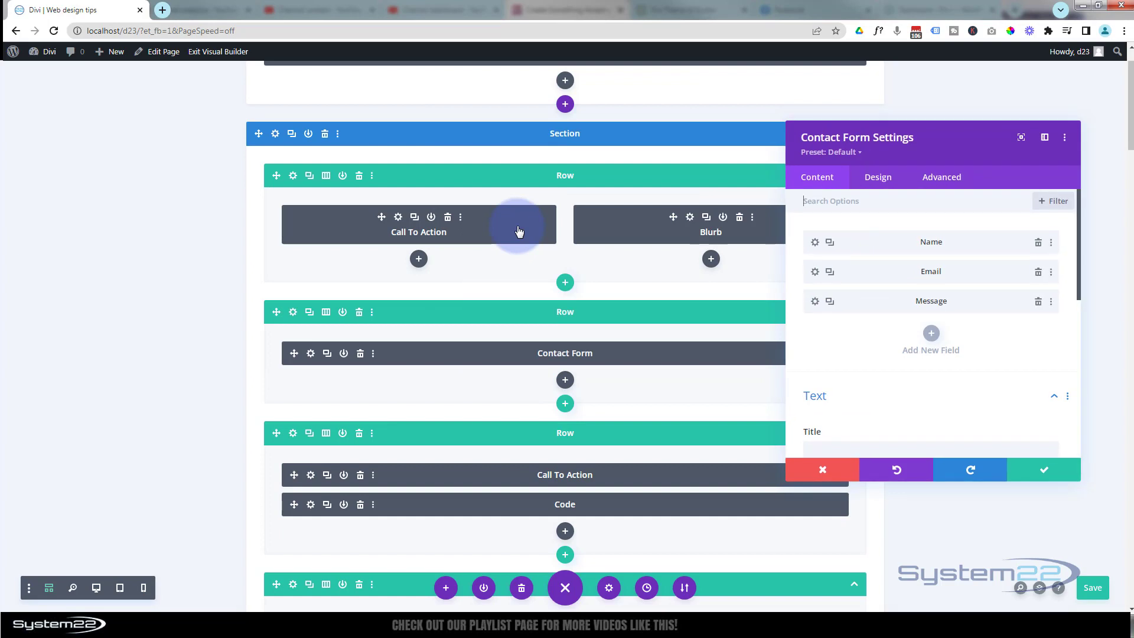
- Switch the builder to desktop view and bring up the new contact form below the two images
click(96, 588)
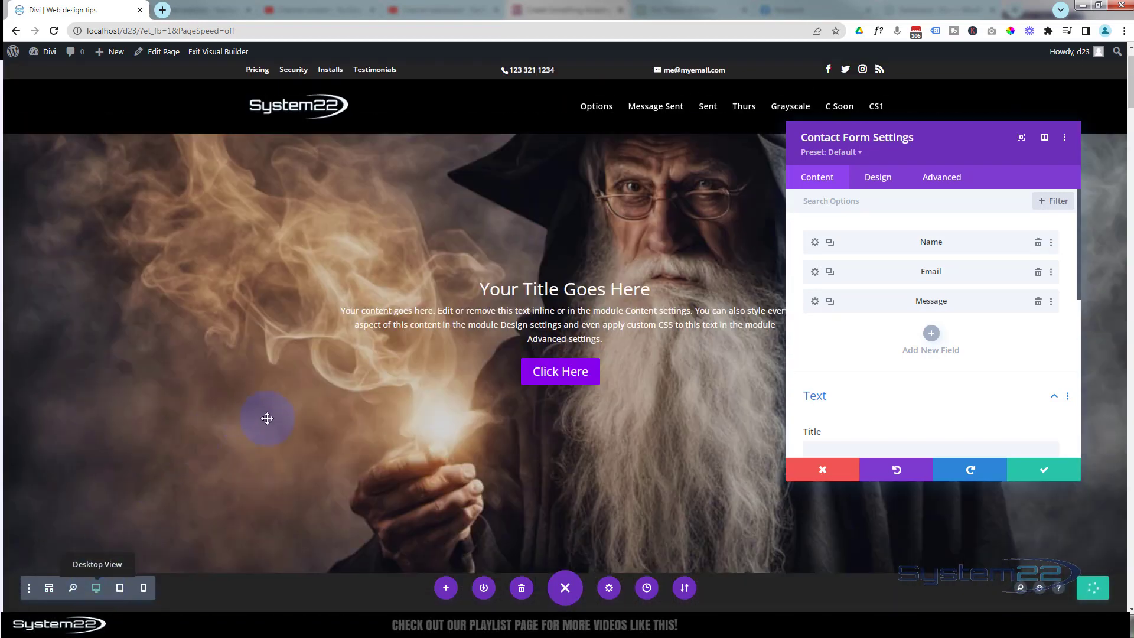
scroll(281, 417, down, 5)
scroll(282, 417, down, 2)
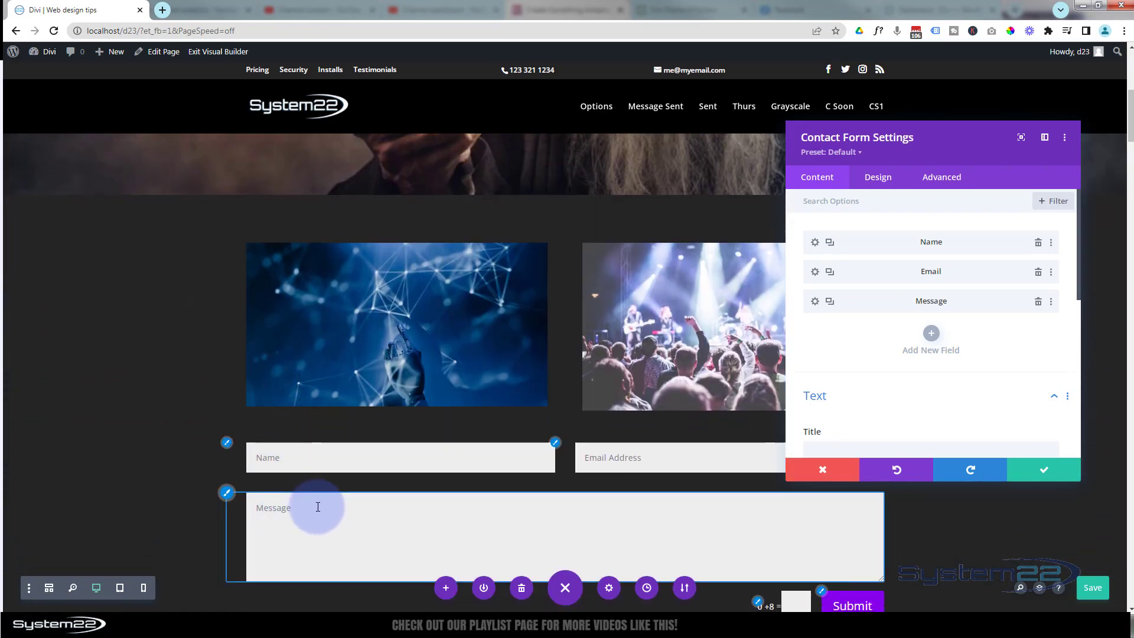
scroll(392, 512, down, 3)
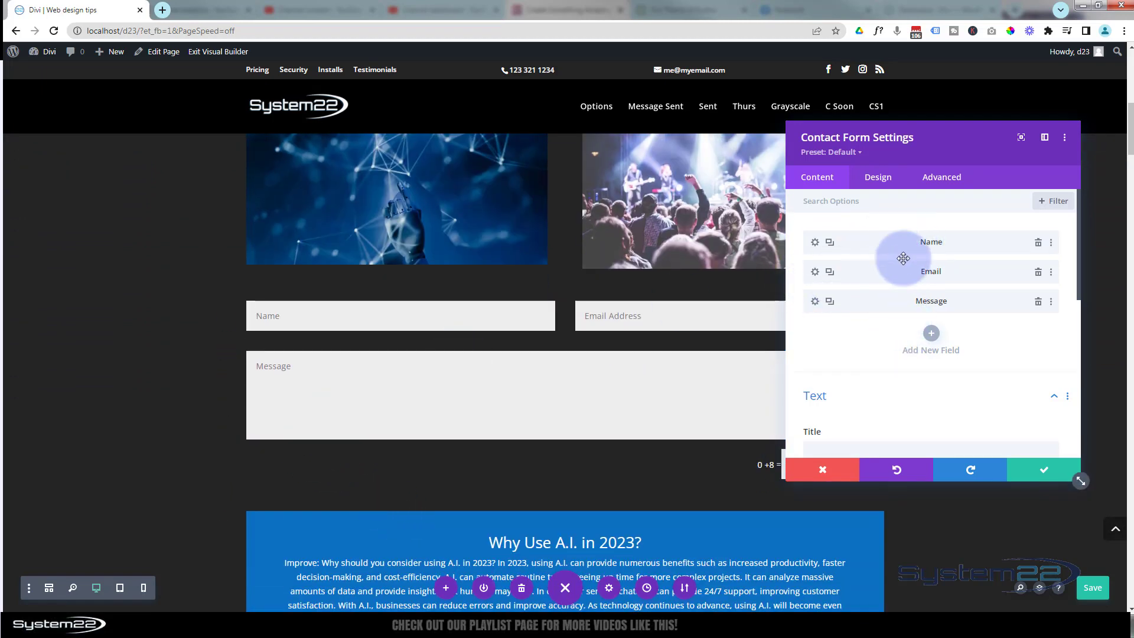
- Set the contact form's title to "Reach Out!"
scroll(904, 350, down, 1)
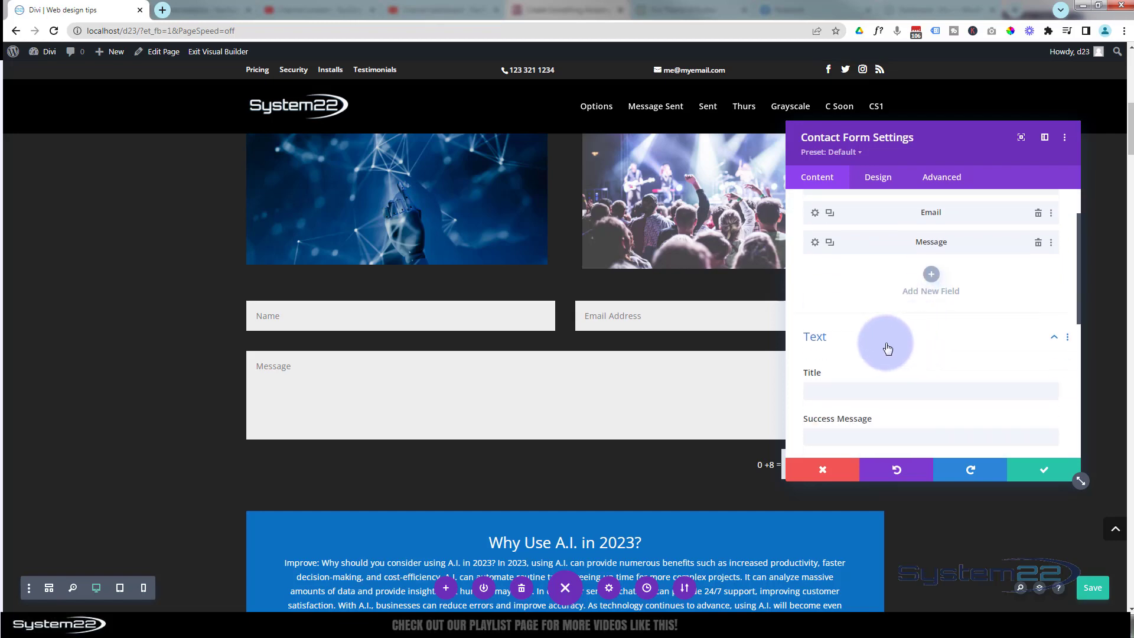
click(838, 392)
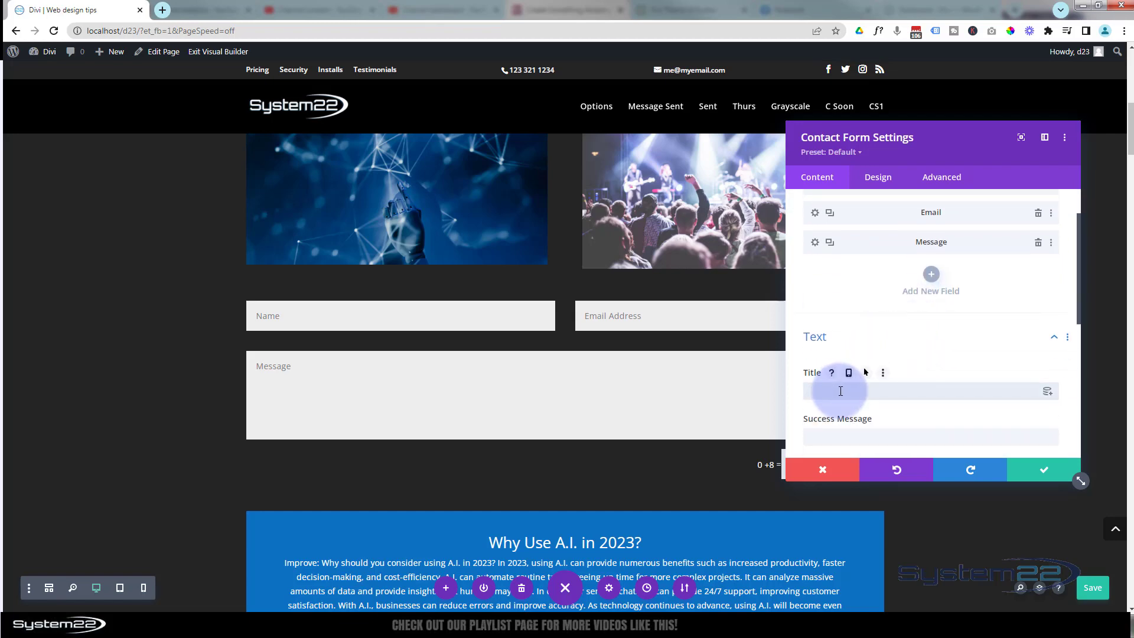
text(Reach Out)
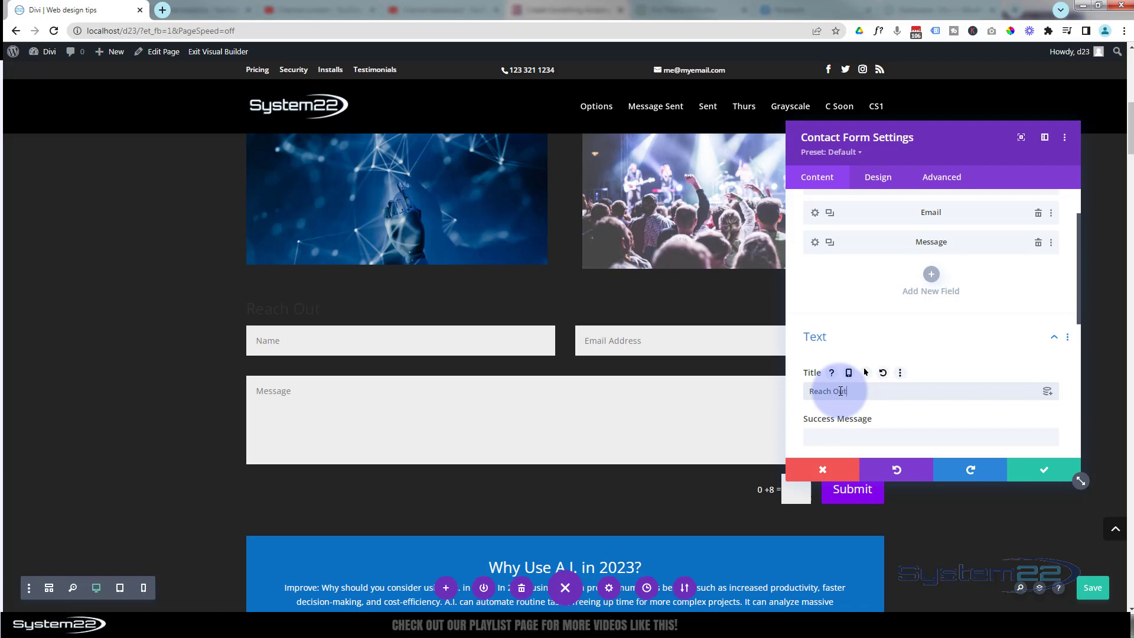
text(!)
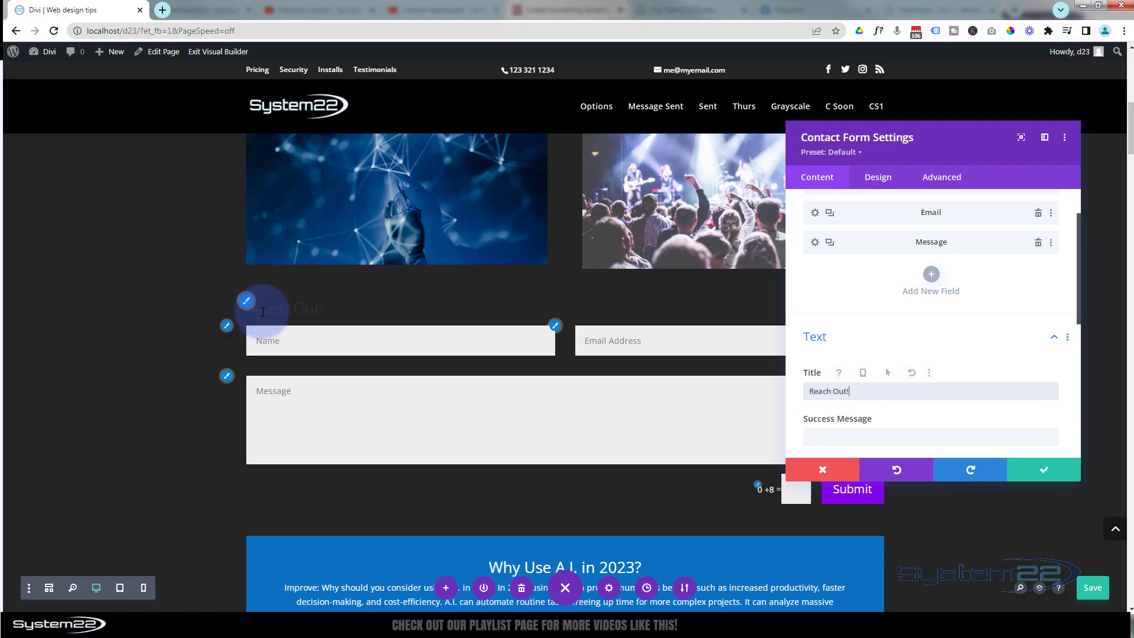
click(279, 305)
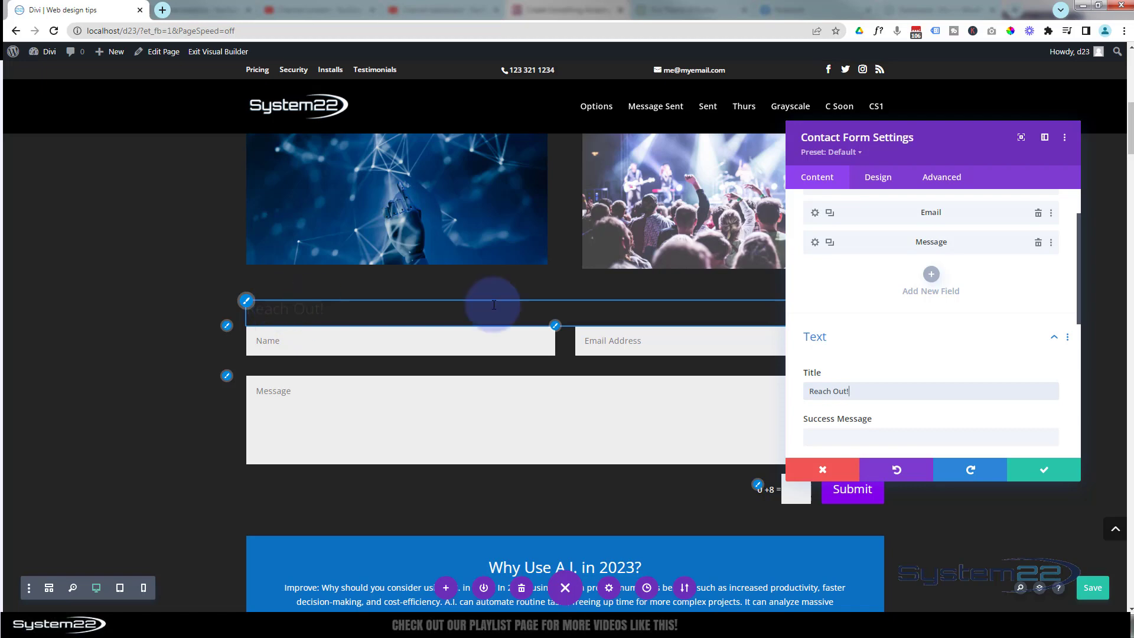
- Review the contact form's success message, submit button and email options
scroll(856, 324, down, 1)
click(823, 378)
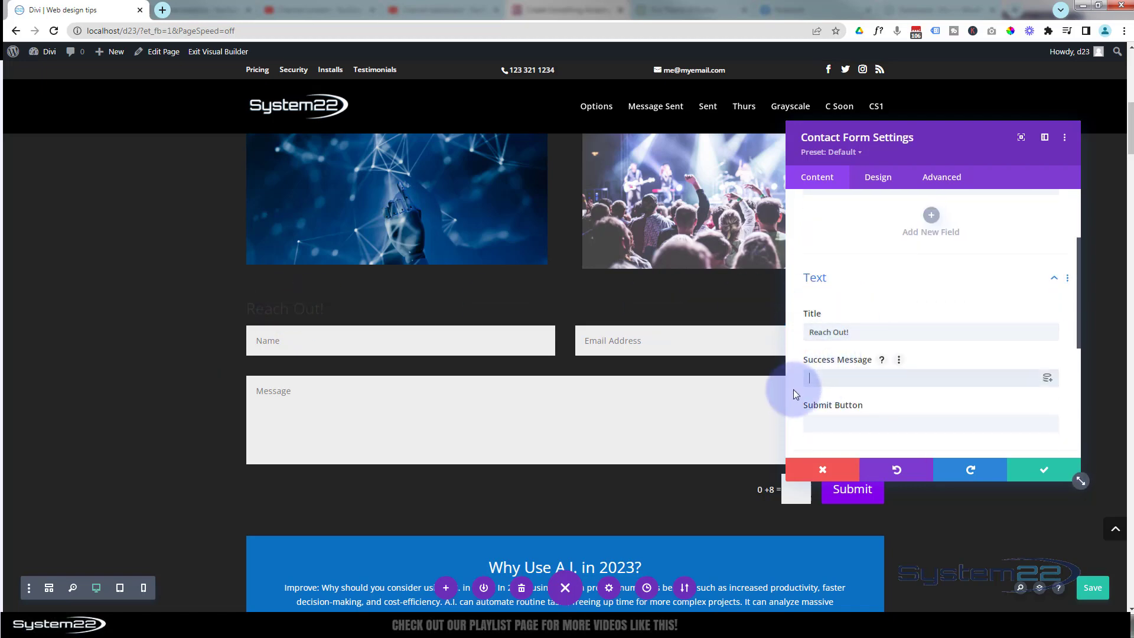
click(902, 366)
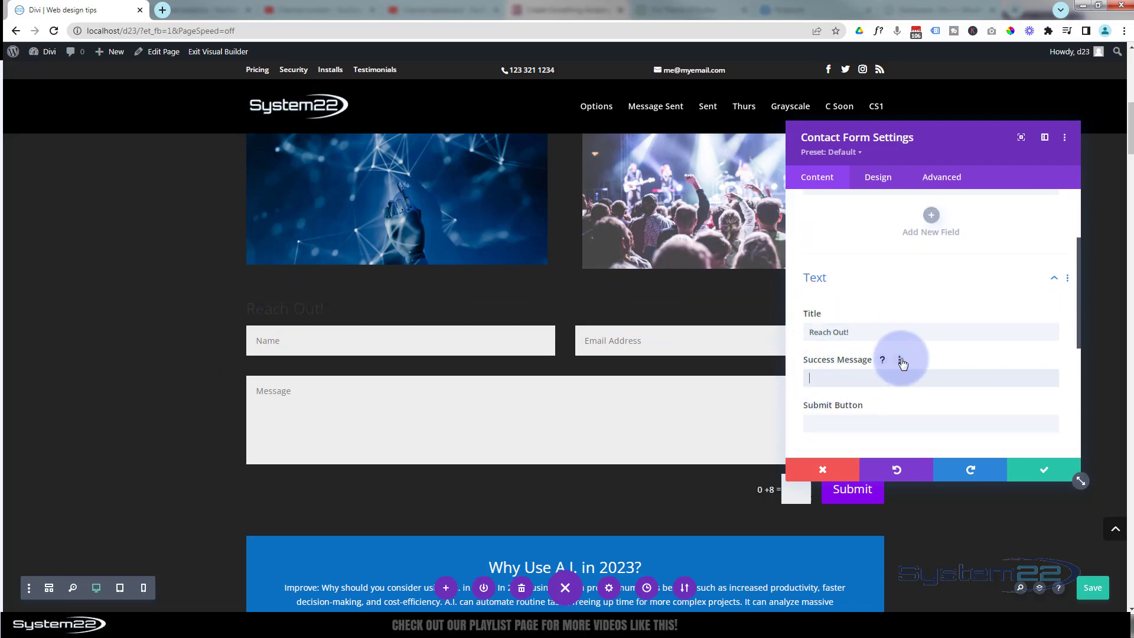
scroll(886, 407, down, 1)
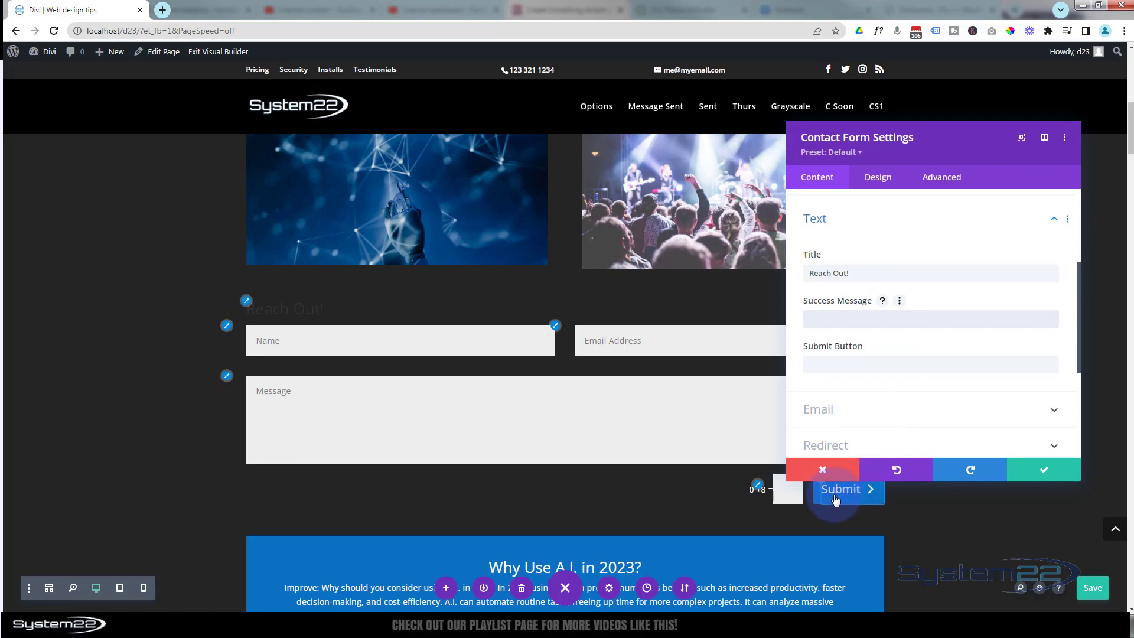
click(818, 365)
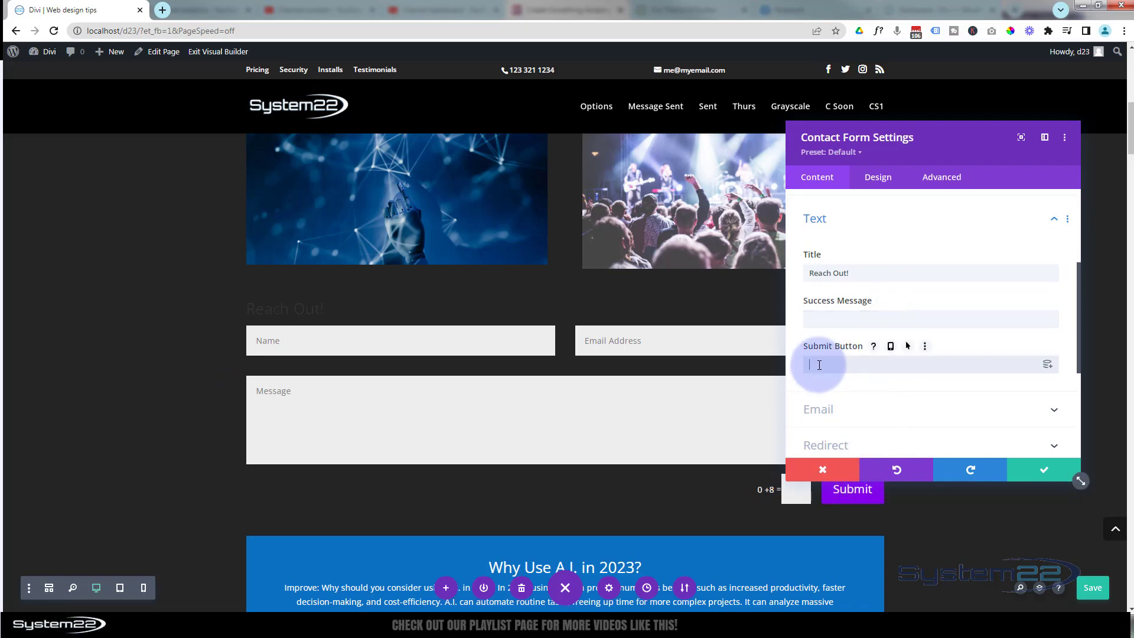
scroll(868, 357, down, 2)
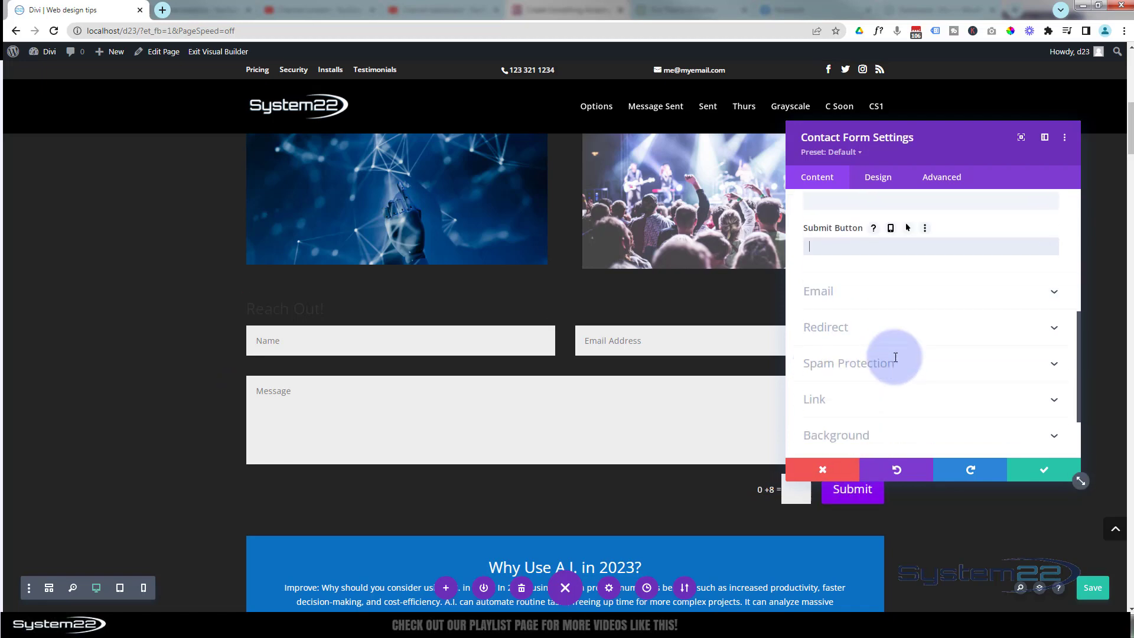
click(893, 296)
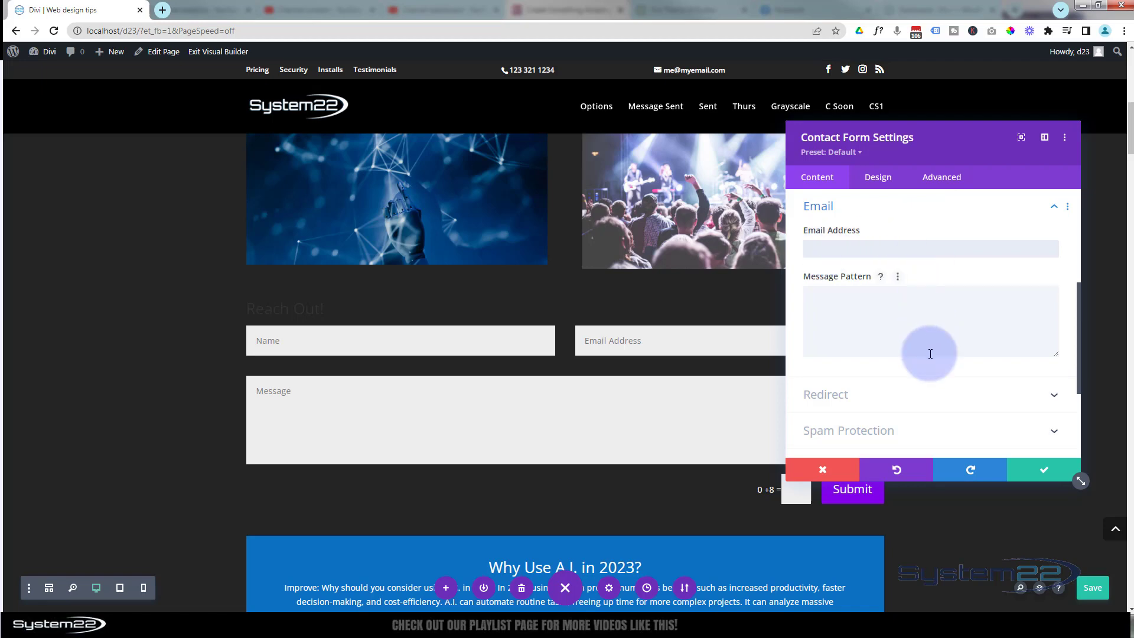
- Give the contact form a semi-transparent blue background, rgba(12,113,195,0.67)
scroll(931, 354, down, 2)
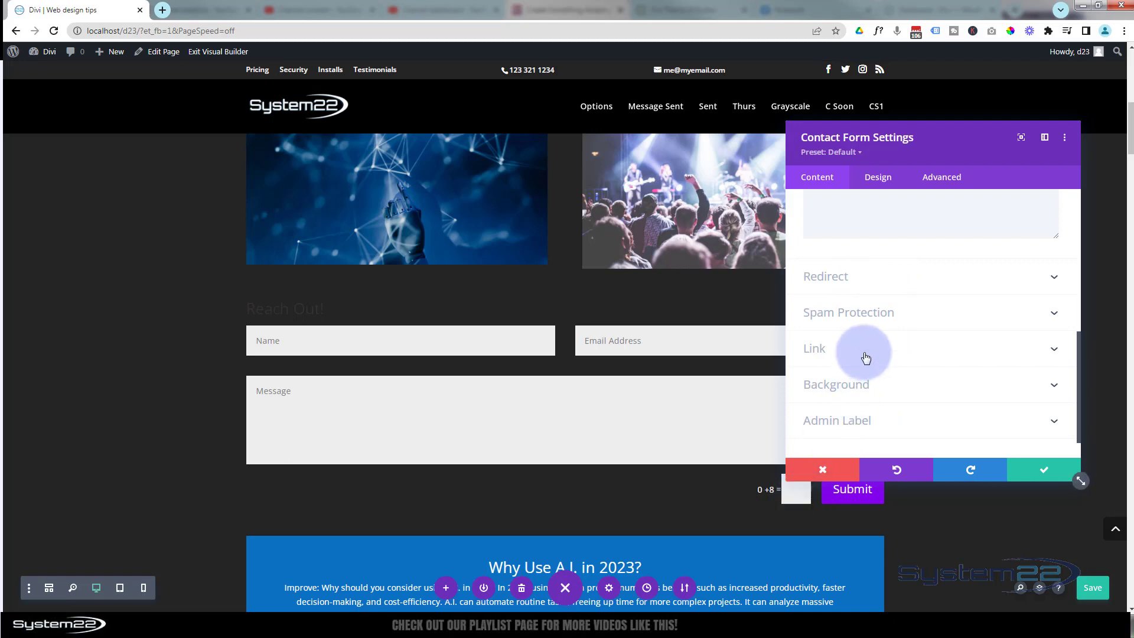
click(900, 391)
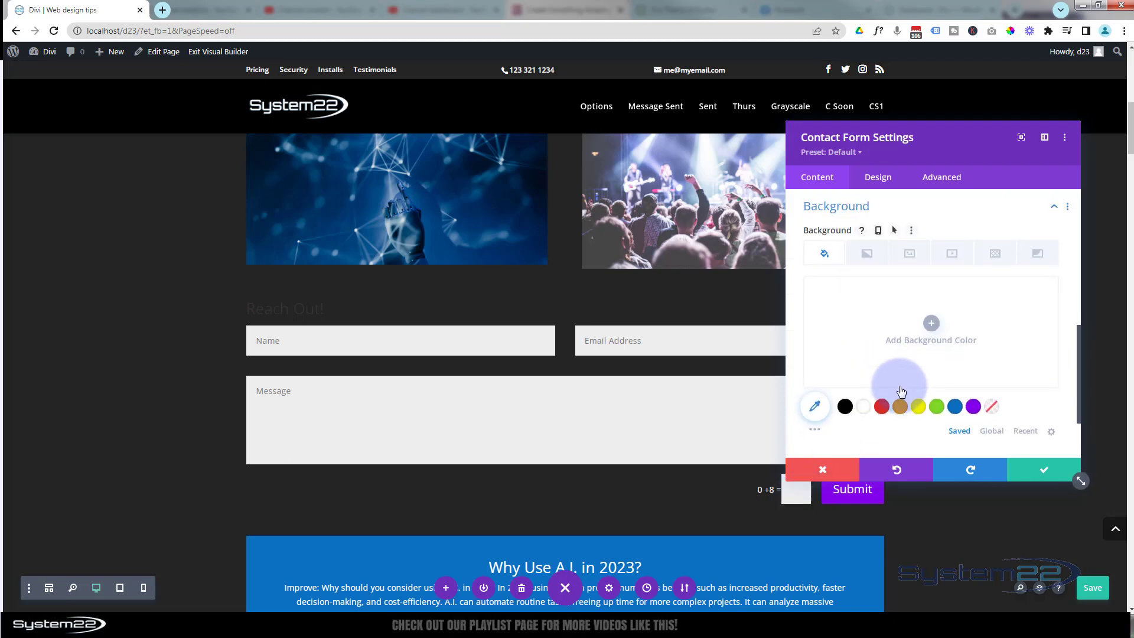
click(955, 407)
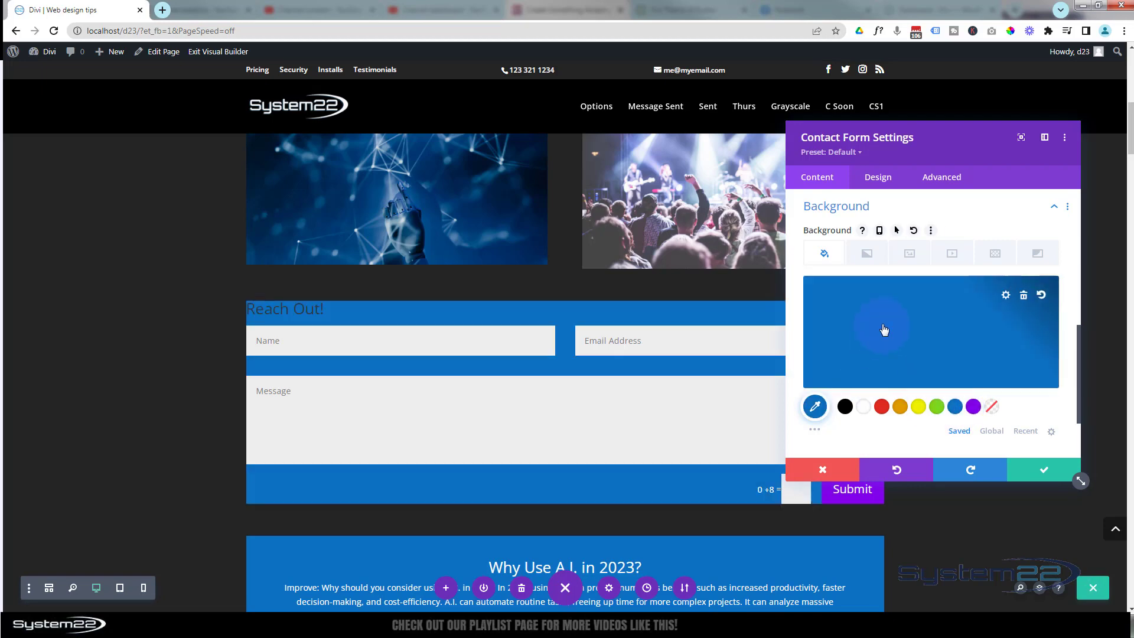
click(881, 336)
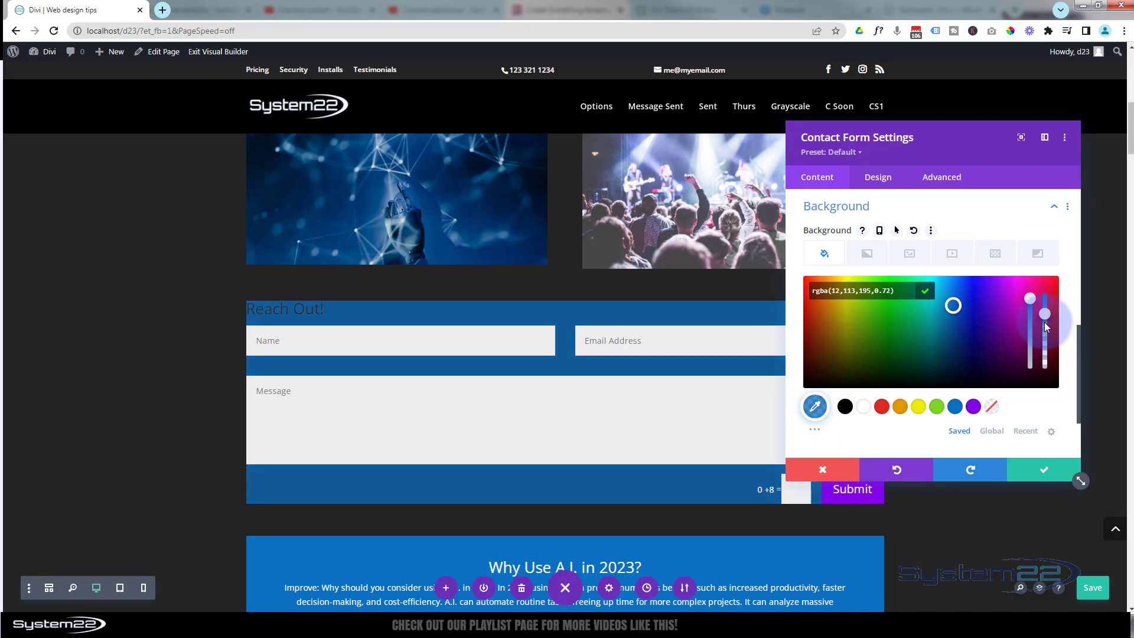
click(1044, 319)
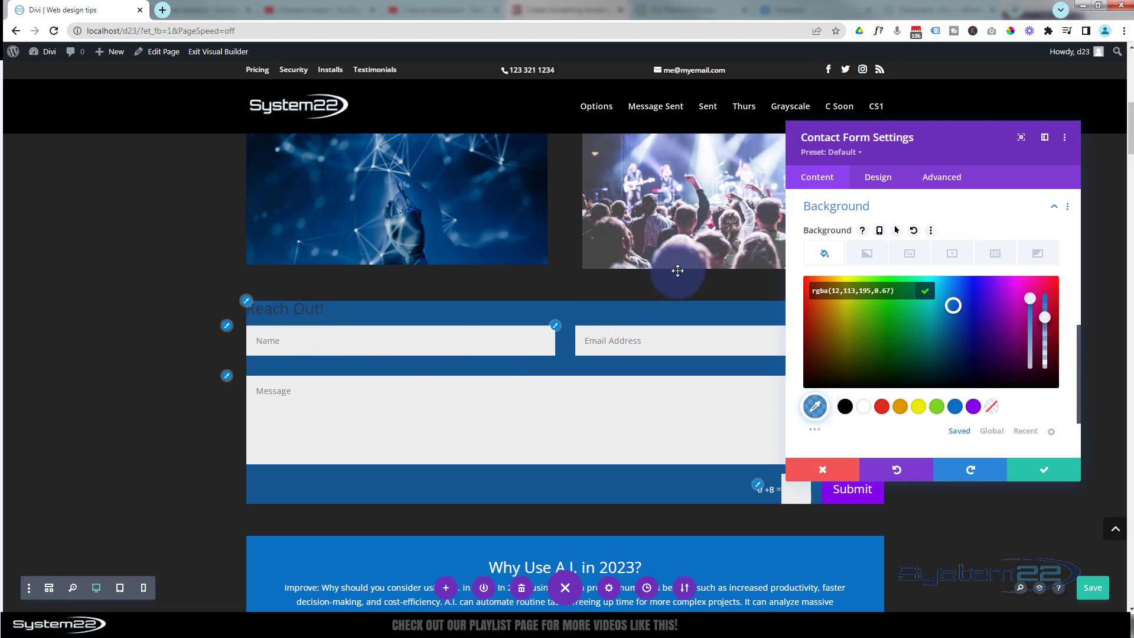
- Set the contact form's top, bottom, left and right padding to 20px
click(873, 180)
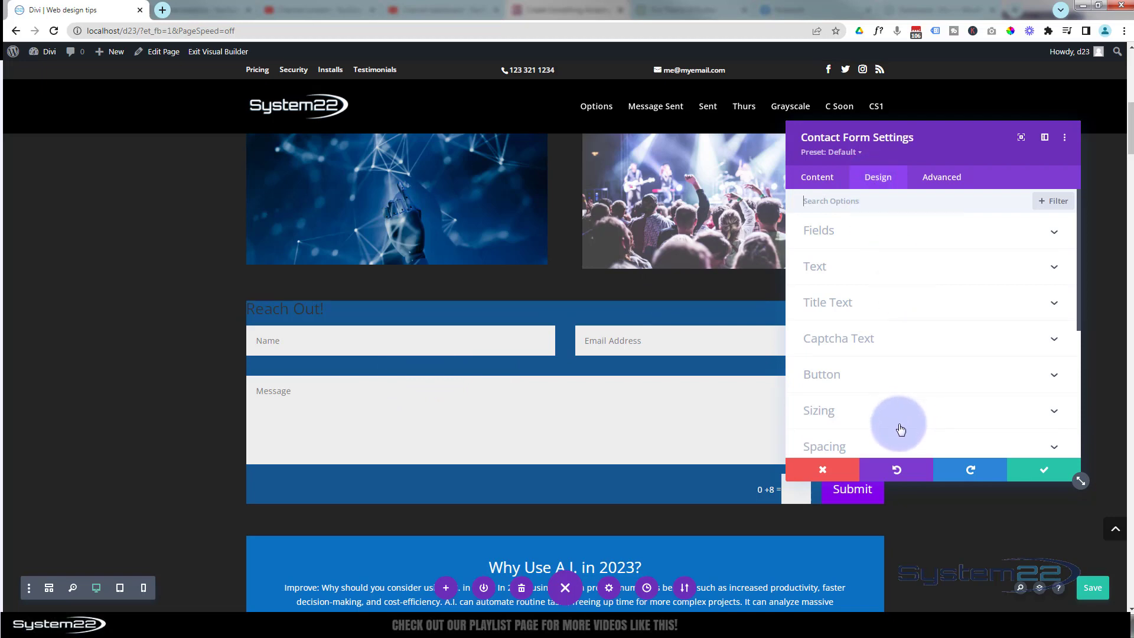
click(897, 442)
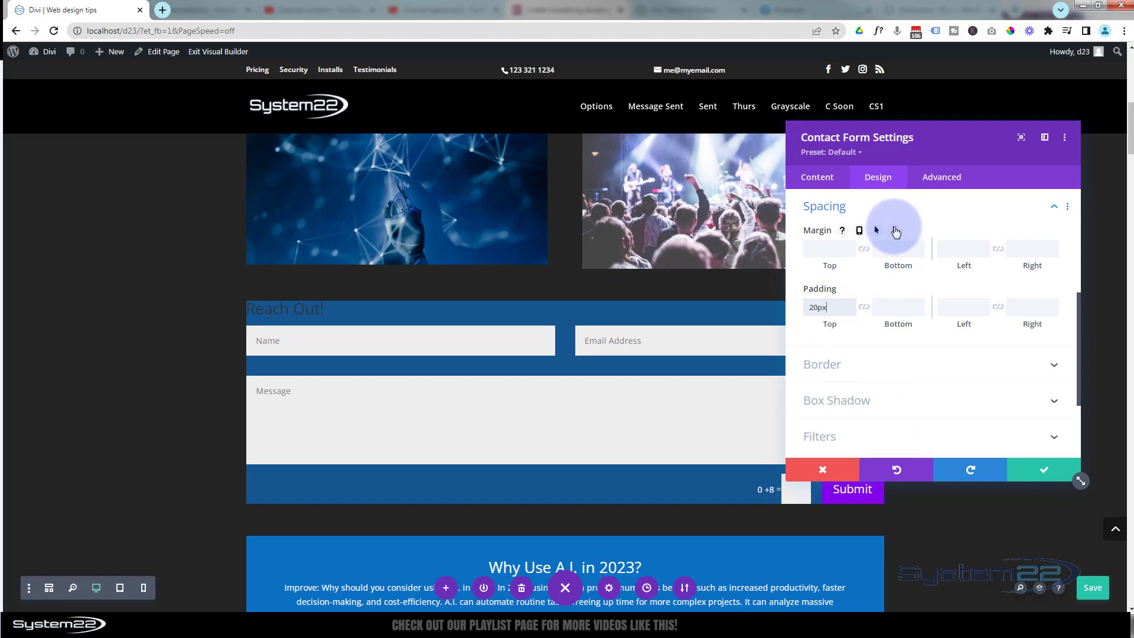
click(963, 308)
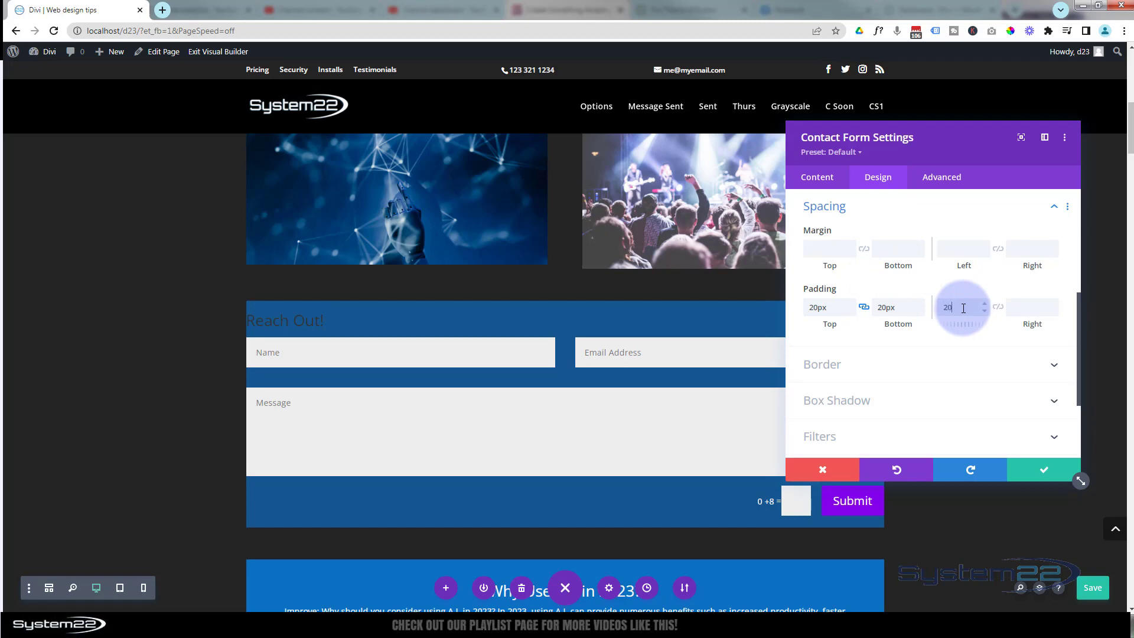
click(997, 308)
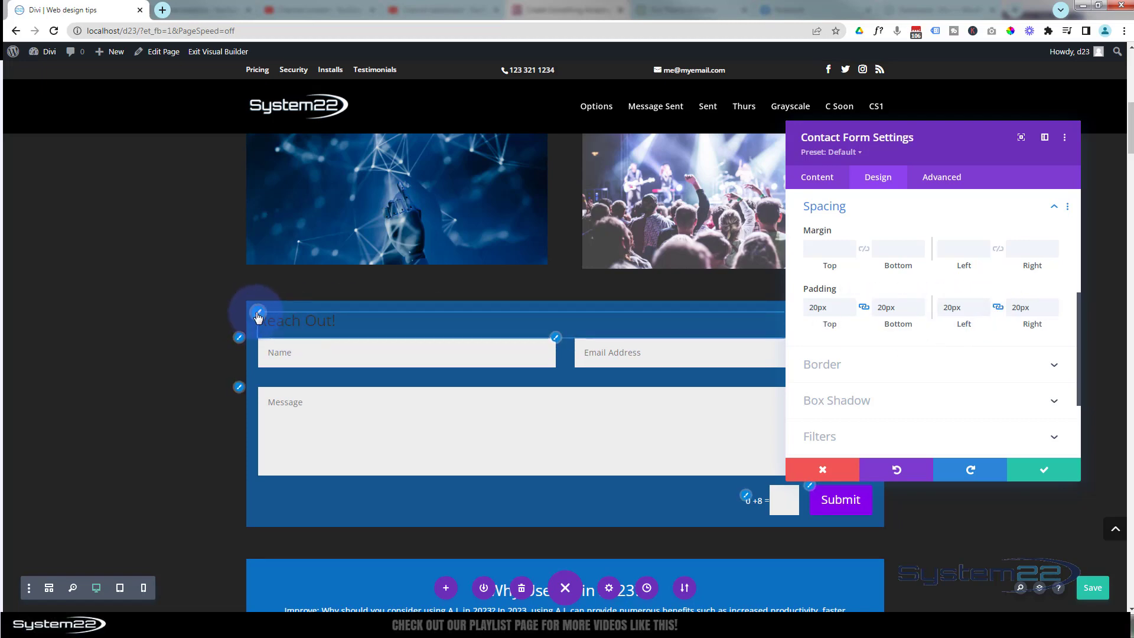
- Change the "Reach Out!" title text color to white
click(258, 316)
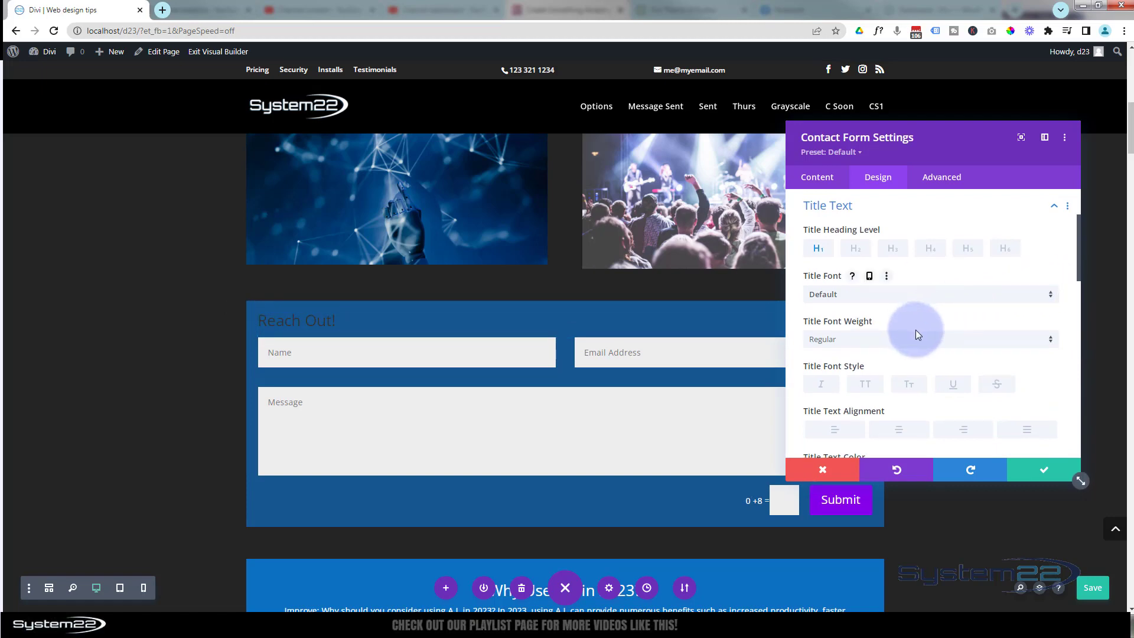
scroll(915, 329, down, 2)
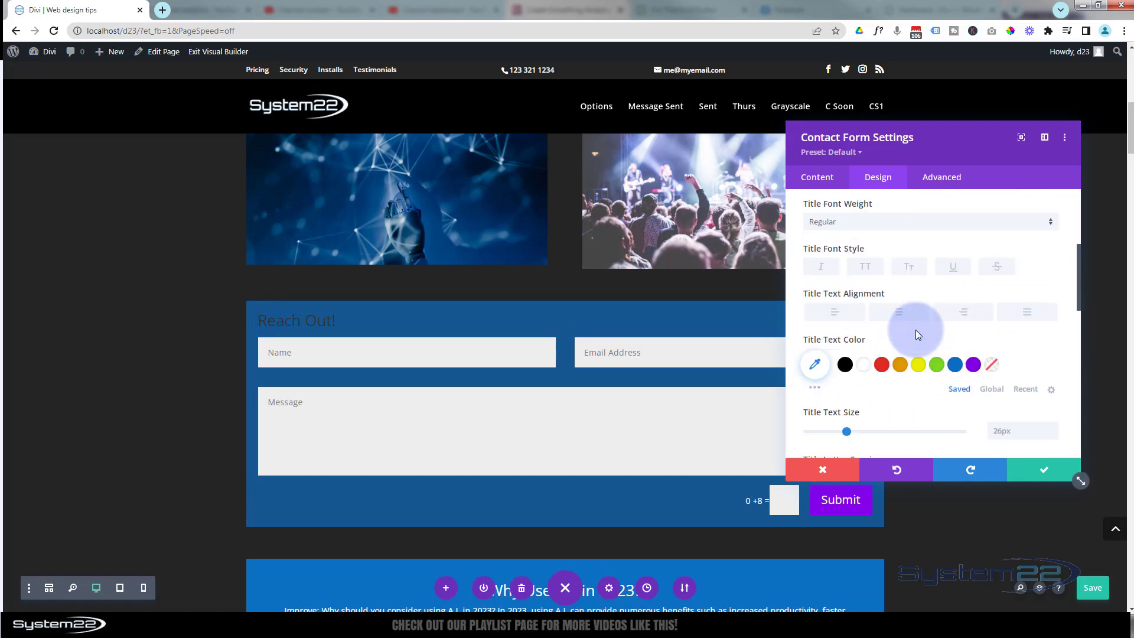
click(864, 365)
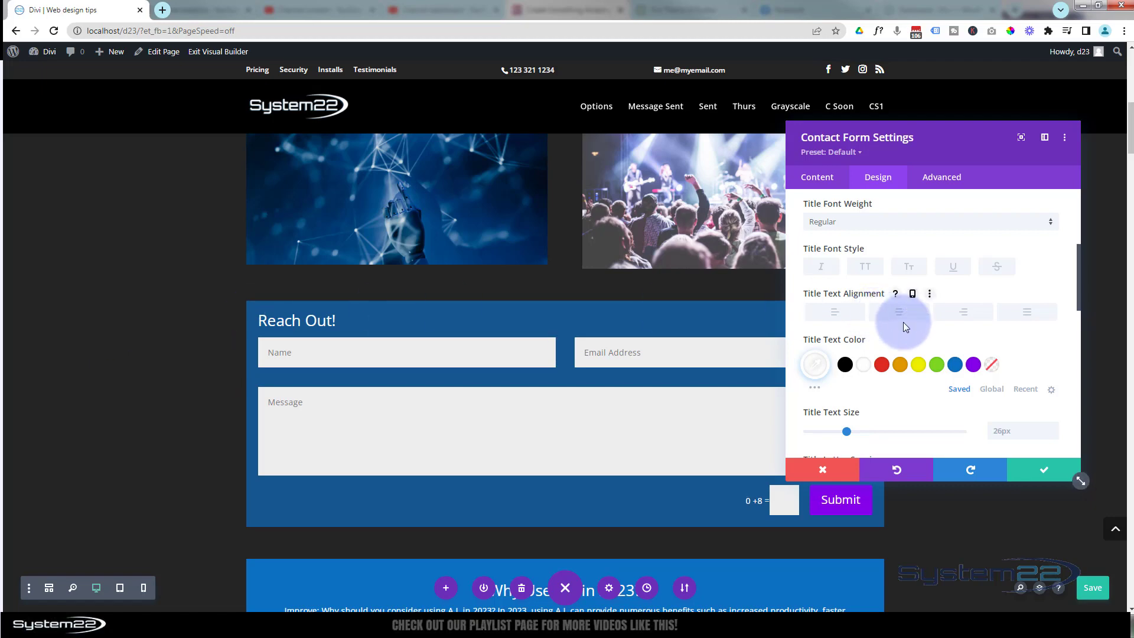
scroll(905, 322, up, 4)
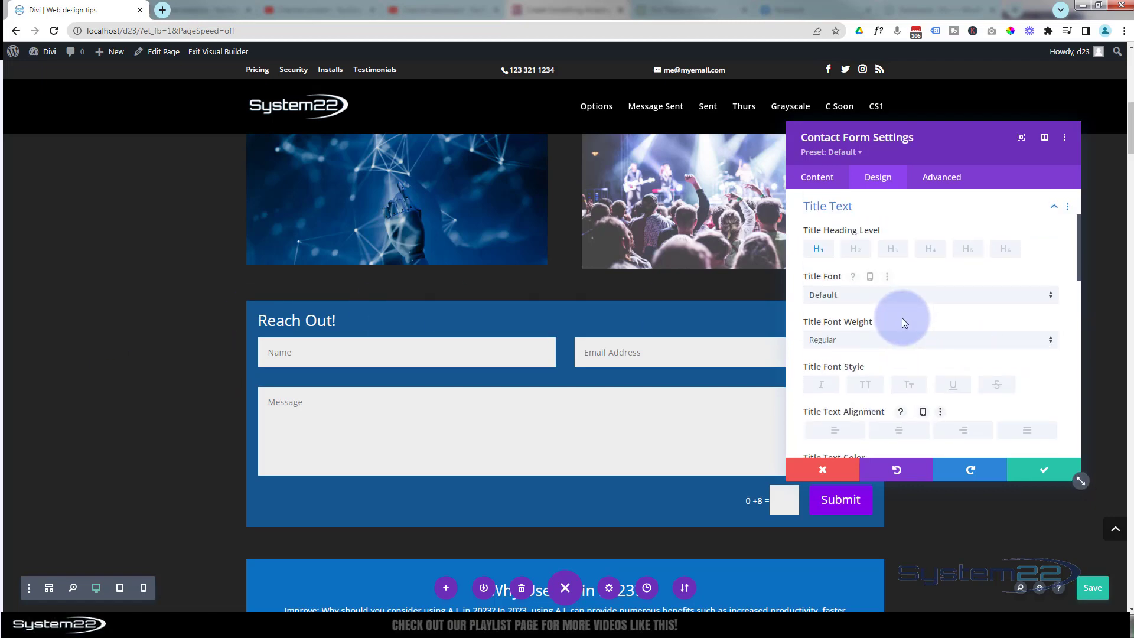
click(863, 311)
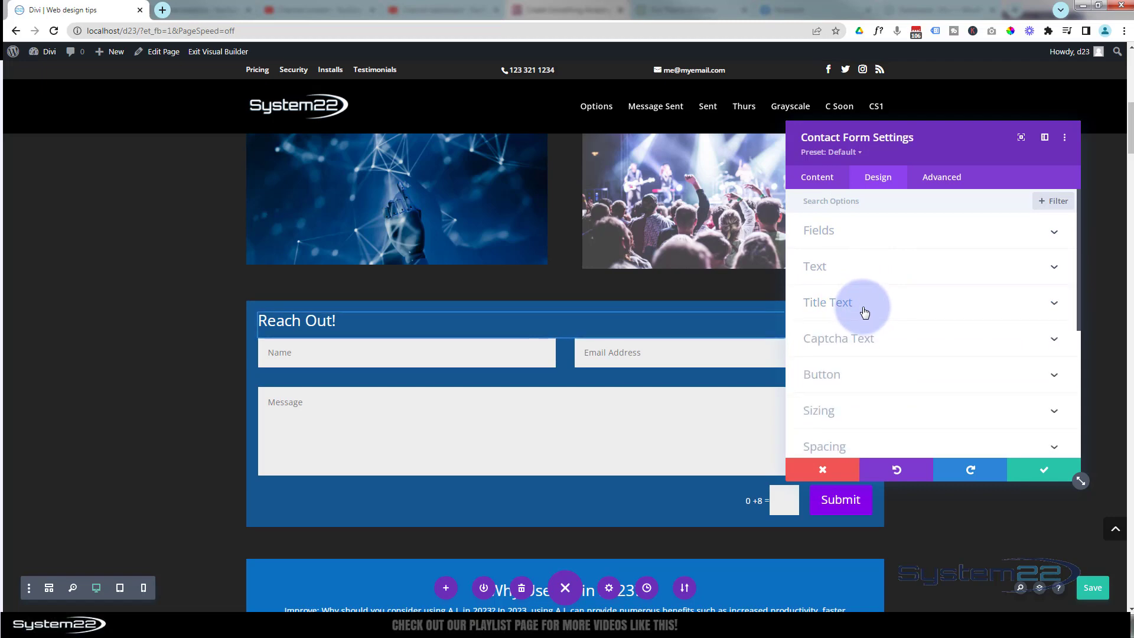
- Set the contact form's maximum width to 350px
scroll(860, 311, down, 3)
click(880, 298)
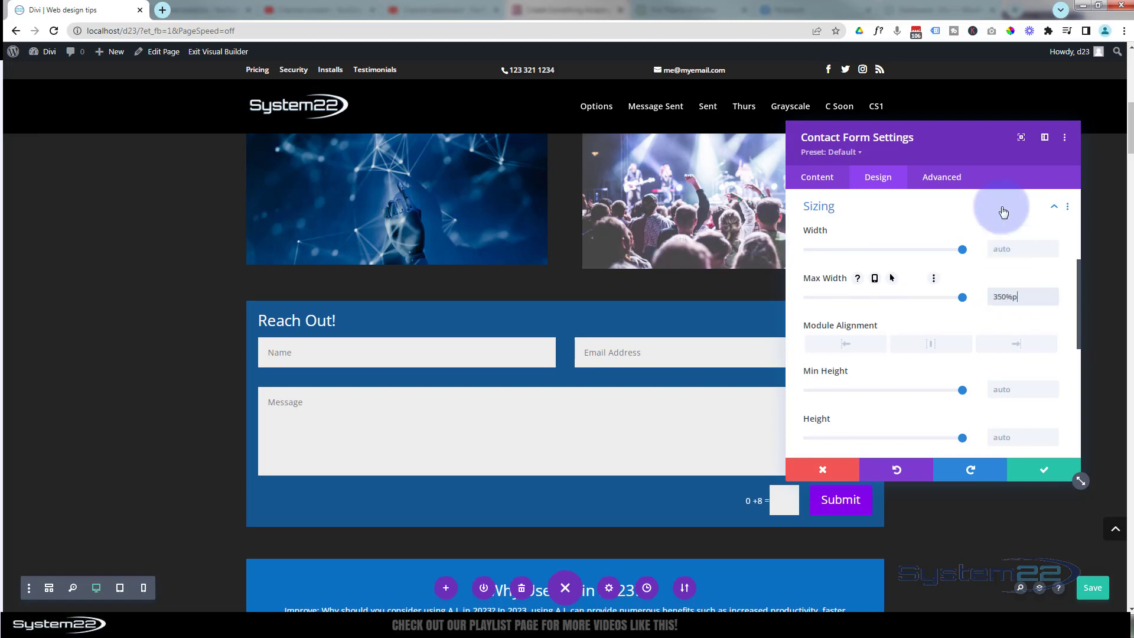
key(BackSpace)
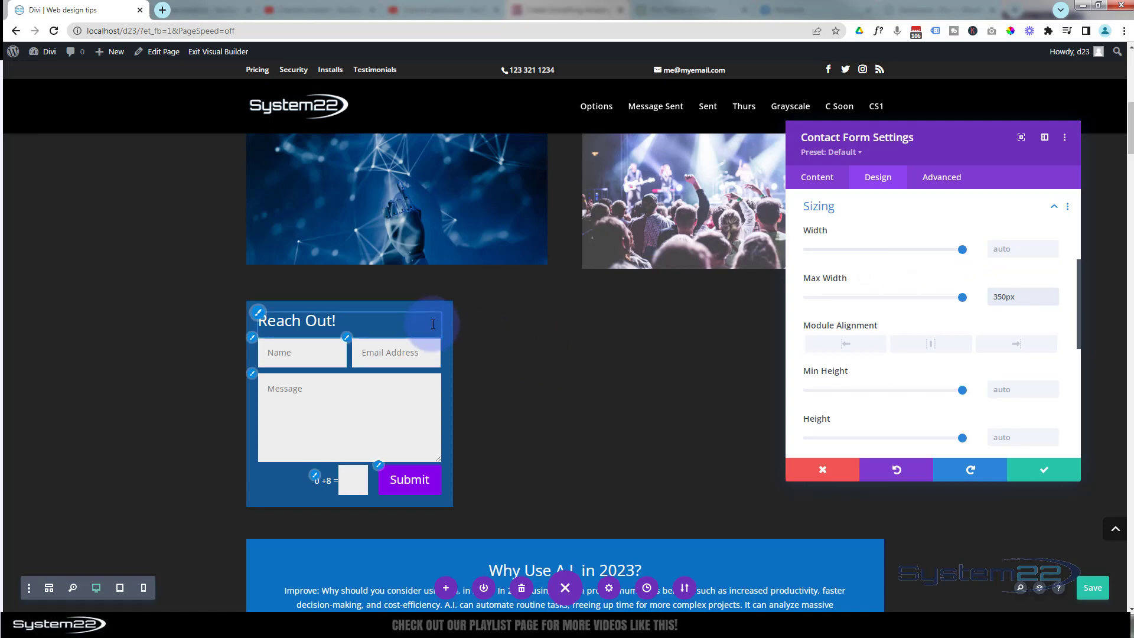
- Set the contact form's position to Absolute with the center-left location and save the module settings
click(941, 179)
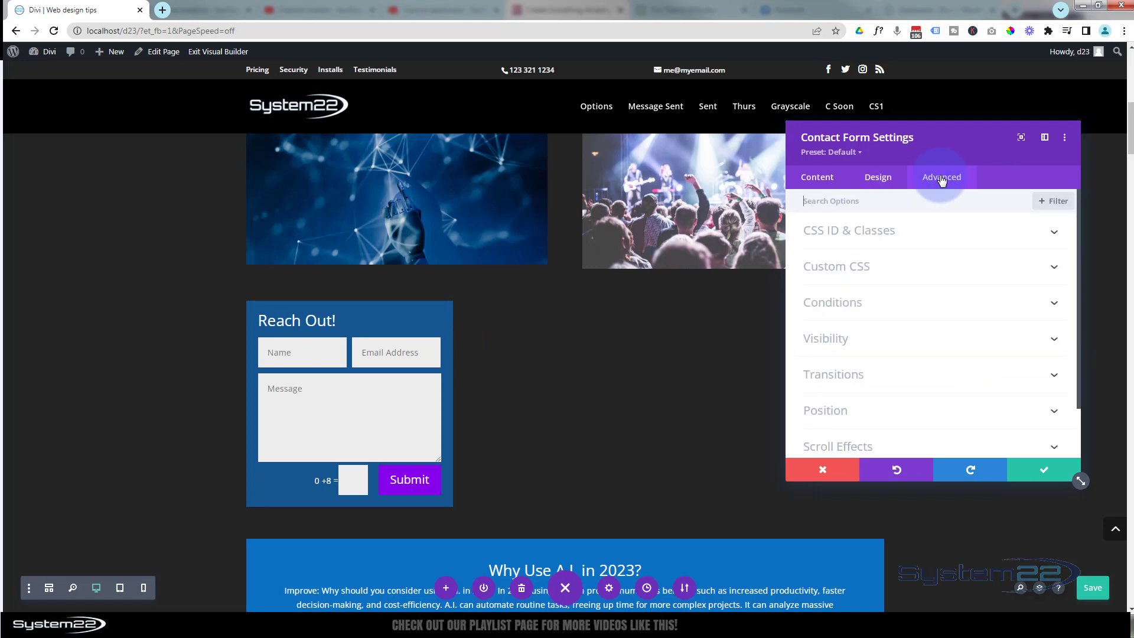
scroll(948, 311, down, 2)
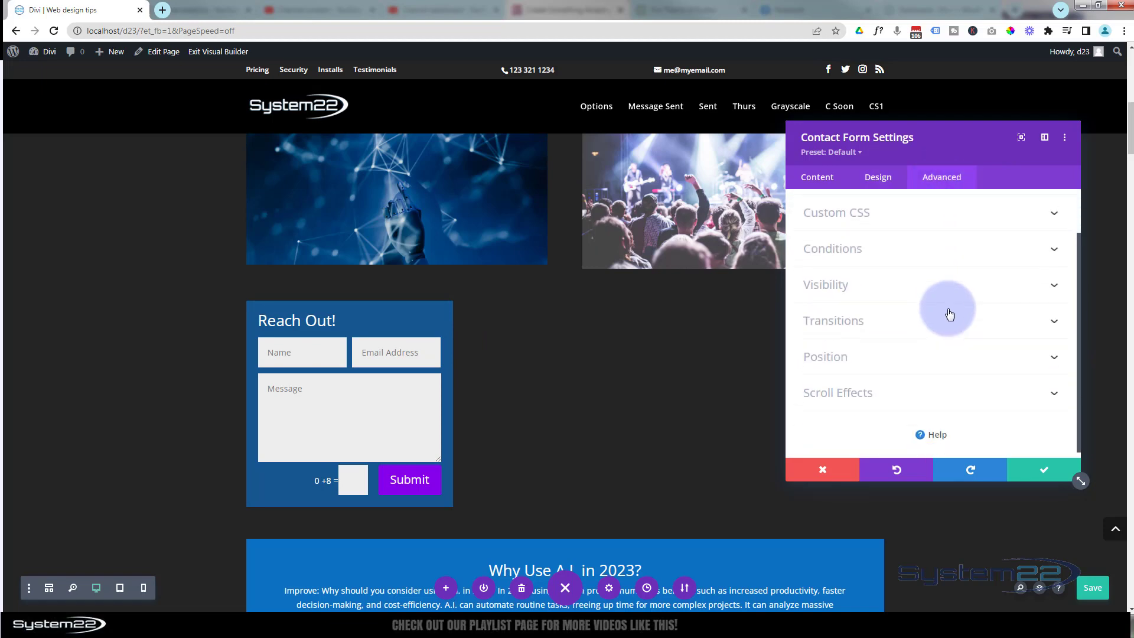
click(931, 354)
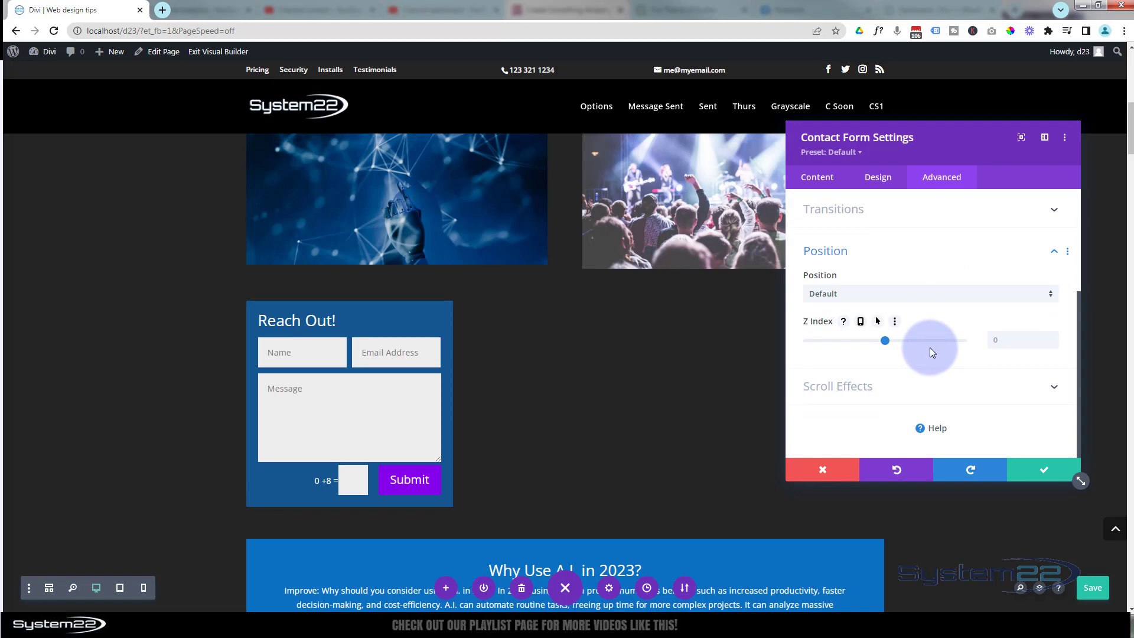
click(896, 298)
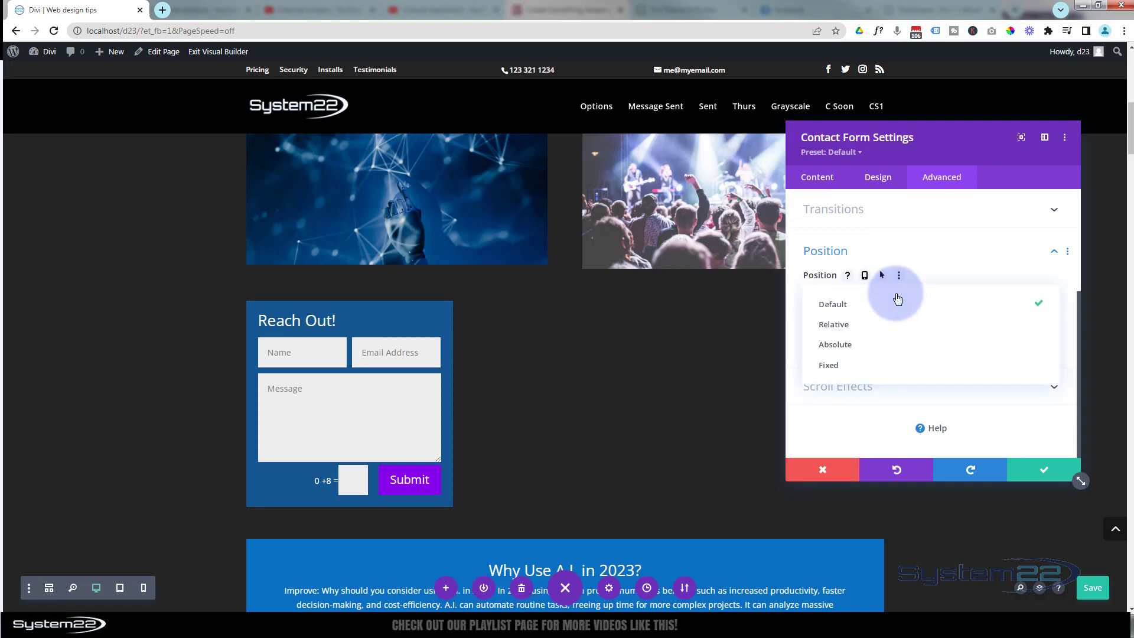
click(884, 345)
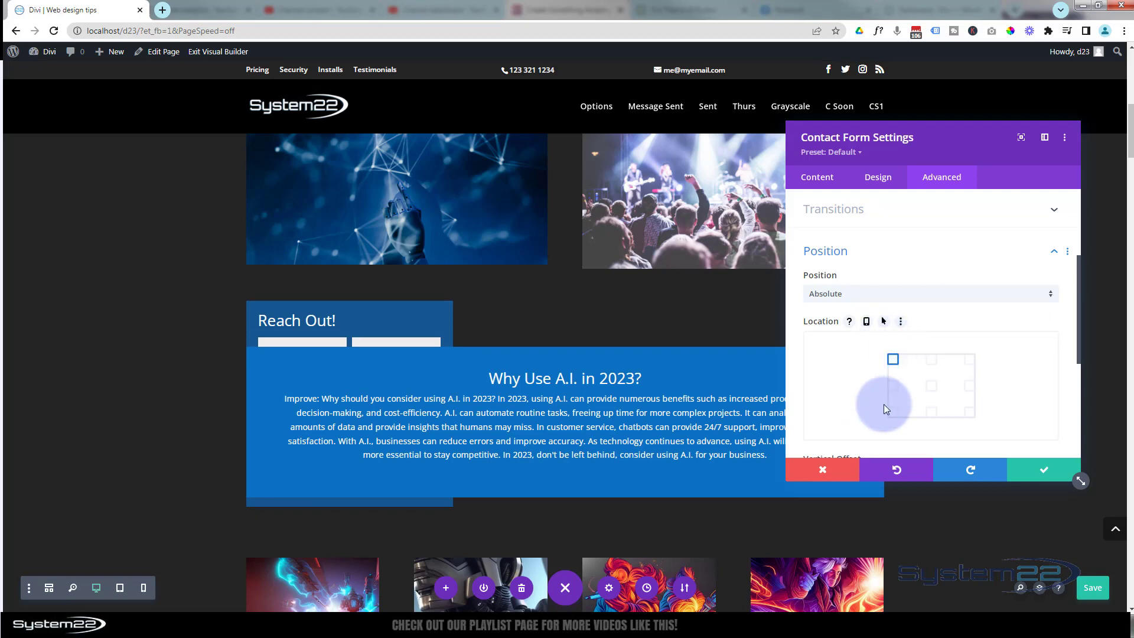
click(894, 386)
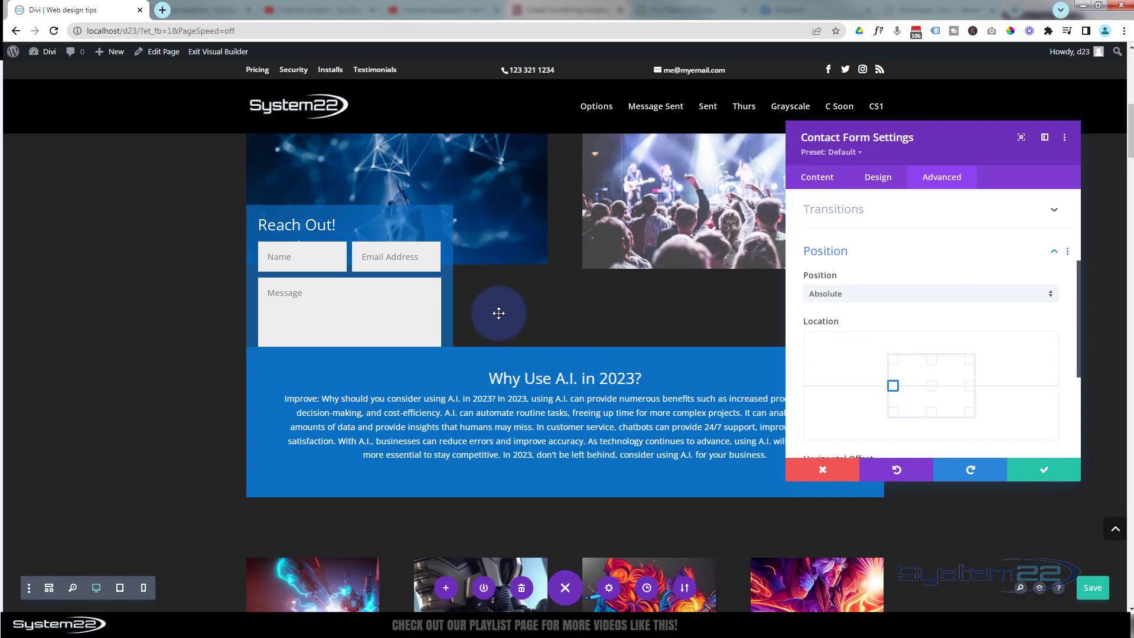
click(1043, 470)
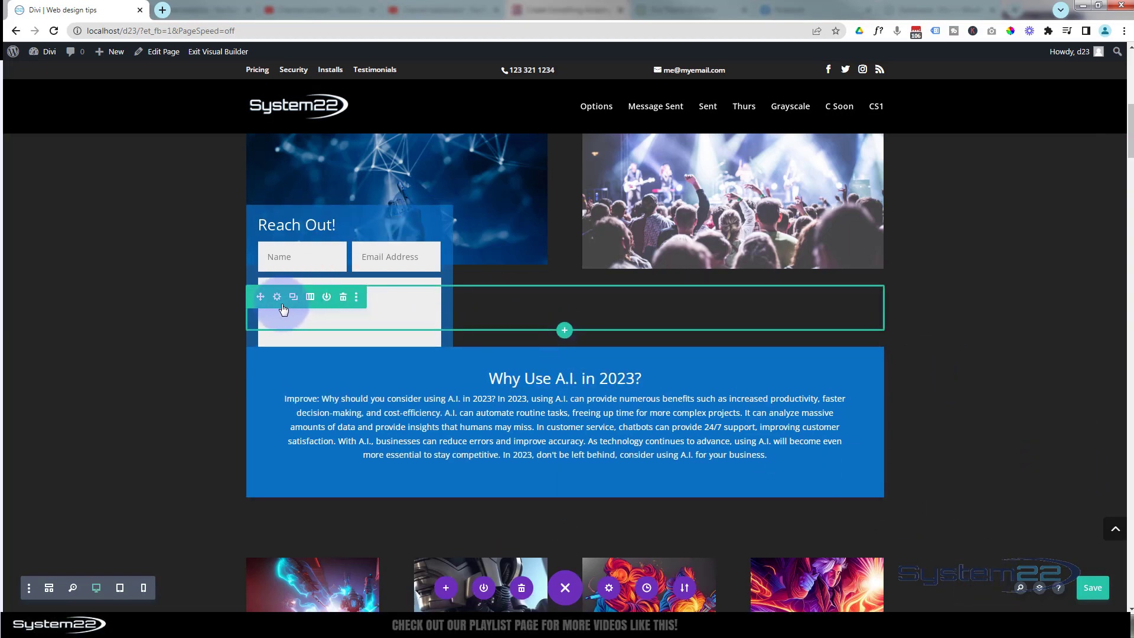
- Set the width and max width of the row holding the contact form to 100%
click(277, 298)
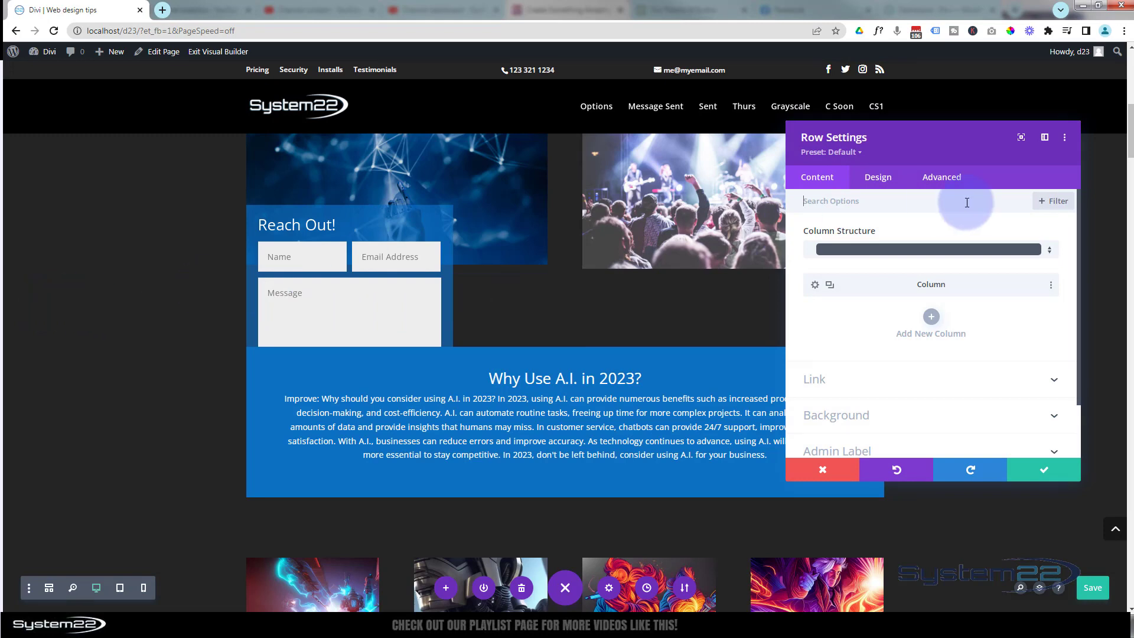
click(886, 179)
click(881, 236)
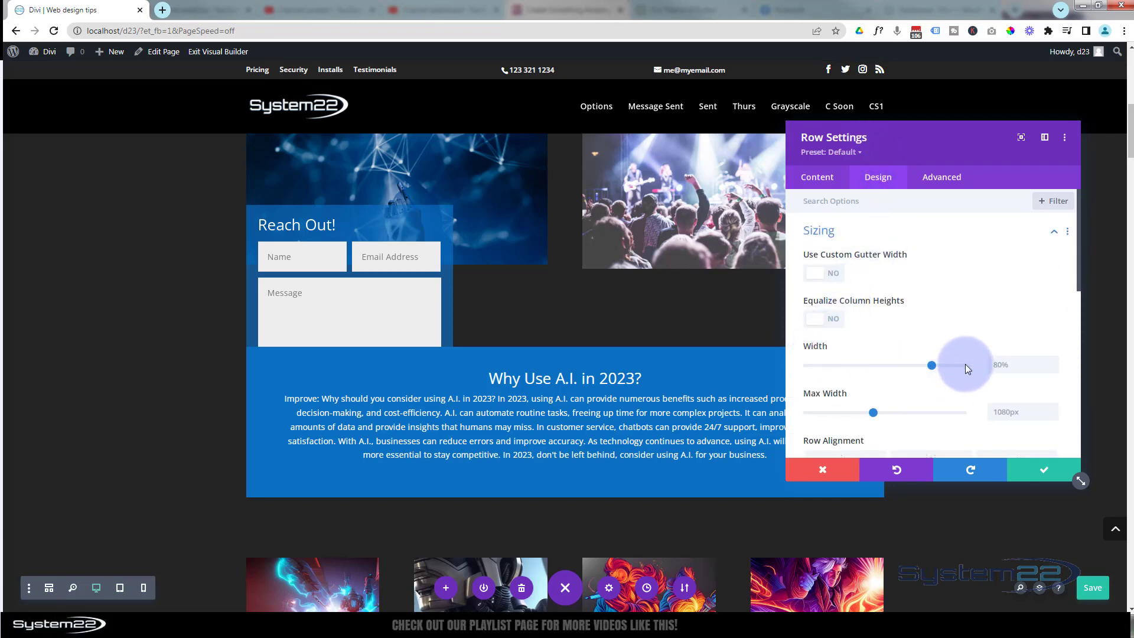
click(989, 365)
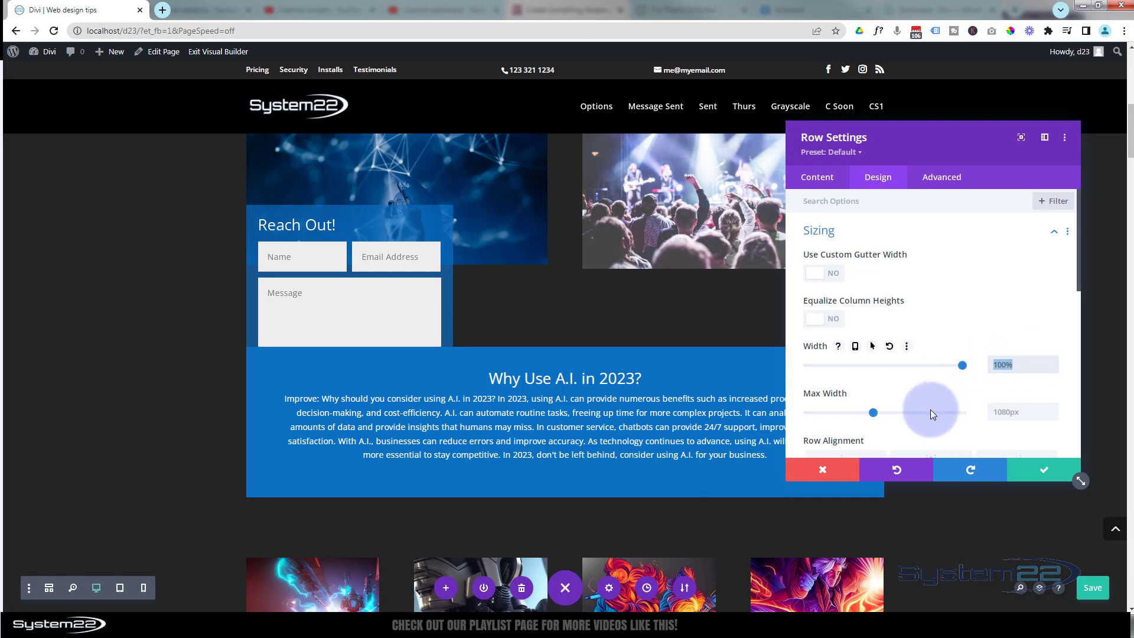
click(1000, 413)
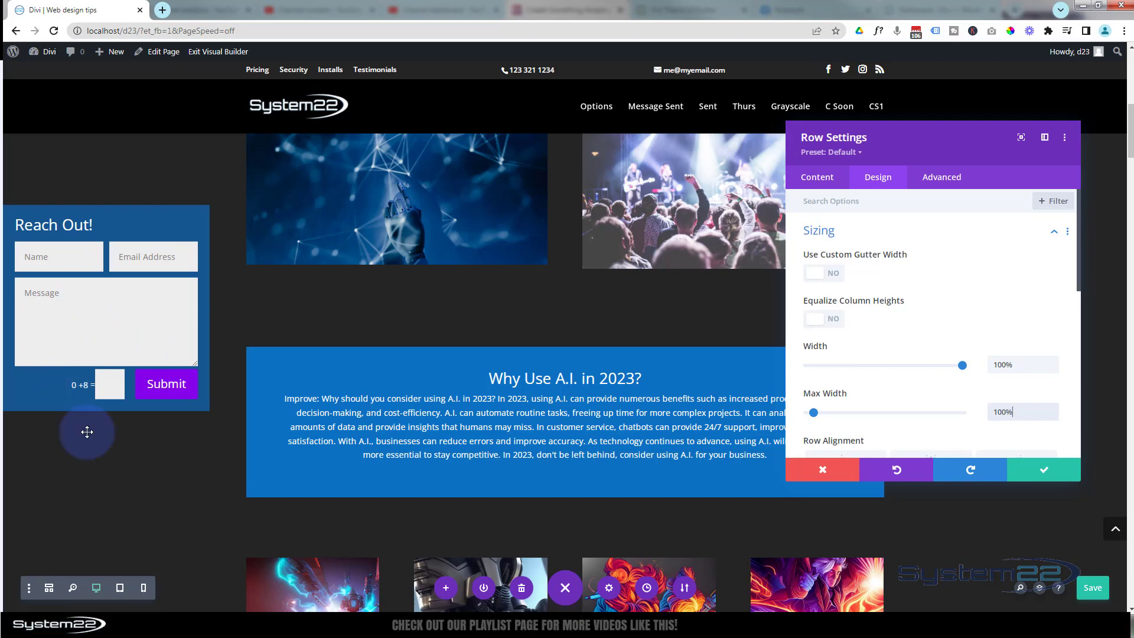
scroll(143, 462, up, 2)
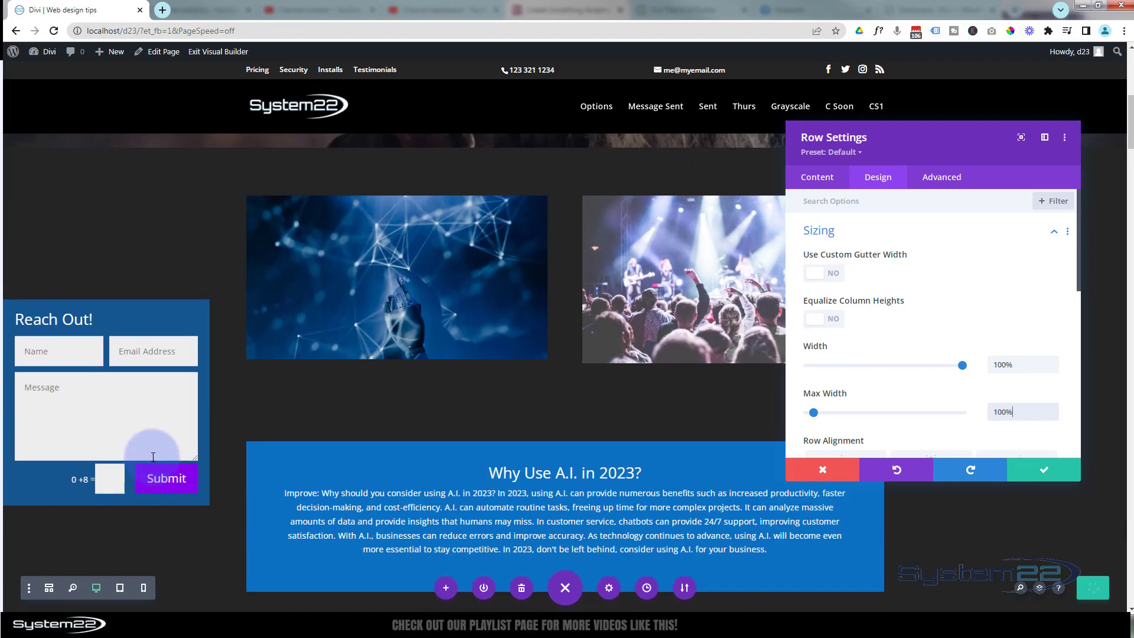
scroll(152, 451, up, 1)
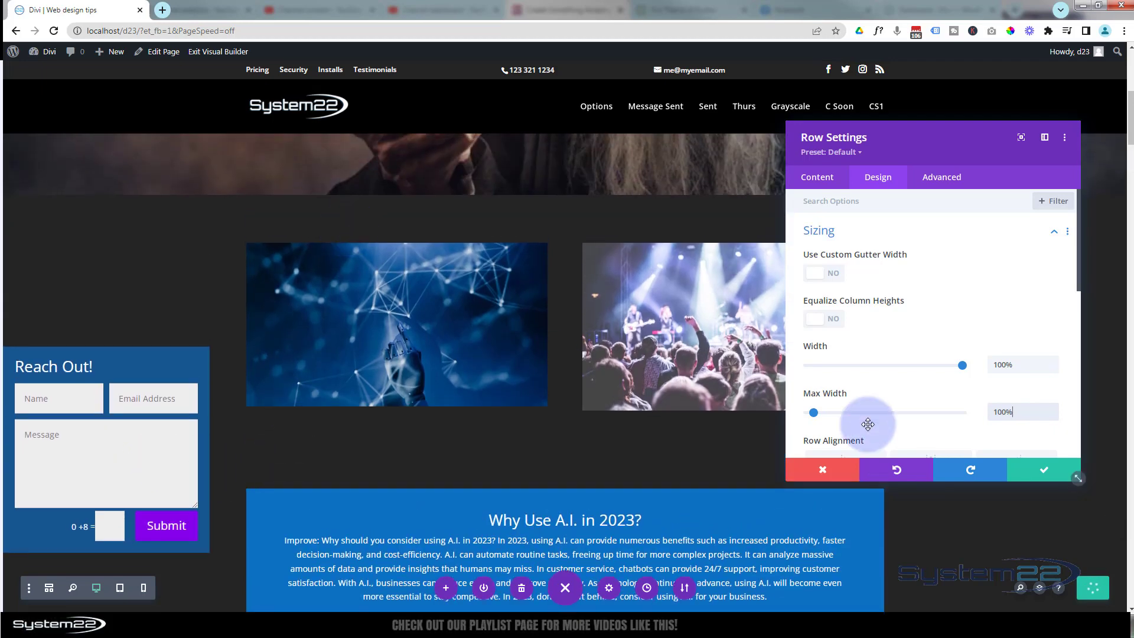
- Save the row settings and move the contact form row above the row with the two images
click(1044, 472)
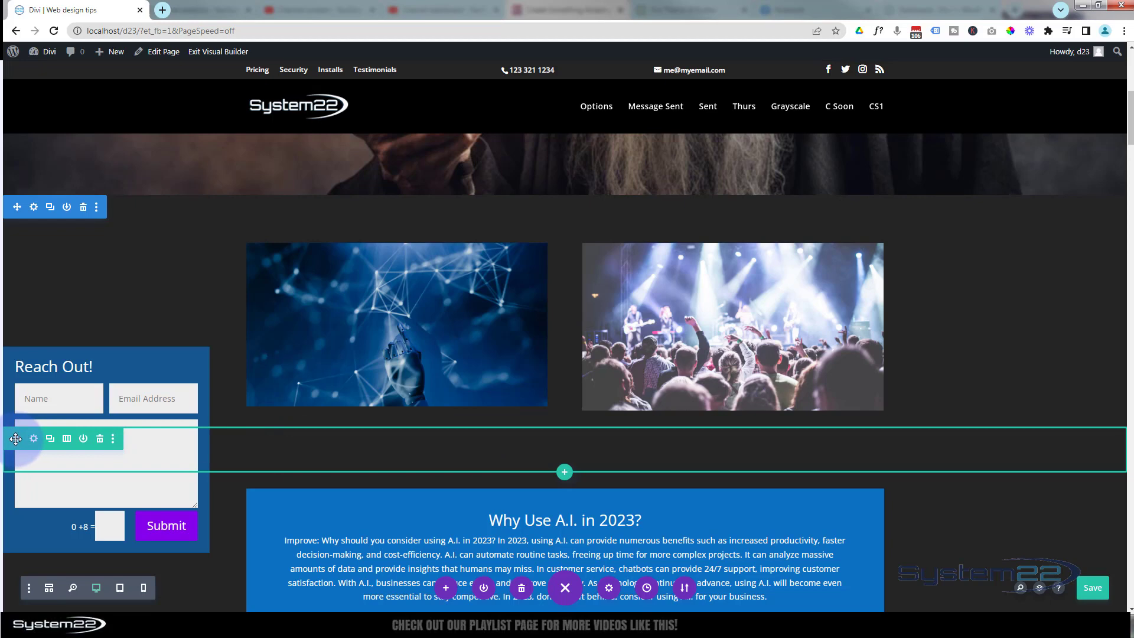
drag(16, 438, 422, 215)
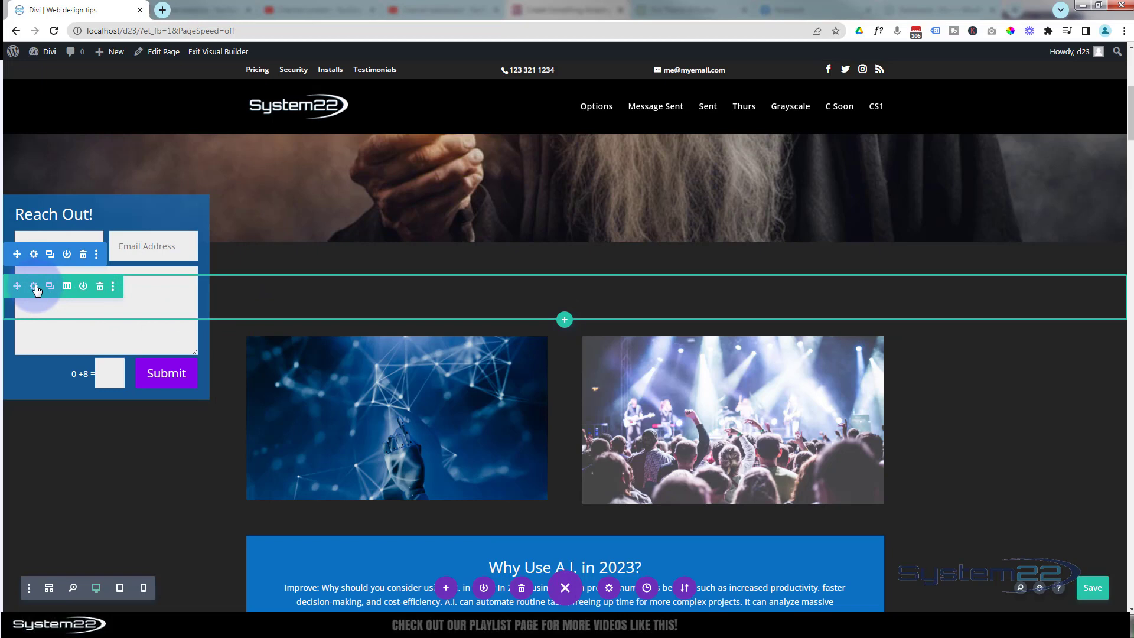
- Set the contact form row's sticky position to Stick to Top in its scroll effects
click(35, 286)
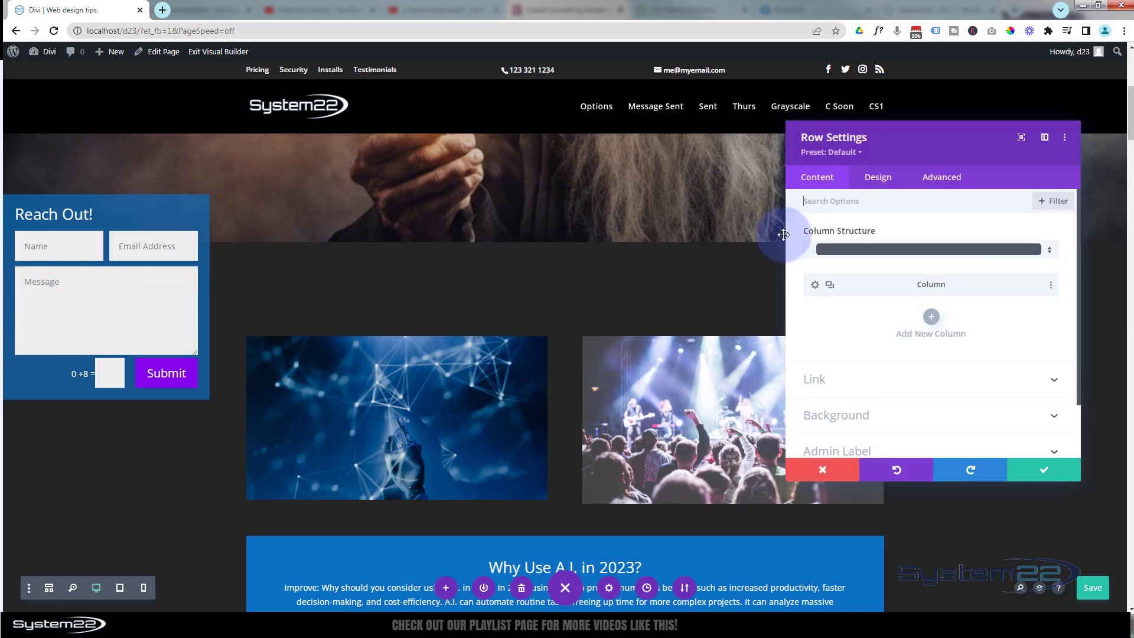
click(939, 178)
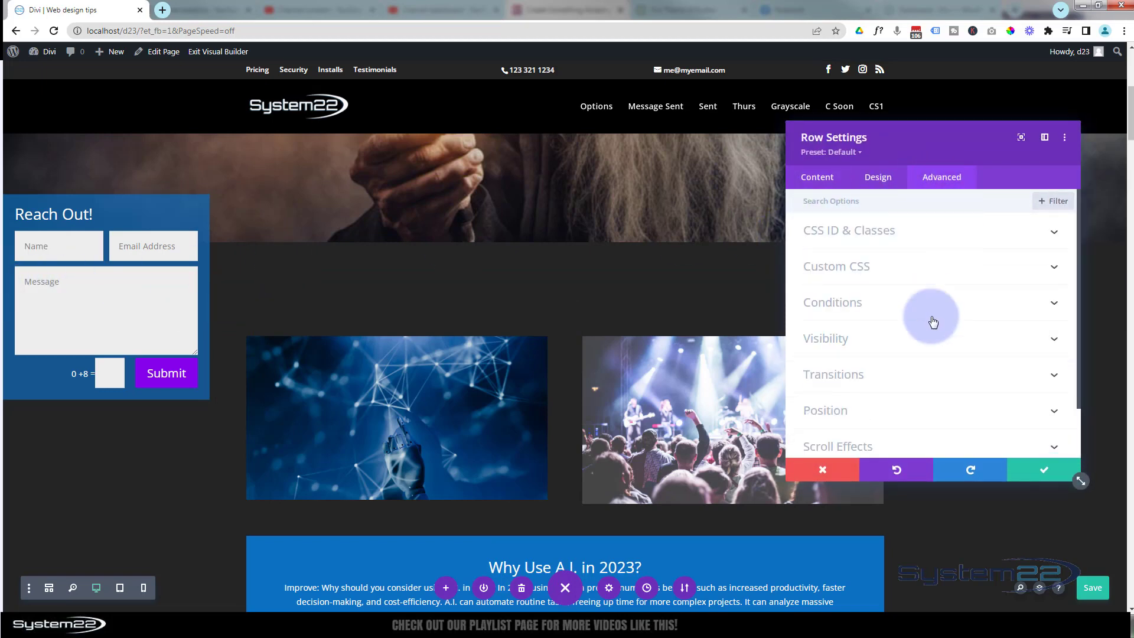
scroll(925, 349, down, 1)
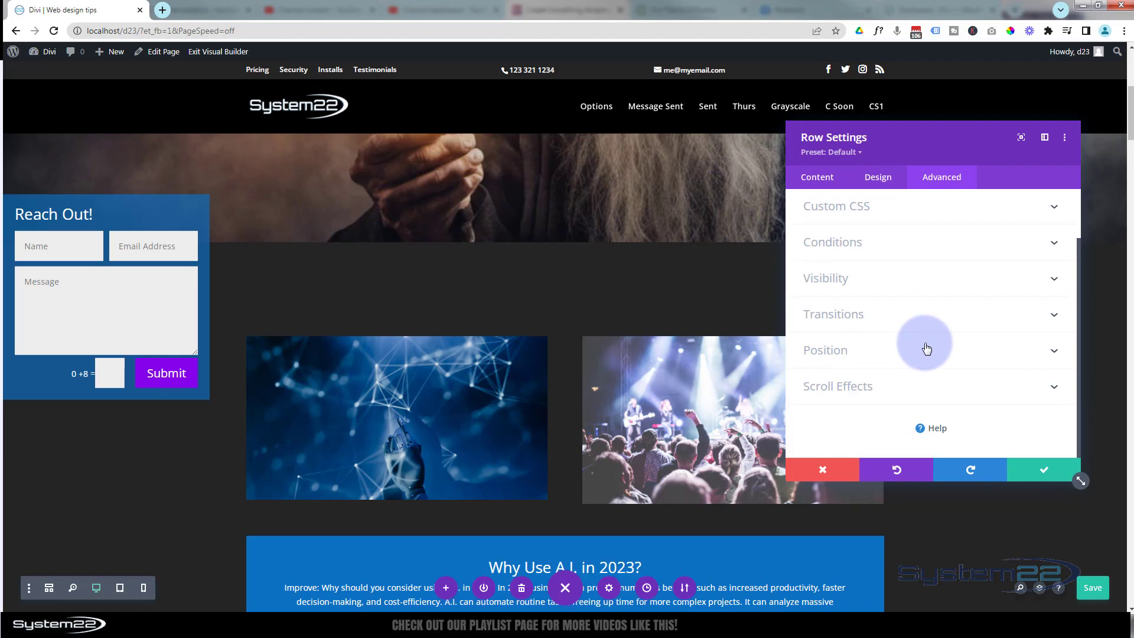
click(927, 391)
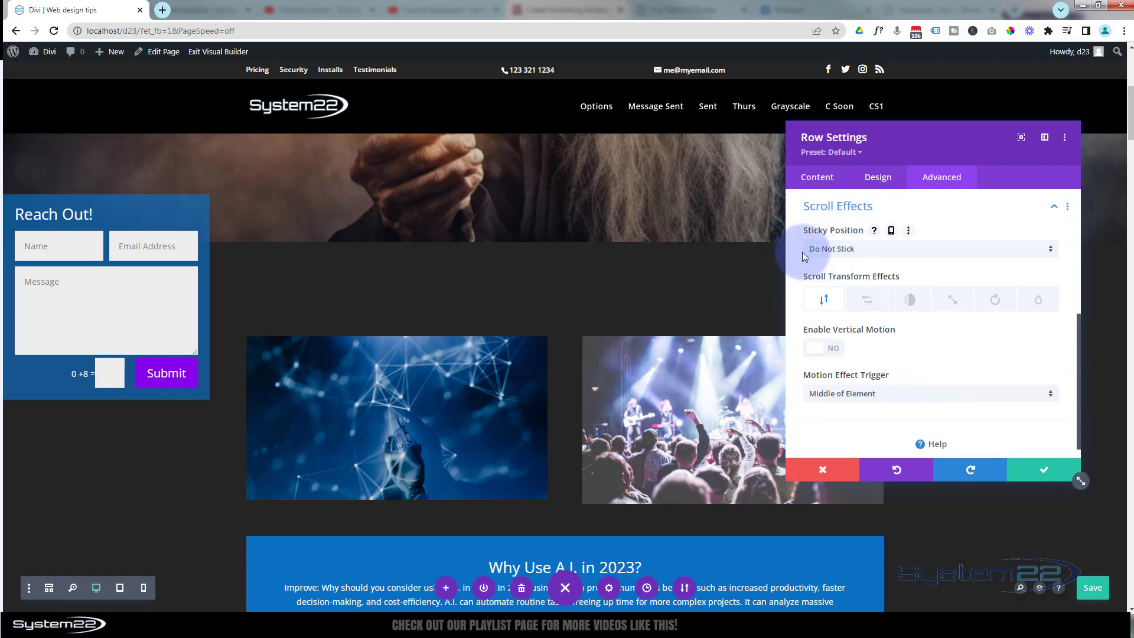
click(883, 250)
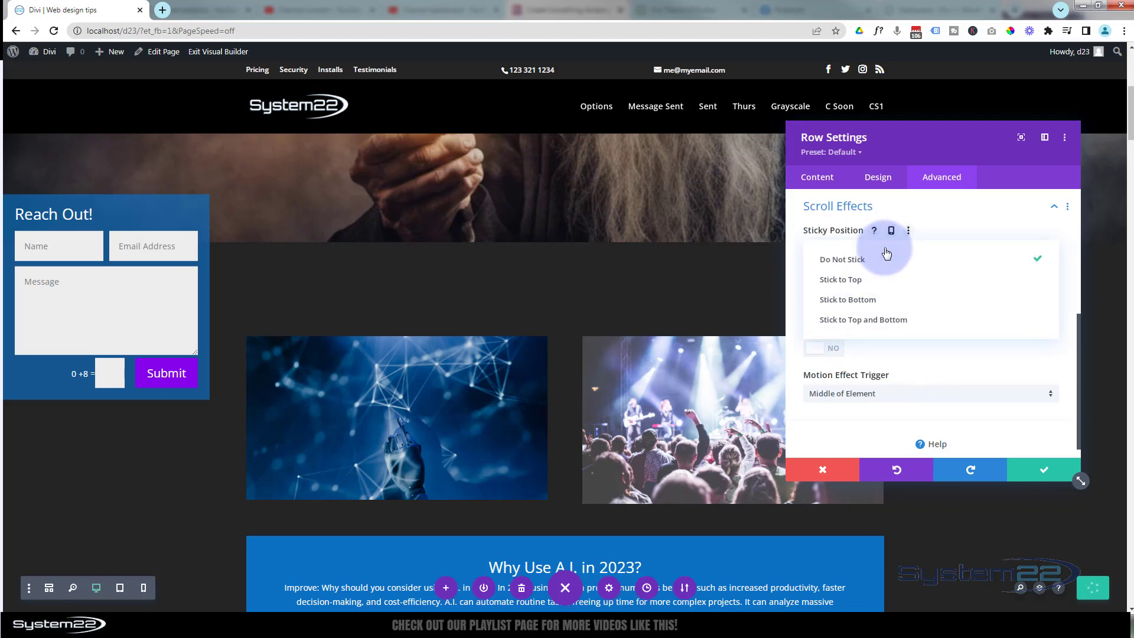
click(886, 279)
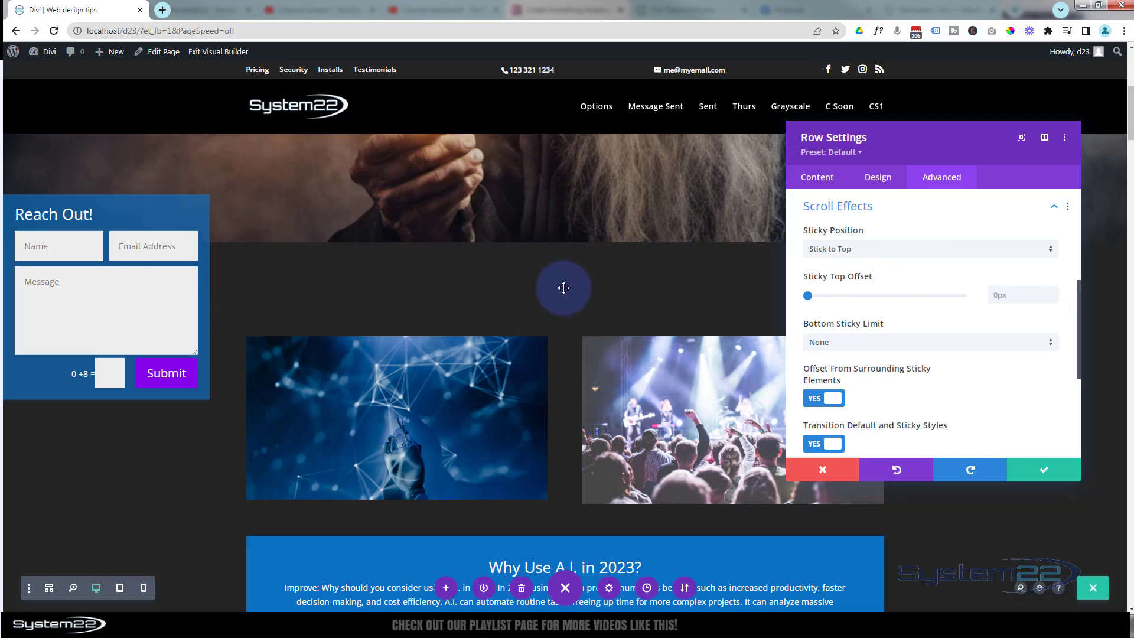
- Set the contact form row's bottom sticky limit to Section
scroll(895, 307, down, 2)
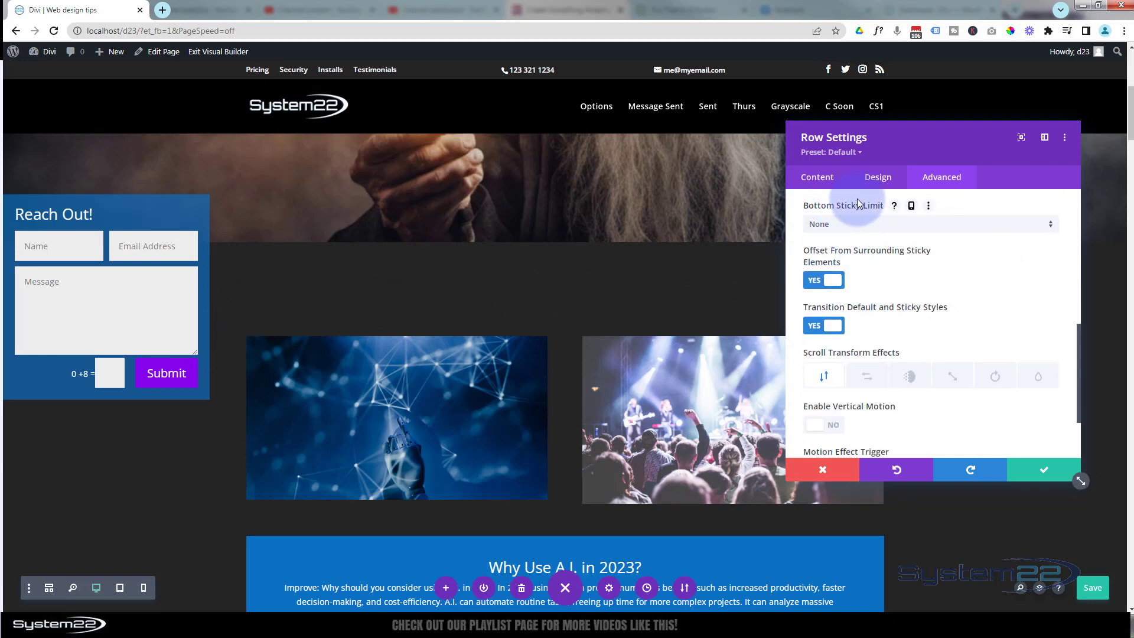
click(873, 226)
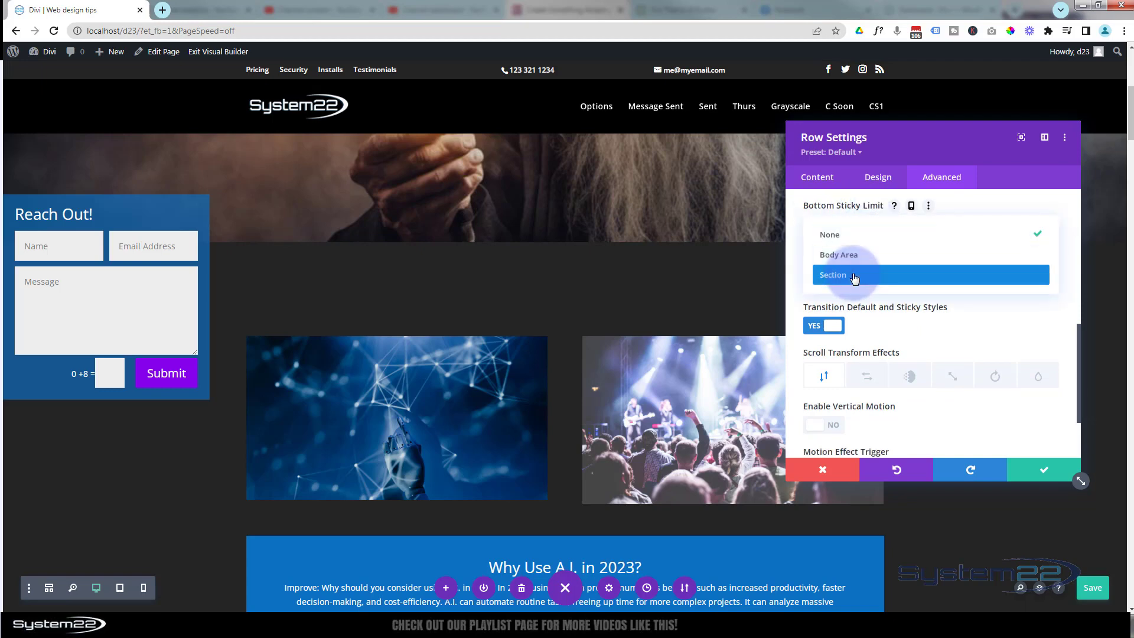
click(853, 277)
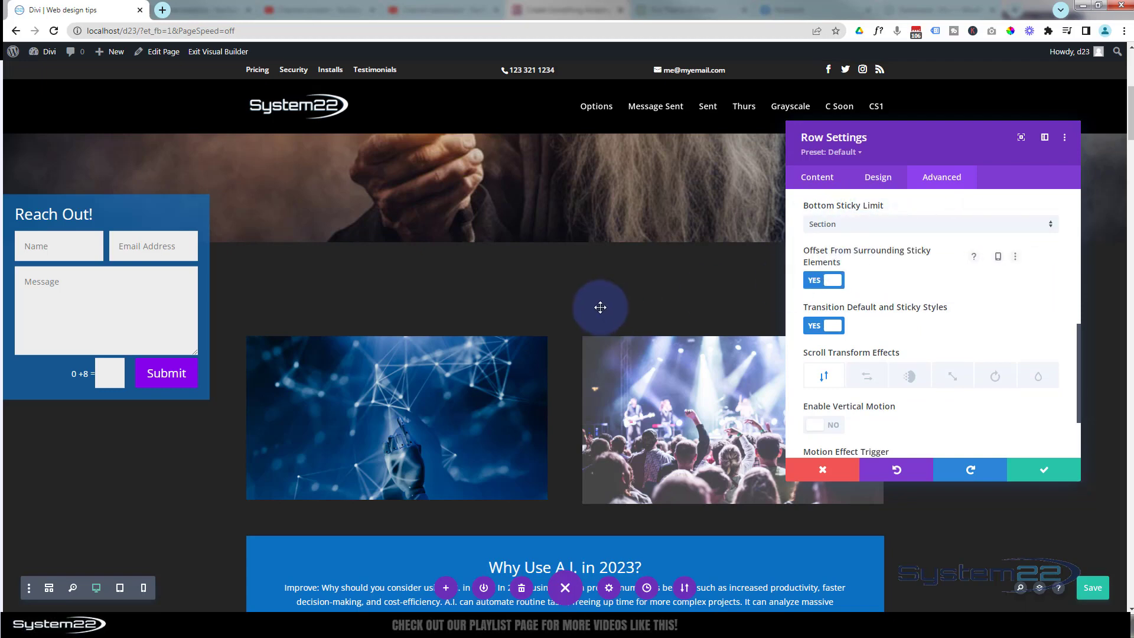
- Check how the sticky contact form behaves down the page through the end of its section, and save the row settings
scroll(600, 307, down, 1)
scroll(600, 307, down, 6)
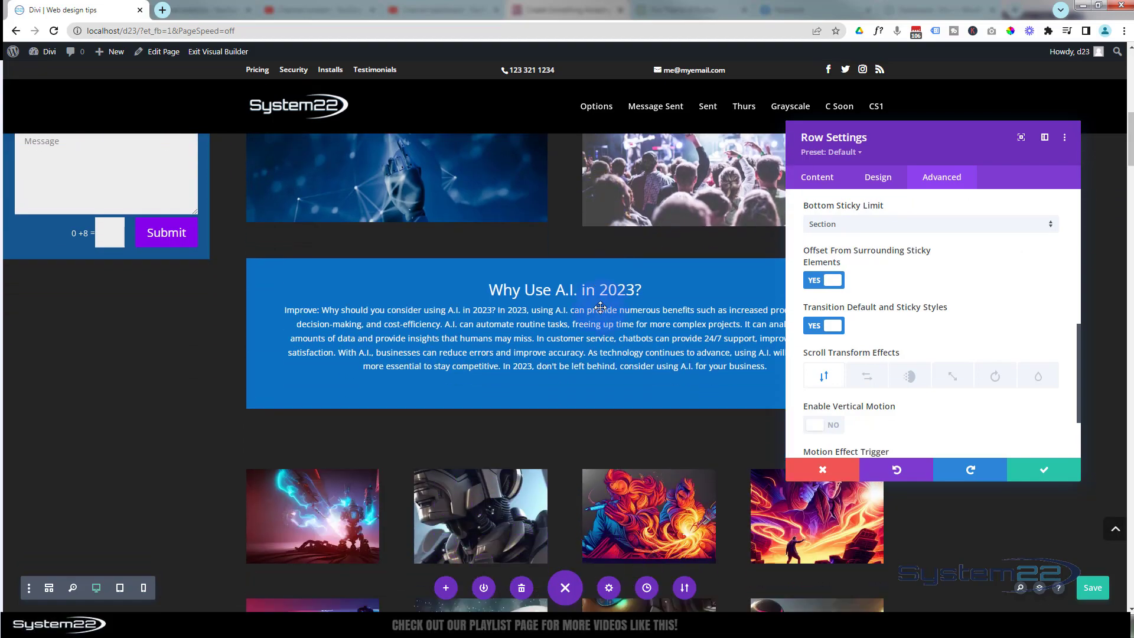
scroll(600, 307, down, 8)
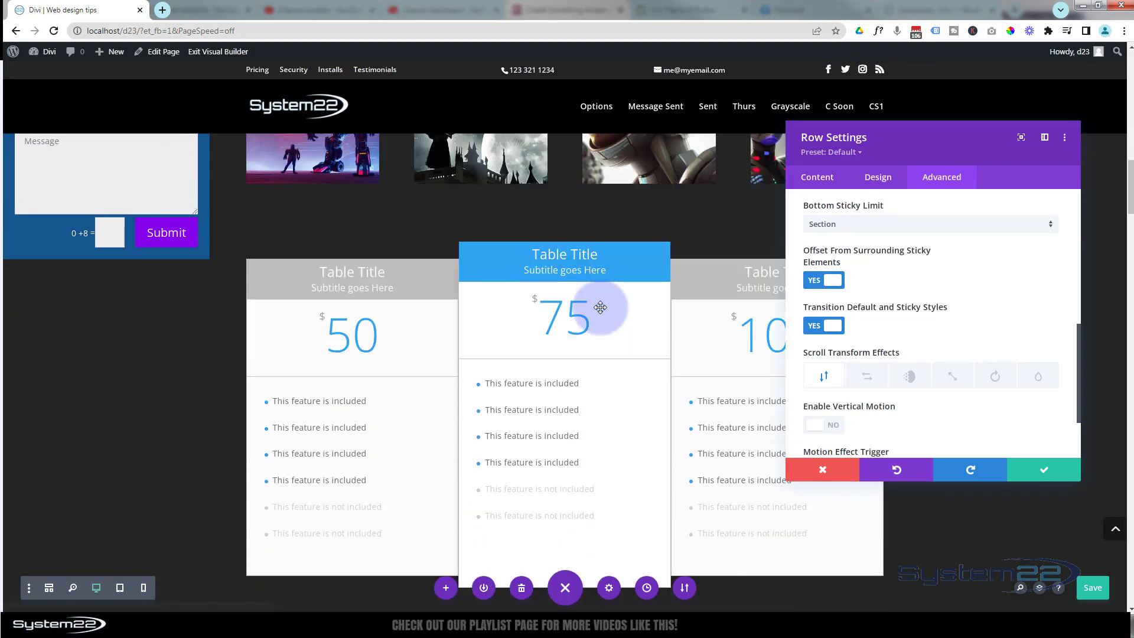
scroll(599, 307, down, 7)
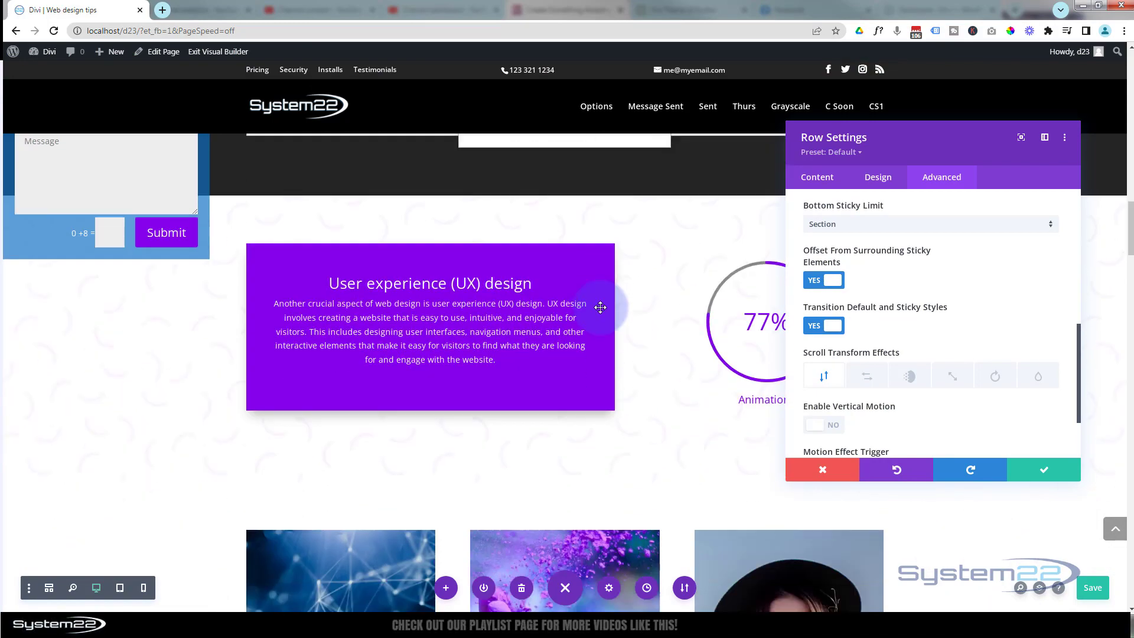
scroll(600, 307, down, 2)
scroll(600, 307, up, 9)
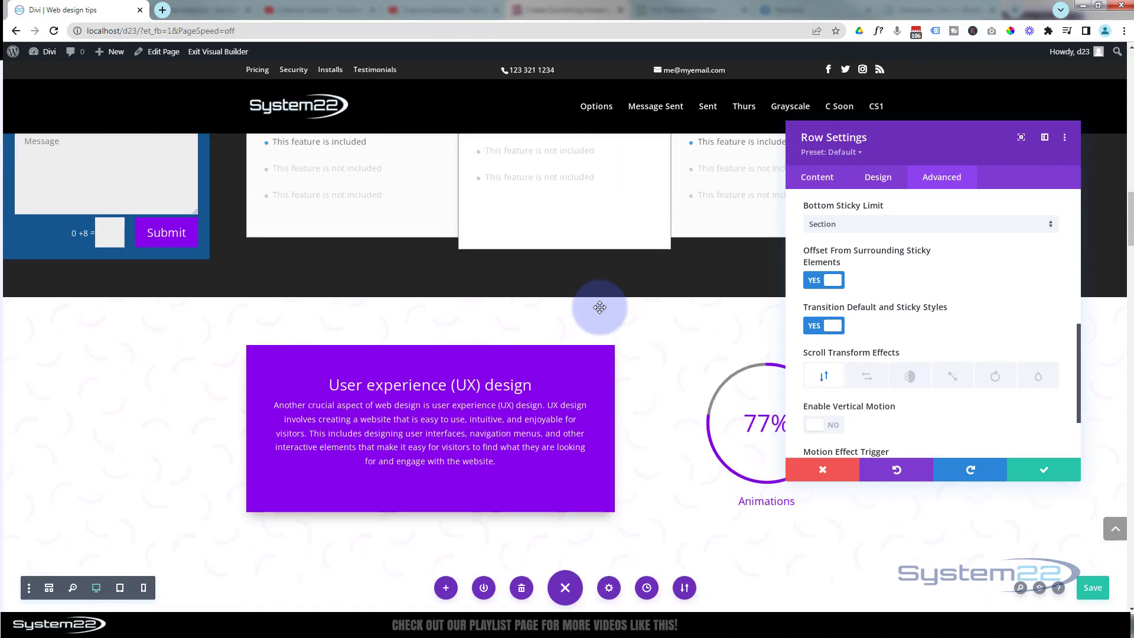
scroll(600, 307, up, 12)
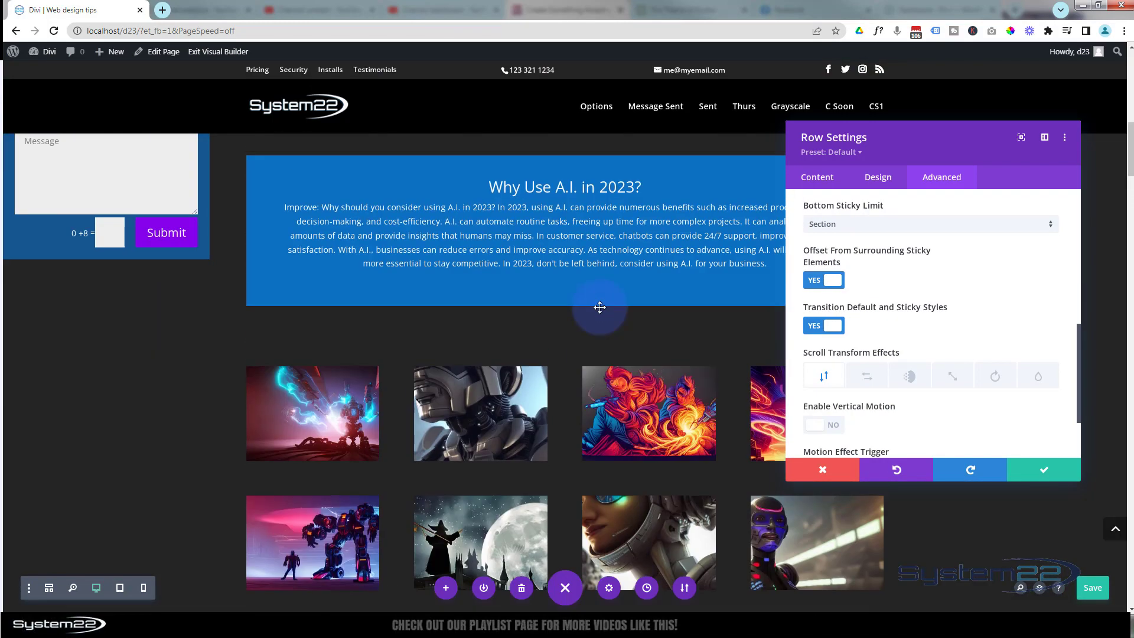
scroll(600, 307, up, 5)
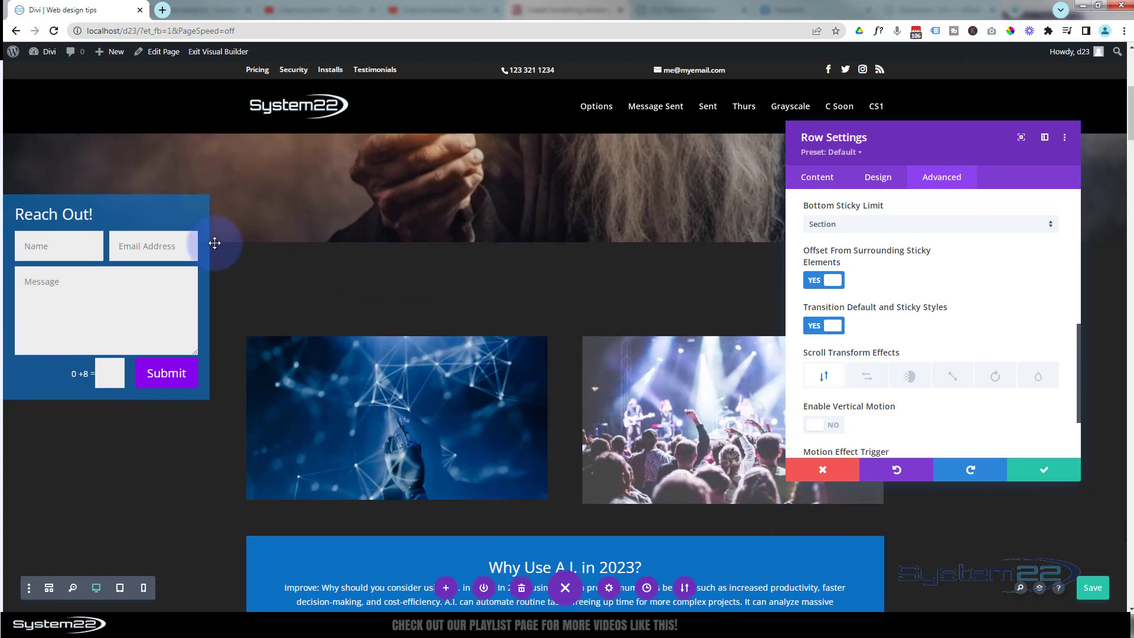
click(1044, 473)
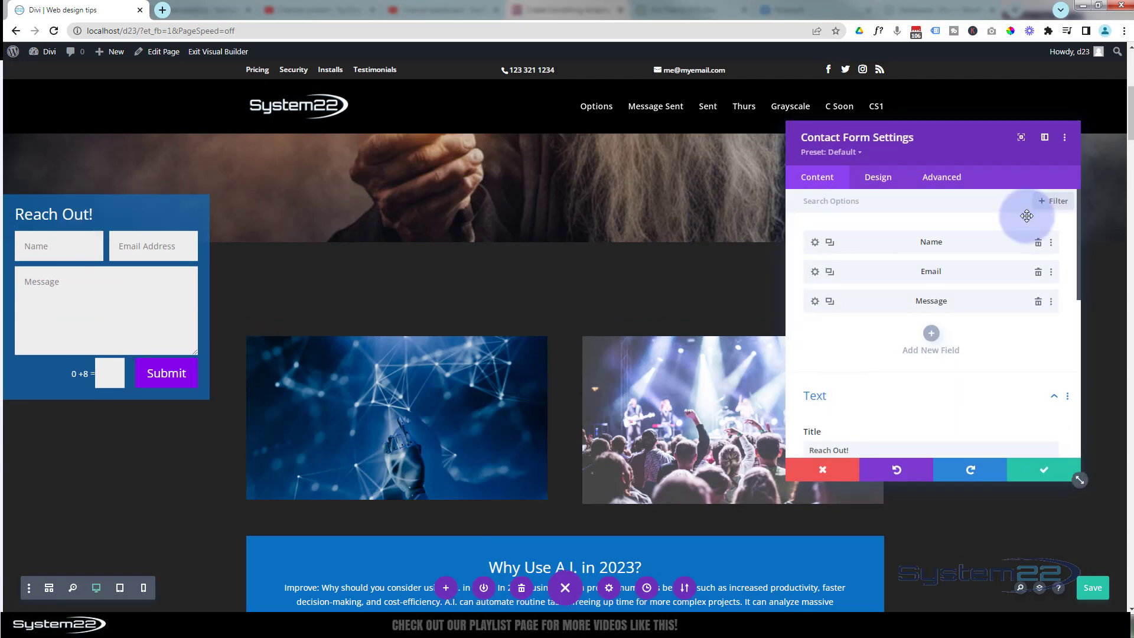
- Change the contact form module's absolute position location to top-left
click(943, 179)
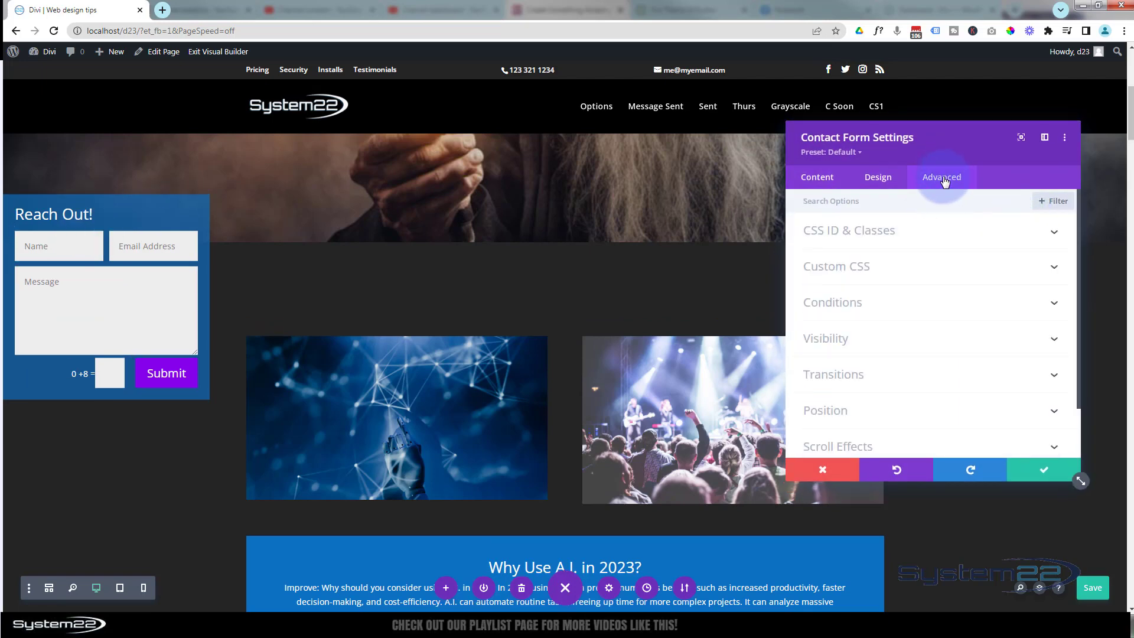
click(950, 412)
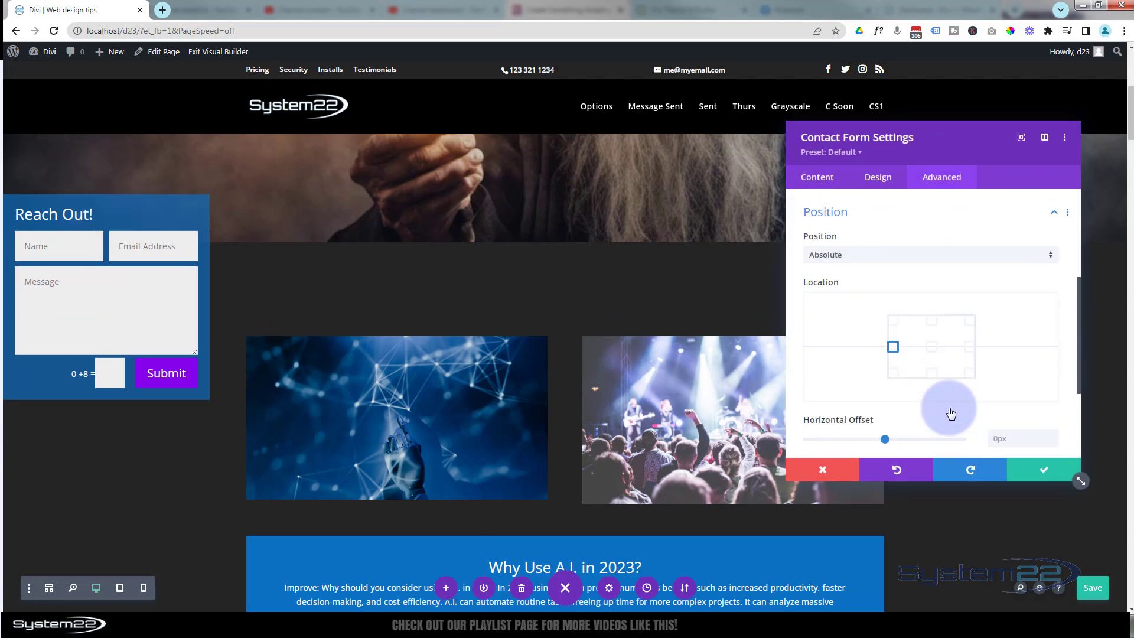
scroll(858, 304, down, 1)
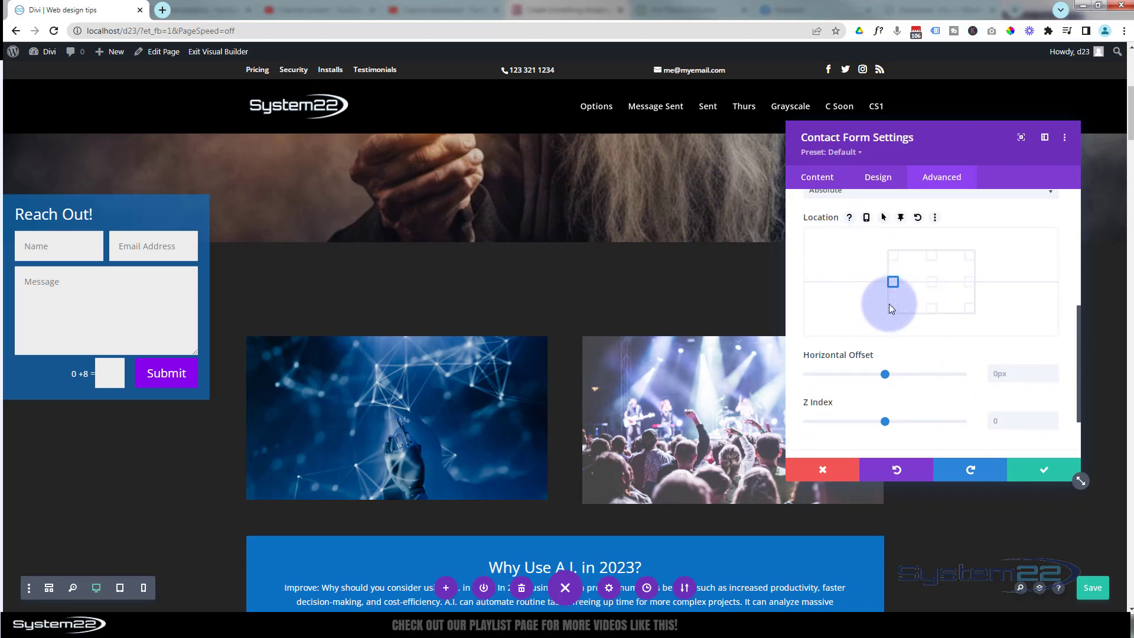
click(893, 258)
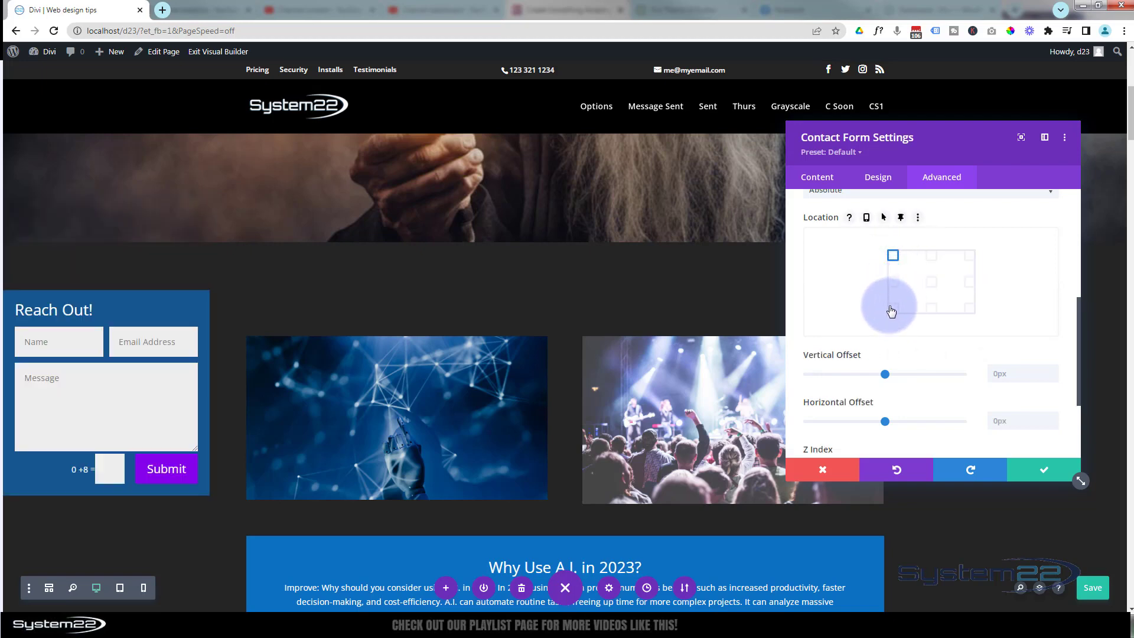
- Try the contact form at the three bottom locations, center-right and center-left, and test a small horizontal offset
click(892, 308)
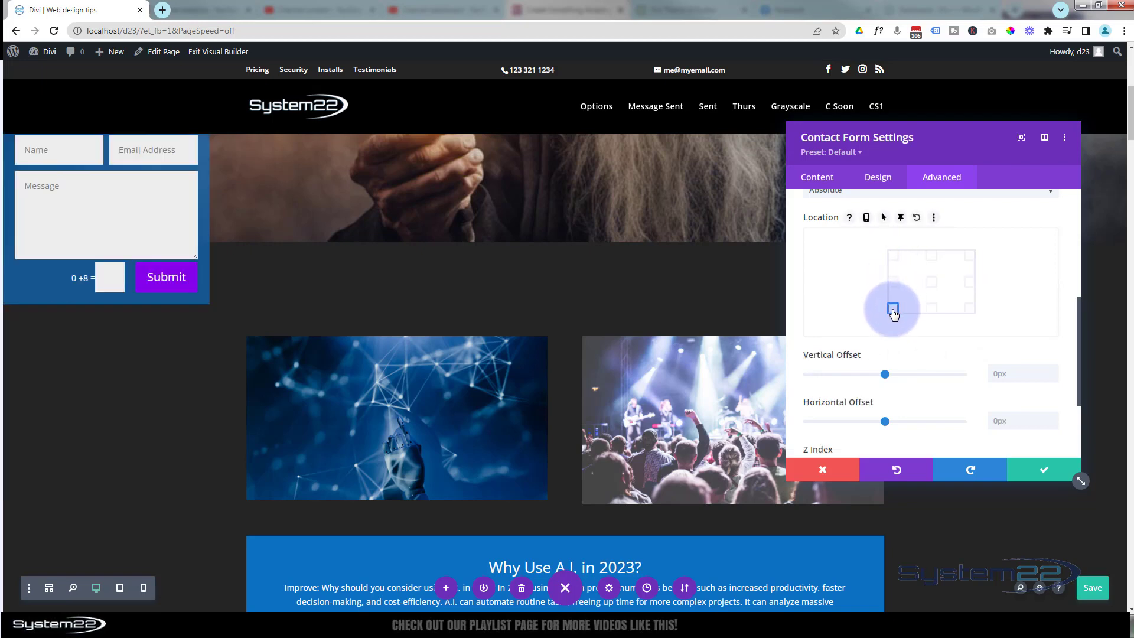
click(932, 308)
click(970, 311)
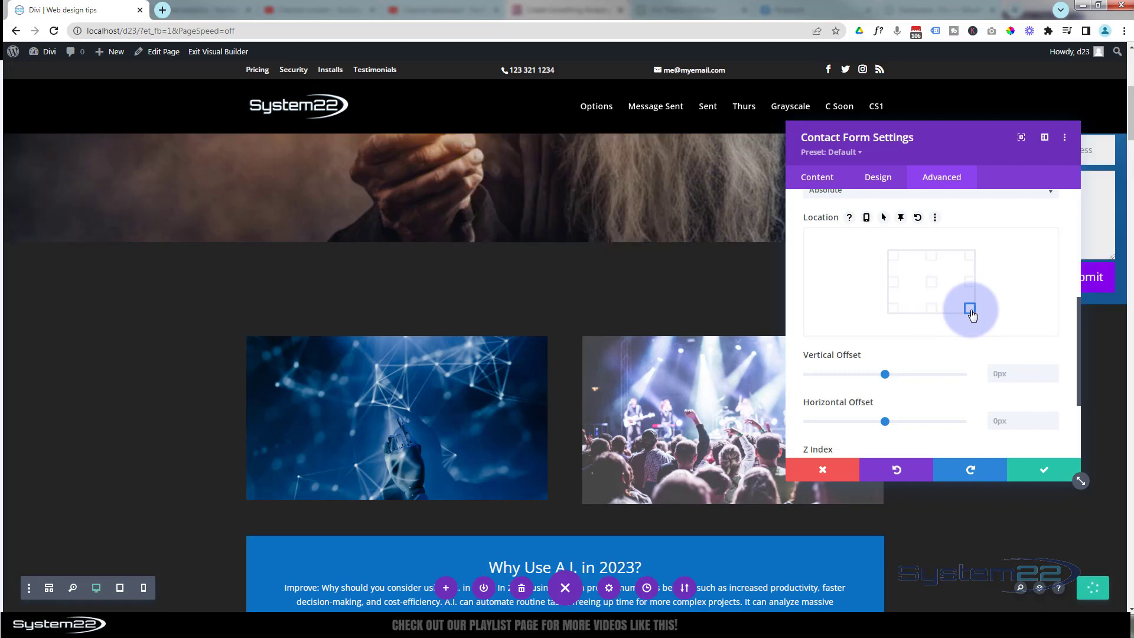
click(970, 285)
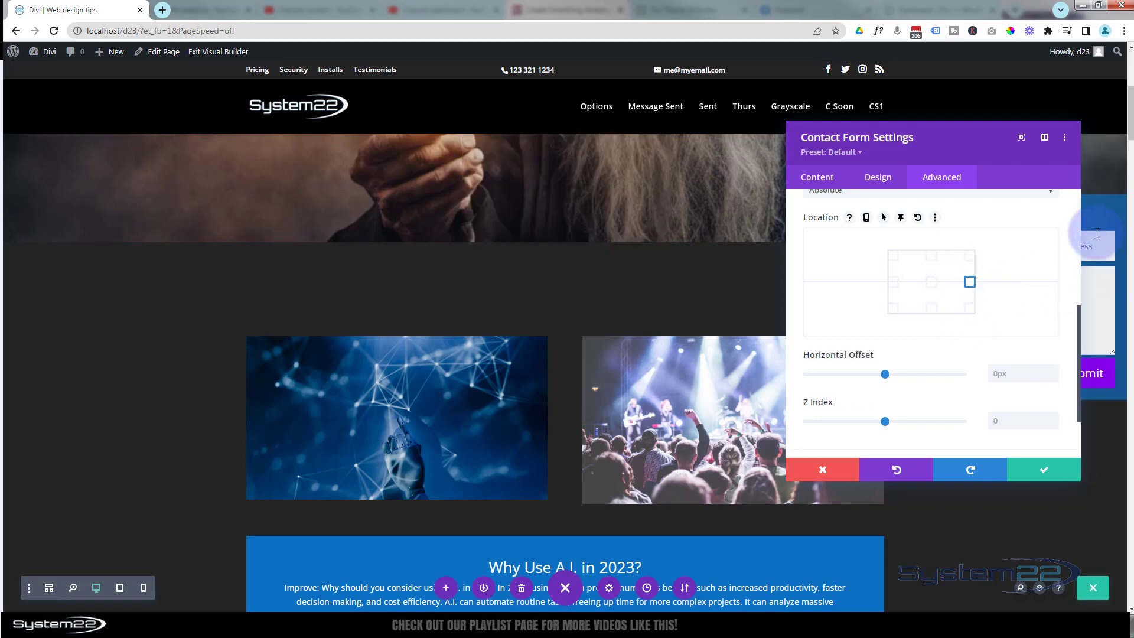
drag(873, 147, 702, 161)
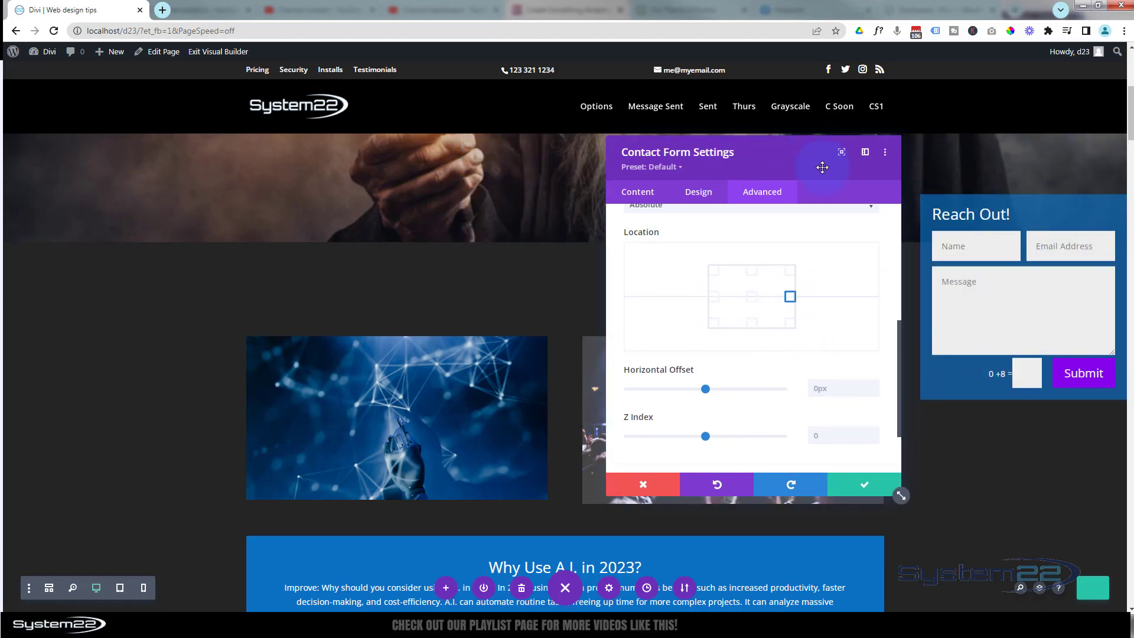
click(721, 297)
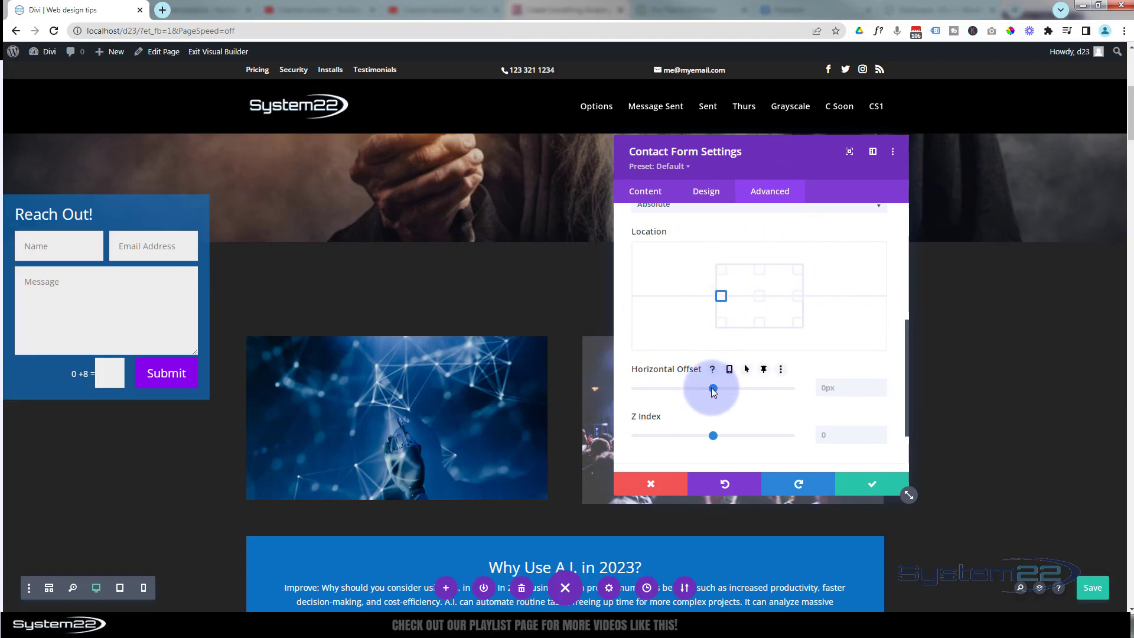
mouse_move(713, 388)
mouse_down()
mouse_move(703, 387)
mouse_move(713, 387)
mouse_up()
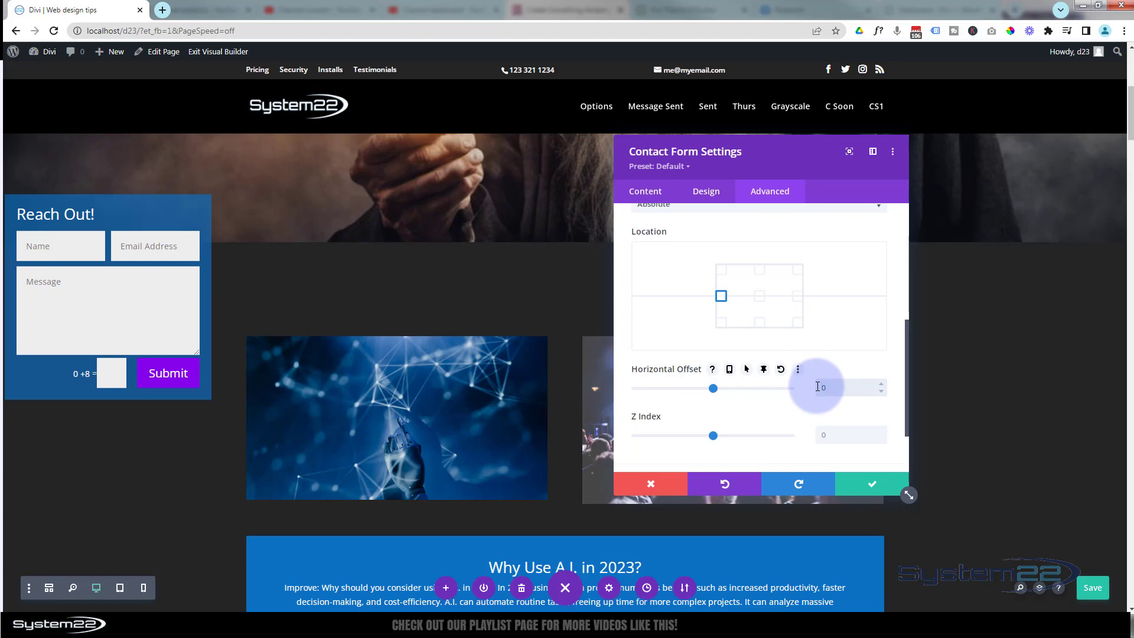
- Set the contact form back to the top-left location and check its sticky behavior down the page
click(722, 271)
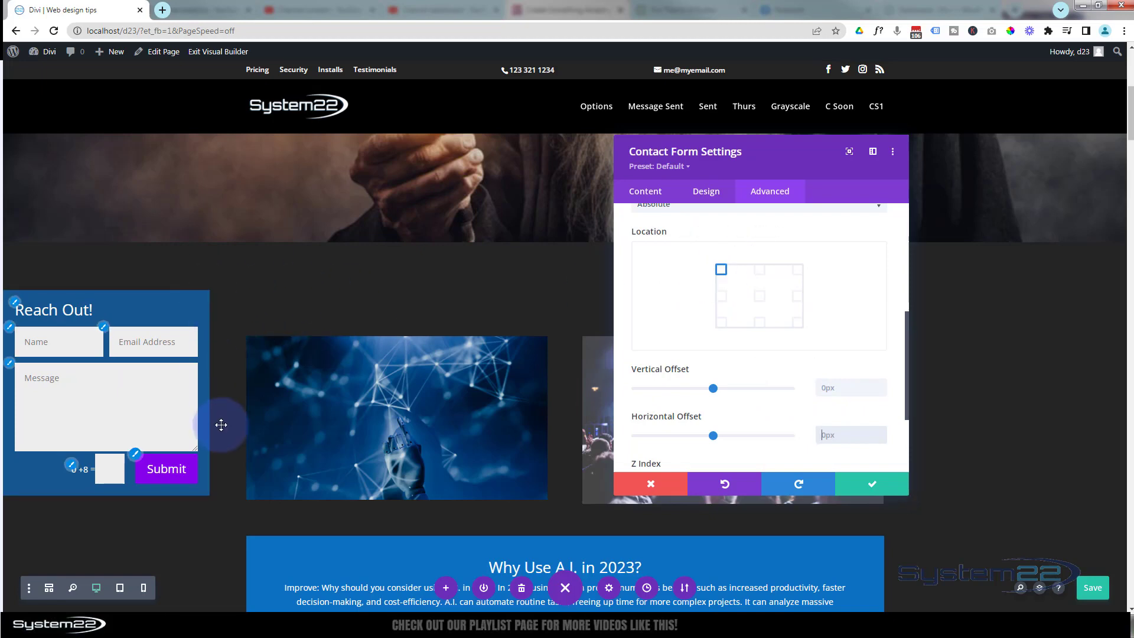
scroll(221, 425, down, 7)
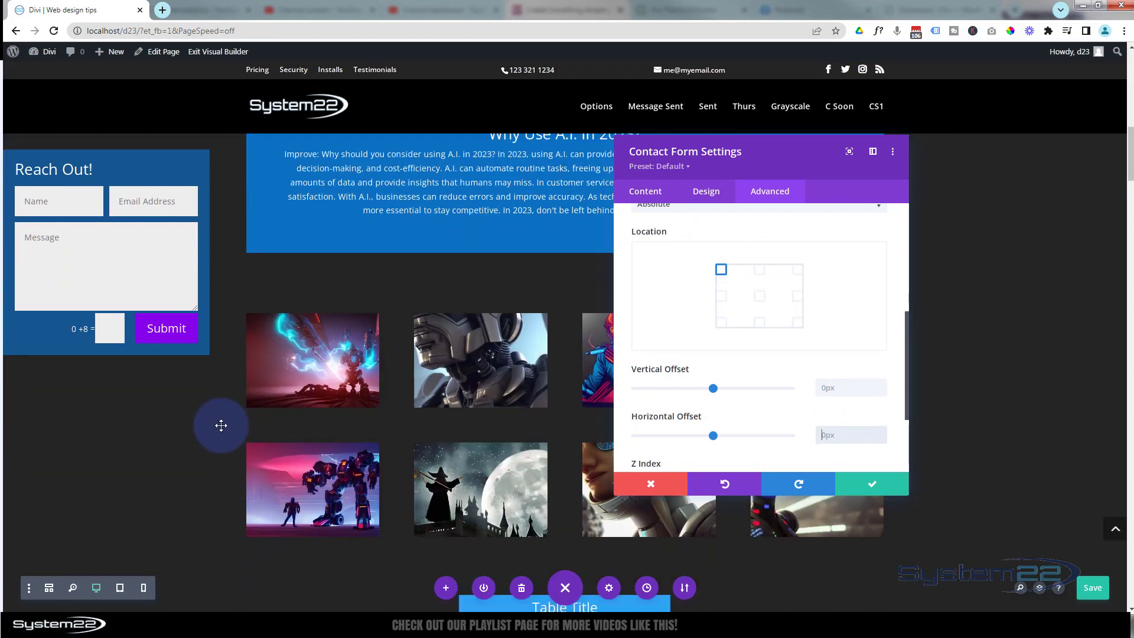
scroll(221, 425, down, 10)
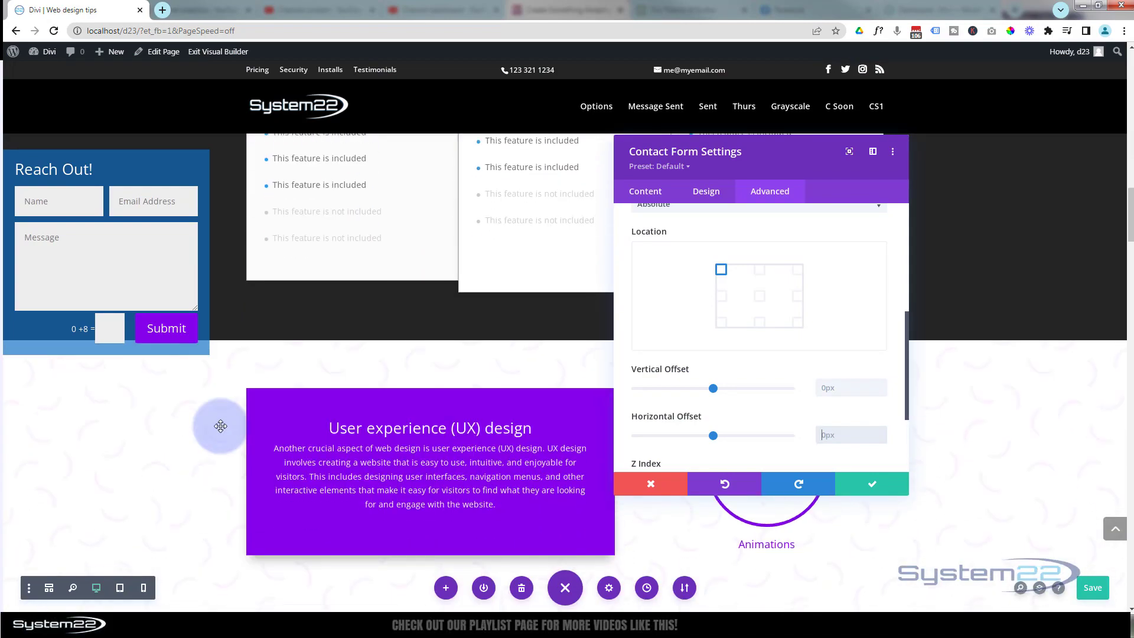
scroll(221, 426, down, 2)
scroll(216, 430, up, 10)
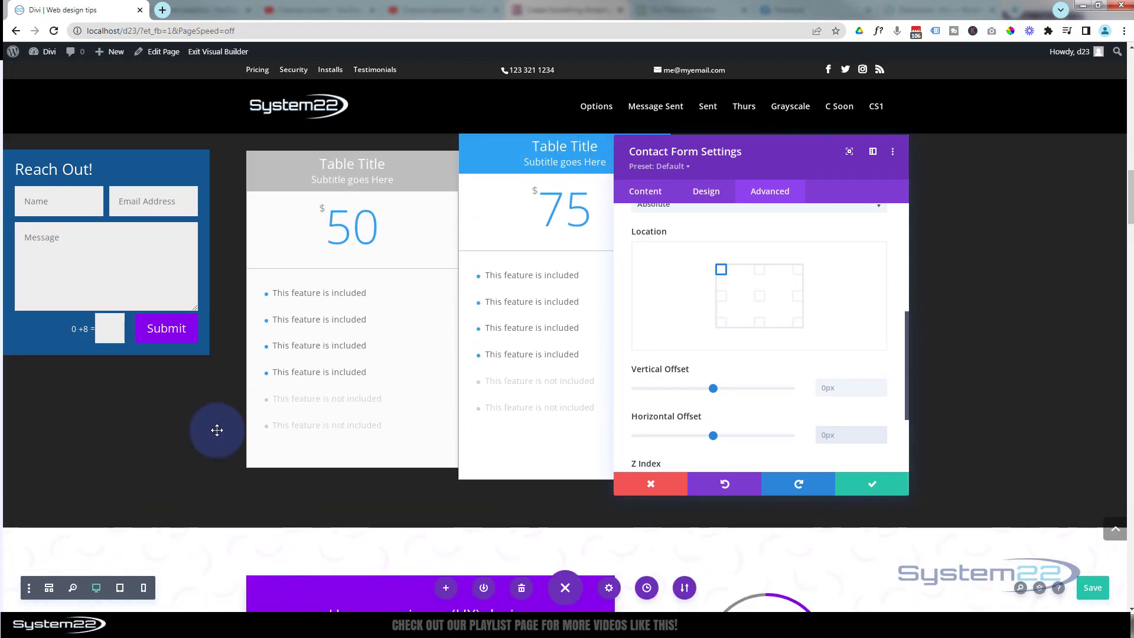
scroll(217, 430, up, 4)
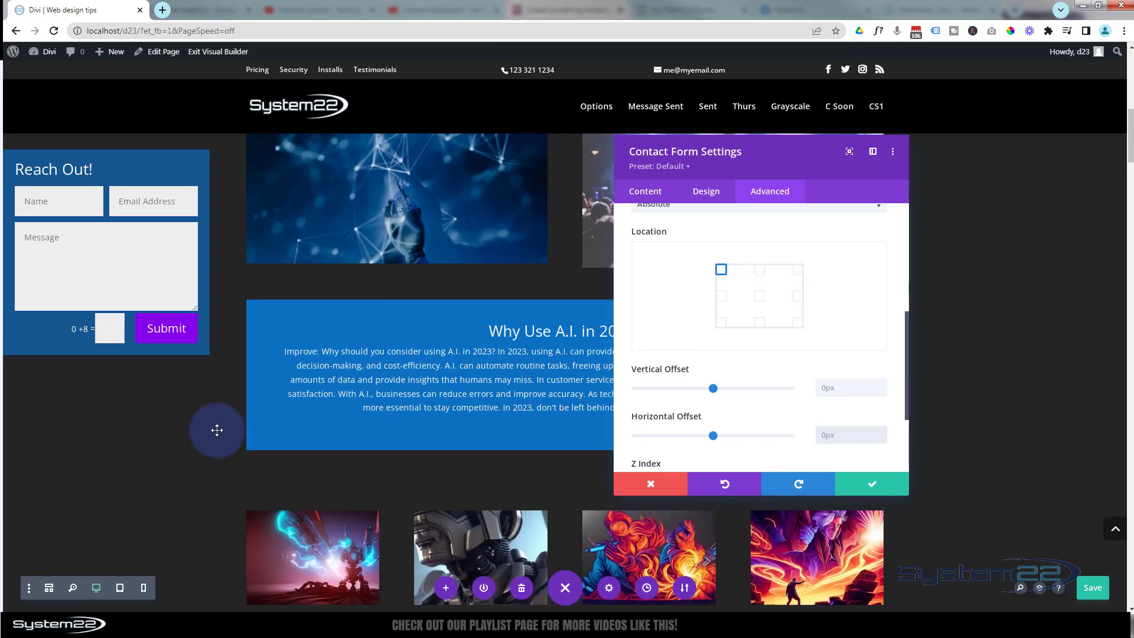
scroll(183, 408, up, 3)
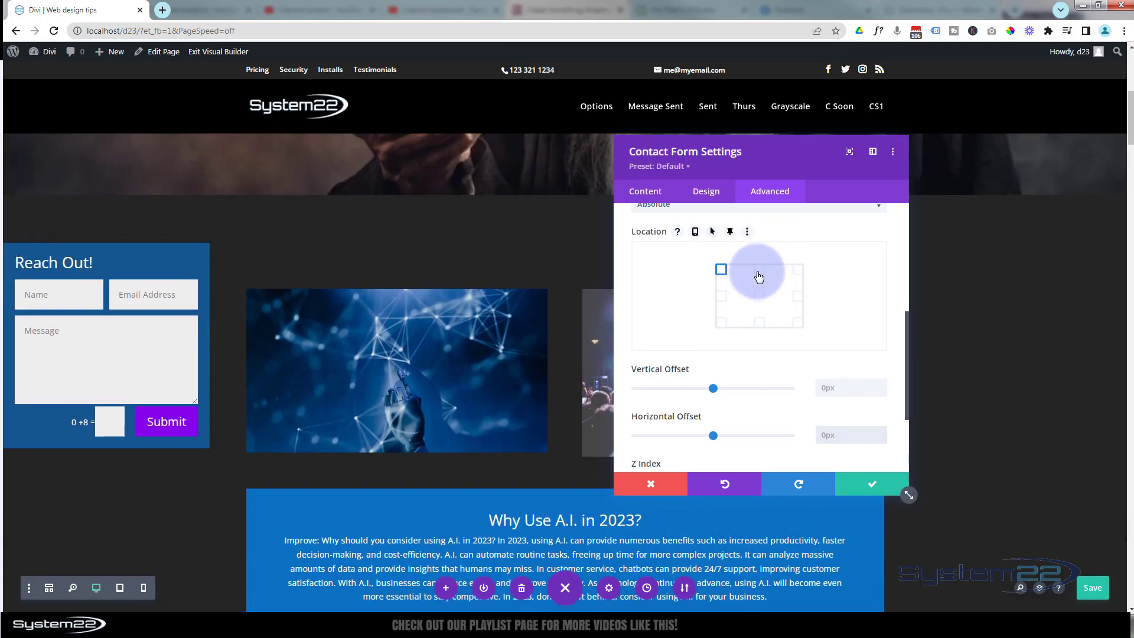
- Try the contact form at the top-center location, check its sticky behavior while scrolling, and save the module settings
click(758, 270)
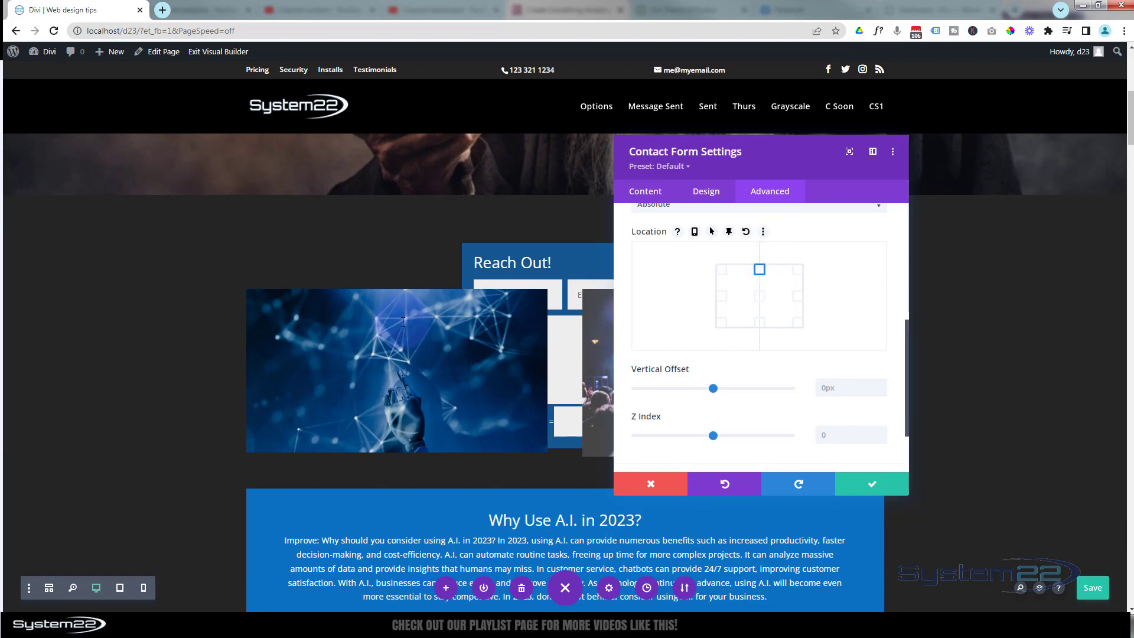
scroll(449, 345, down, 3)
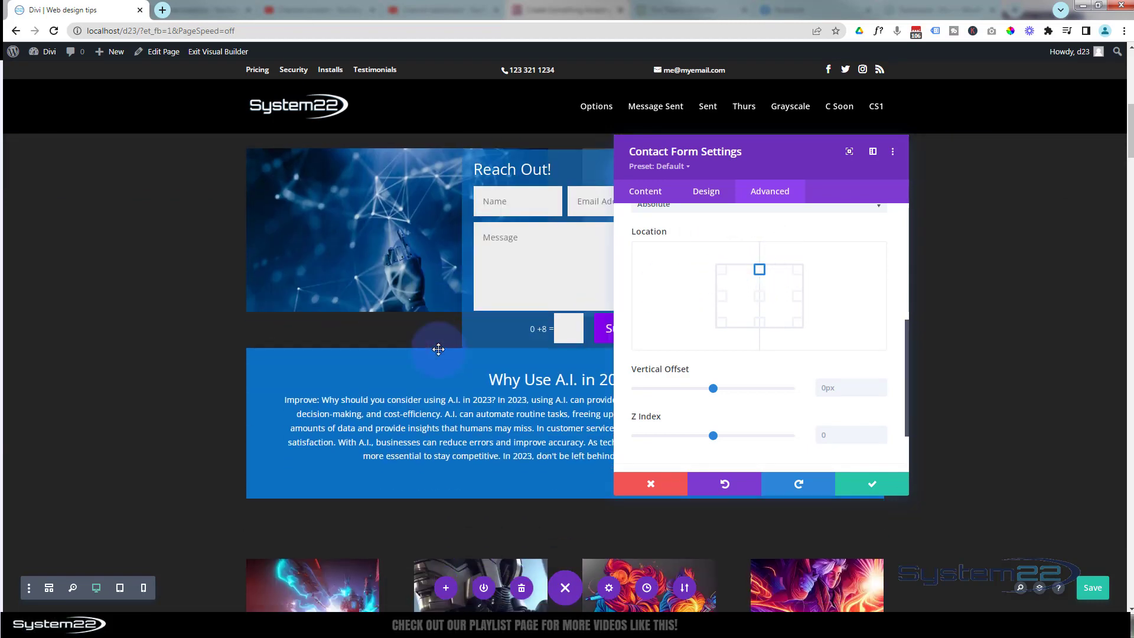
drag(810, 158, 979, 165)
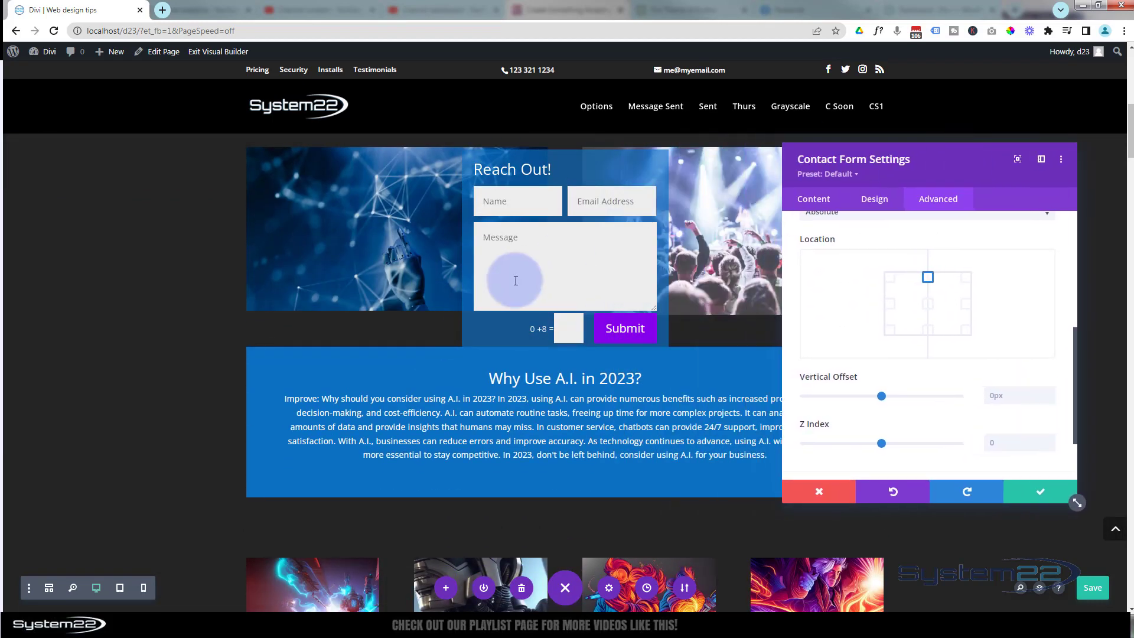
scroll(504, 288, down, 2)
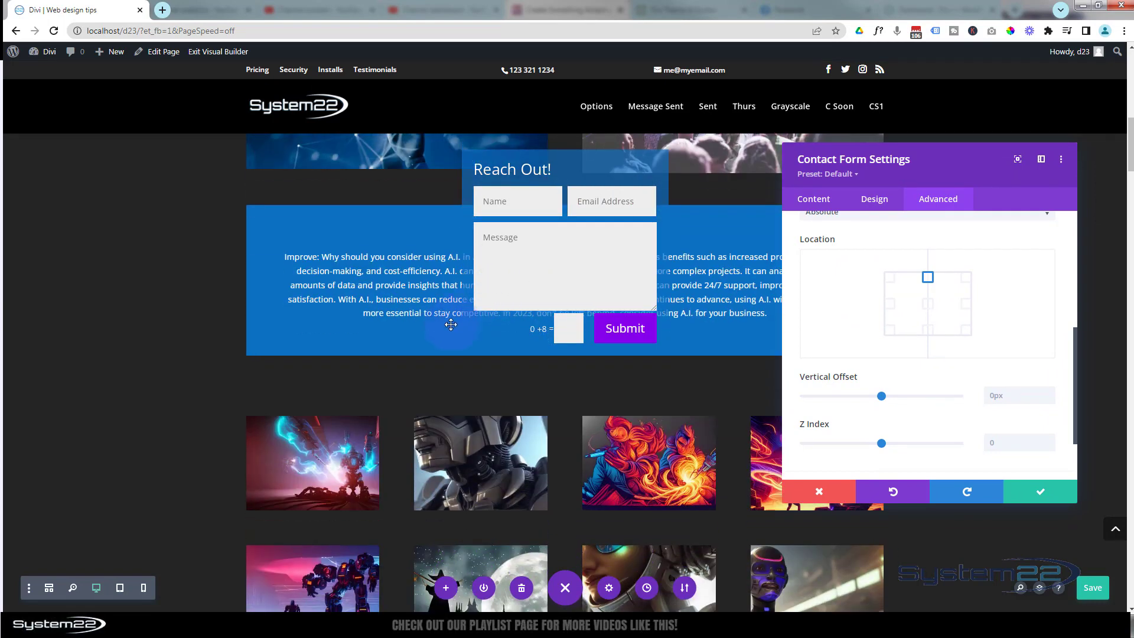
scroll(451, 325, up, 6)
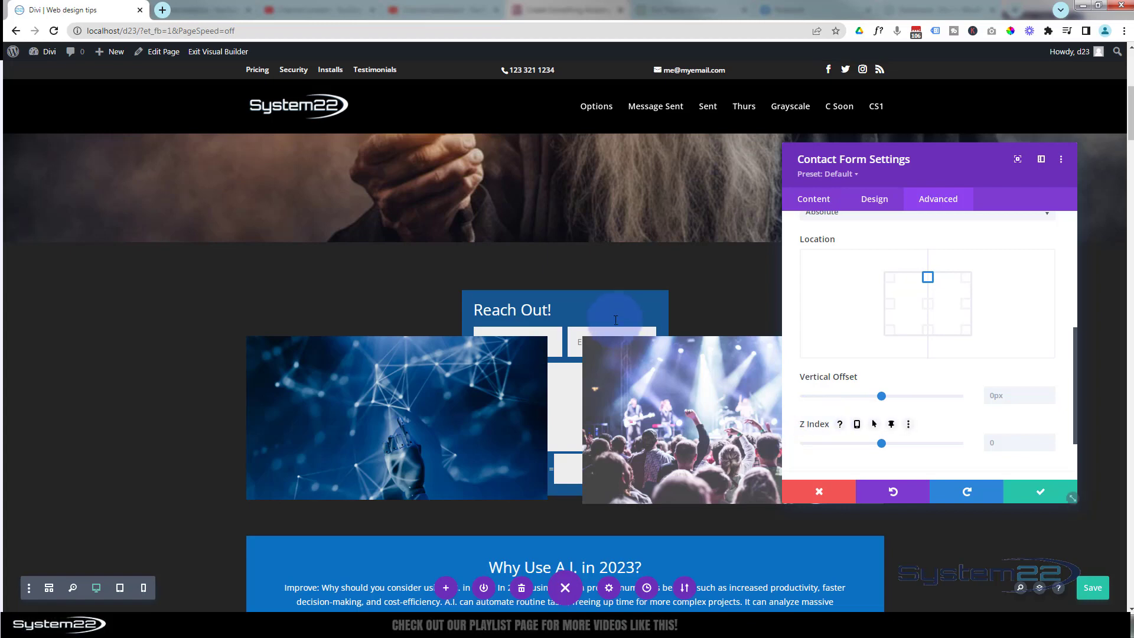
click(1029, 494)
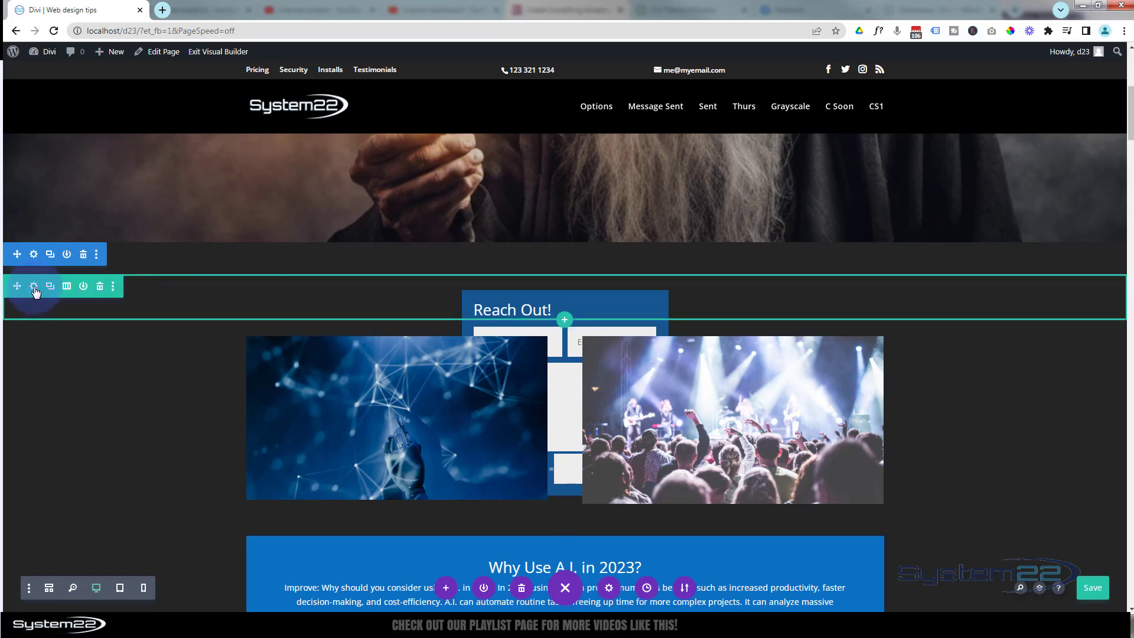
- Set the Z index of the row holding the contact form to 20 in its position settings
click(33, 287)
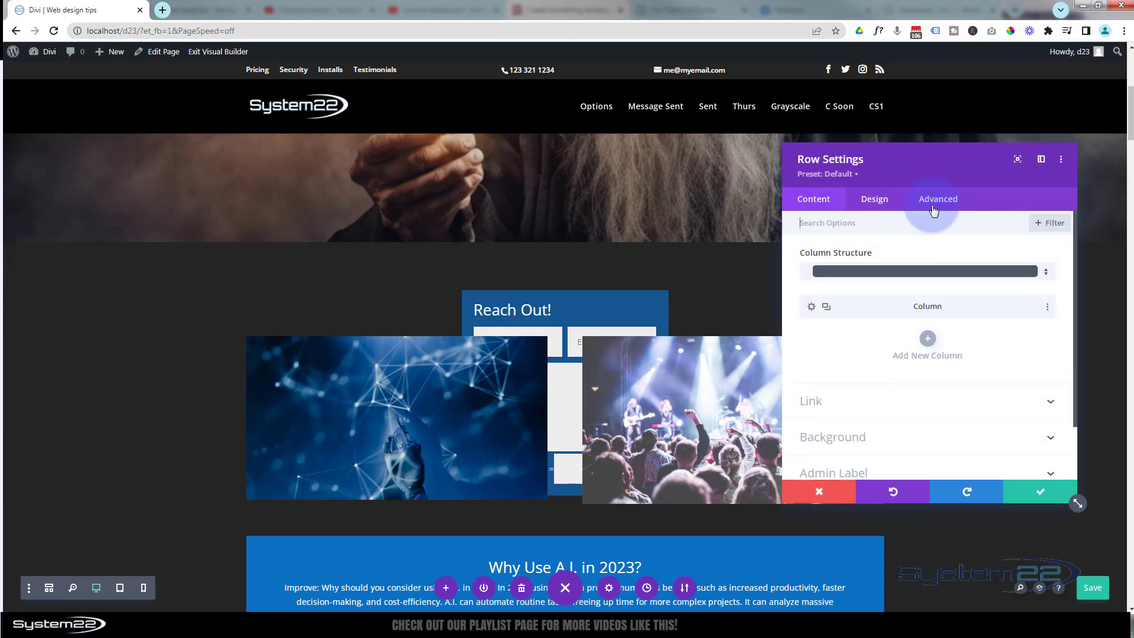
click(953, 201)
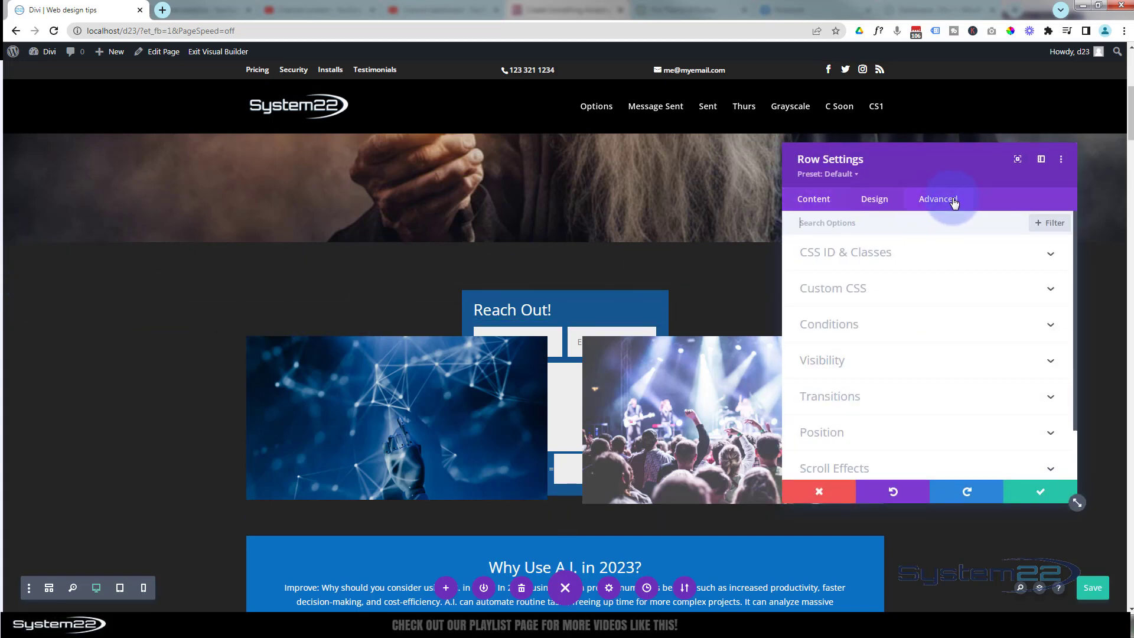
scroll(936, 380, down, 1)
click(936, 378)
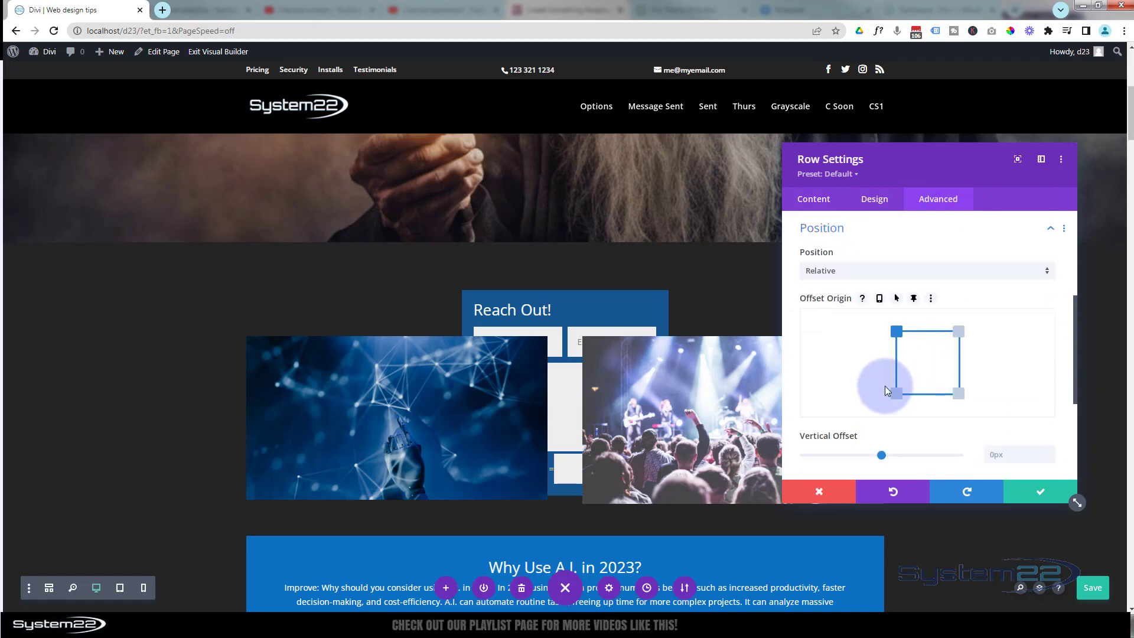
scroll(884, 387, down, 2)
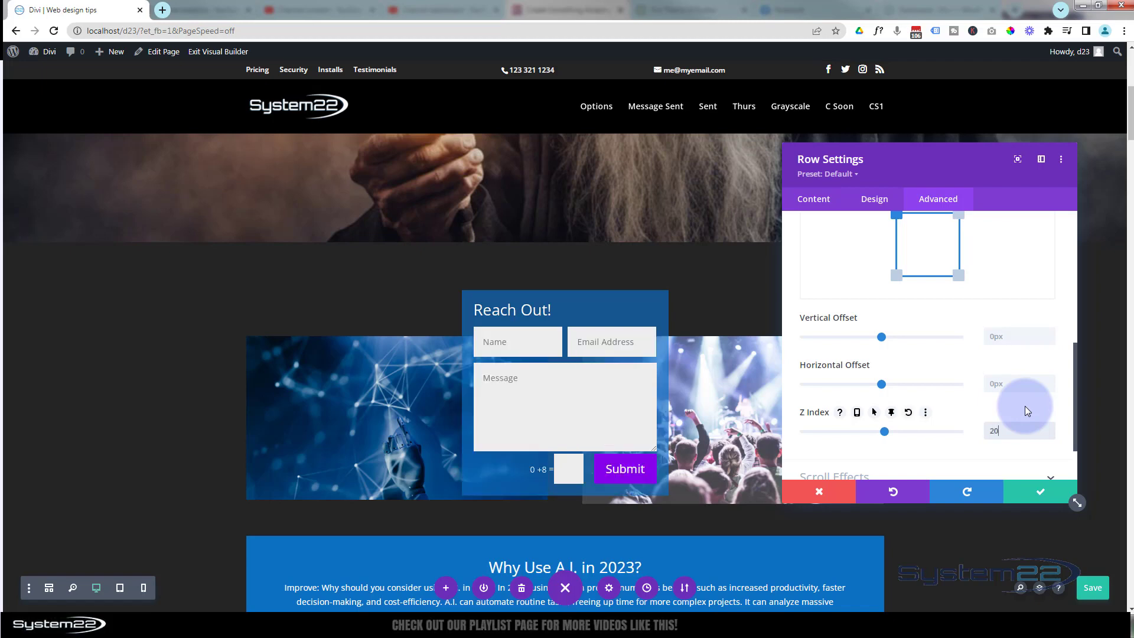
- Check how the centered contact form layers over the content while scrolling, and save the row settings
scroll(742, 400, down, 5)
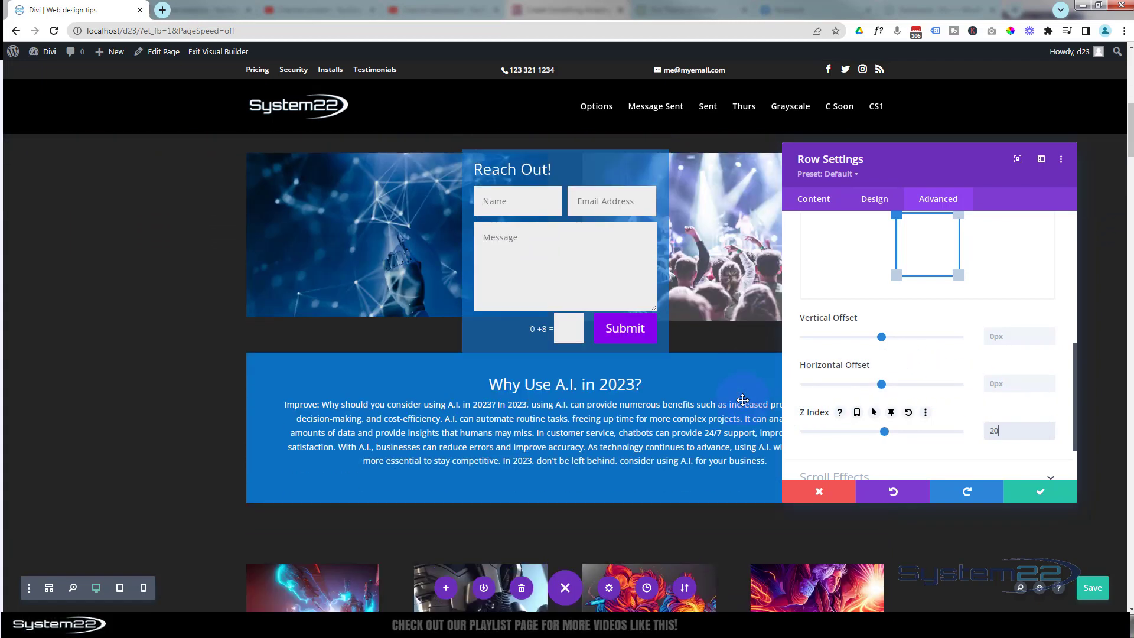
scroll(742, 400, down, 5)
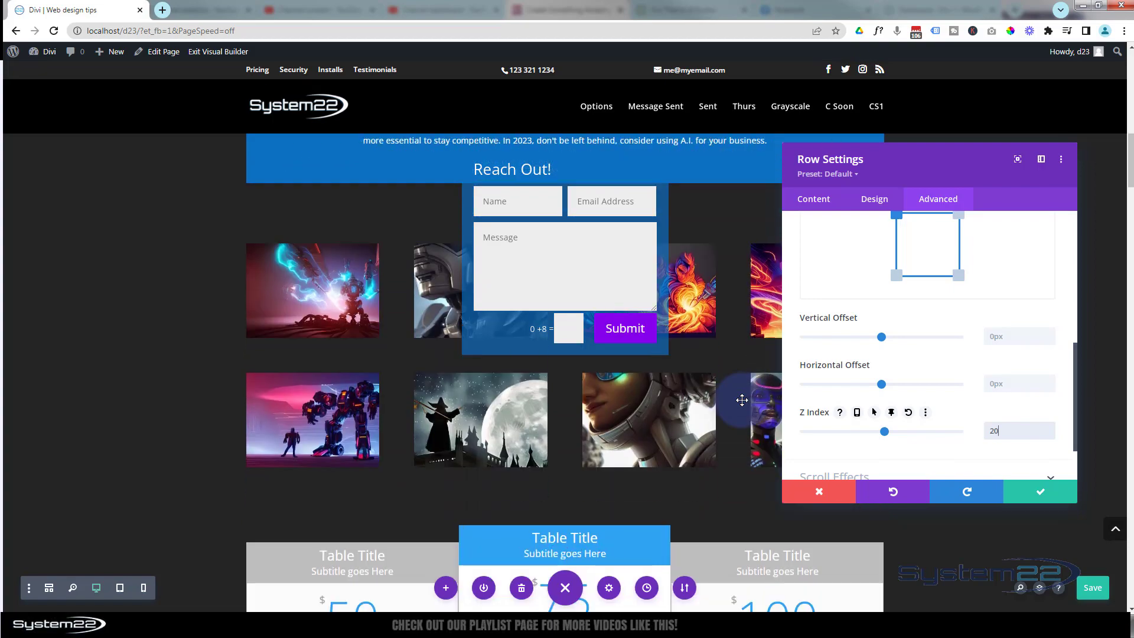
scroll(743, 400, up, 10)
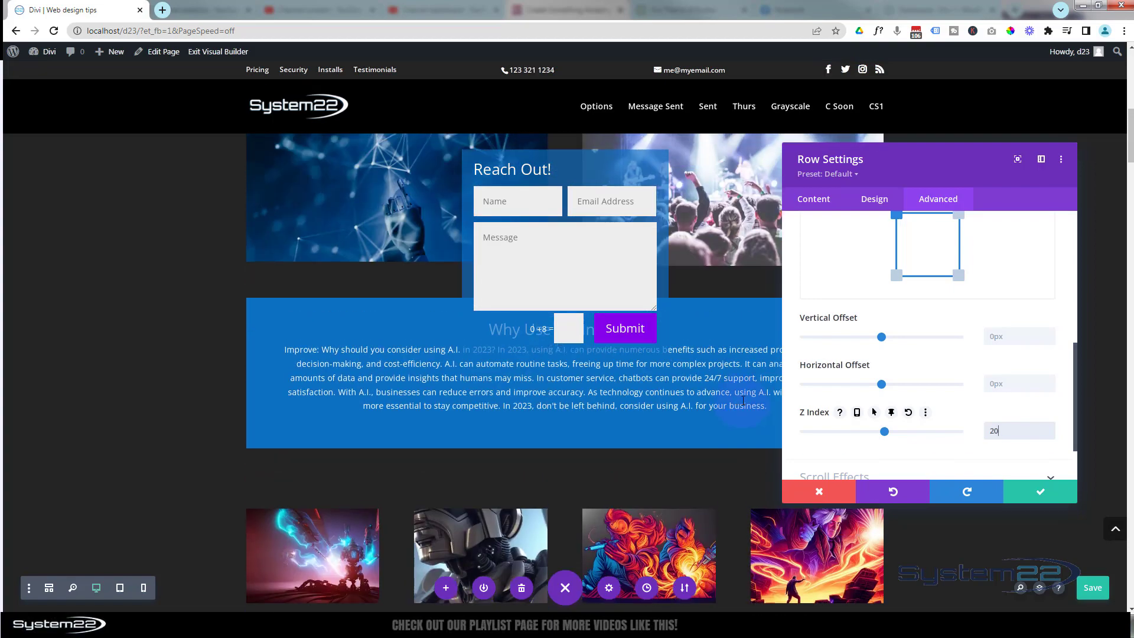
scroll(742, 399, up, 2)
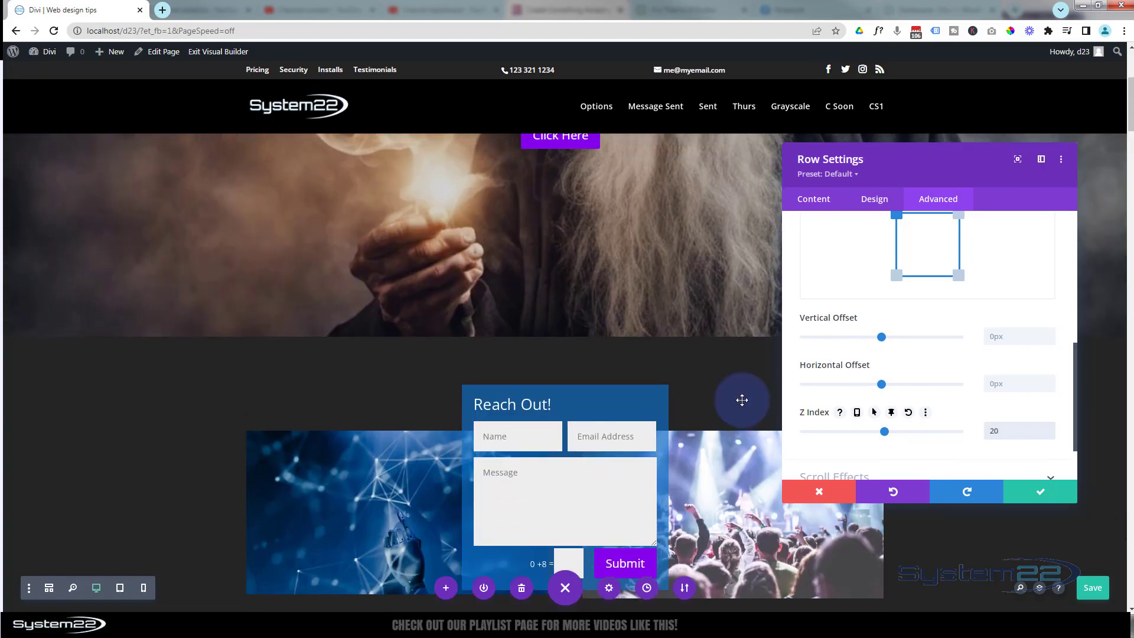
scroll(742, 400, down, 2)
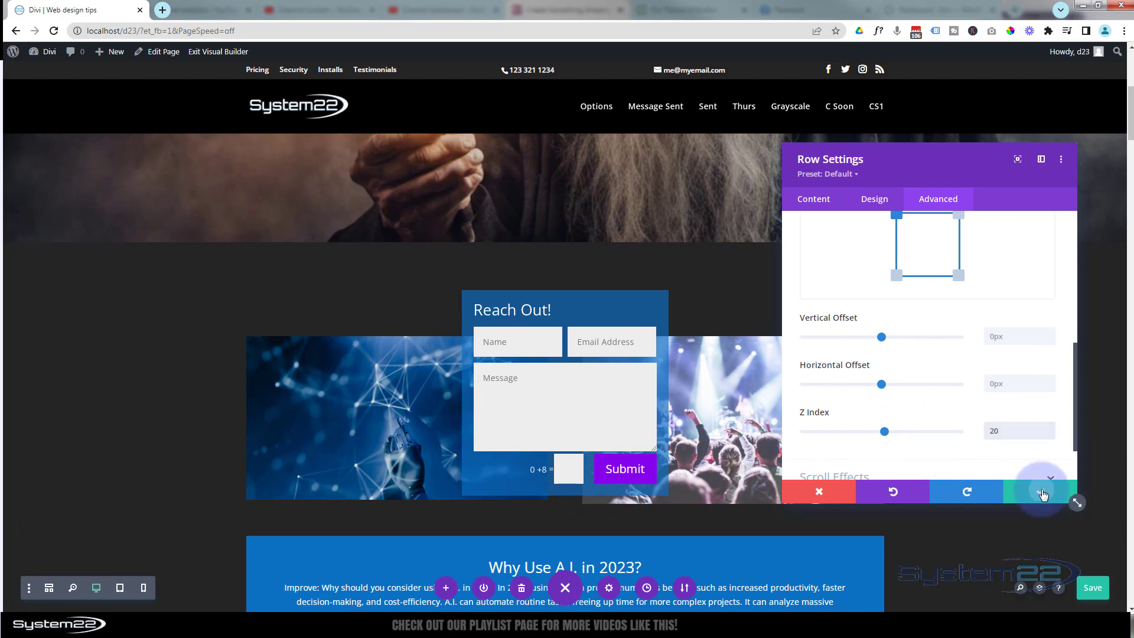
click(1042, 493)
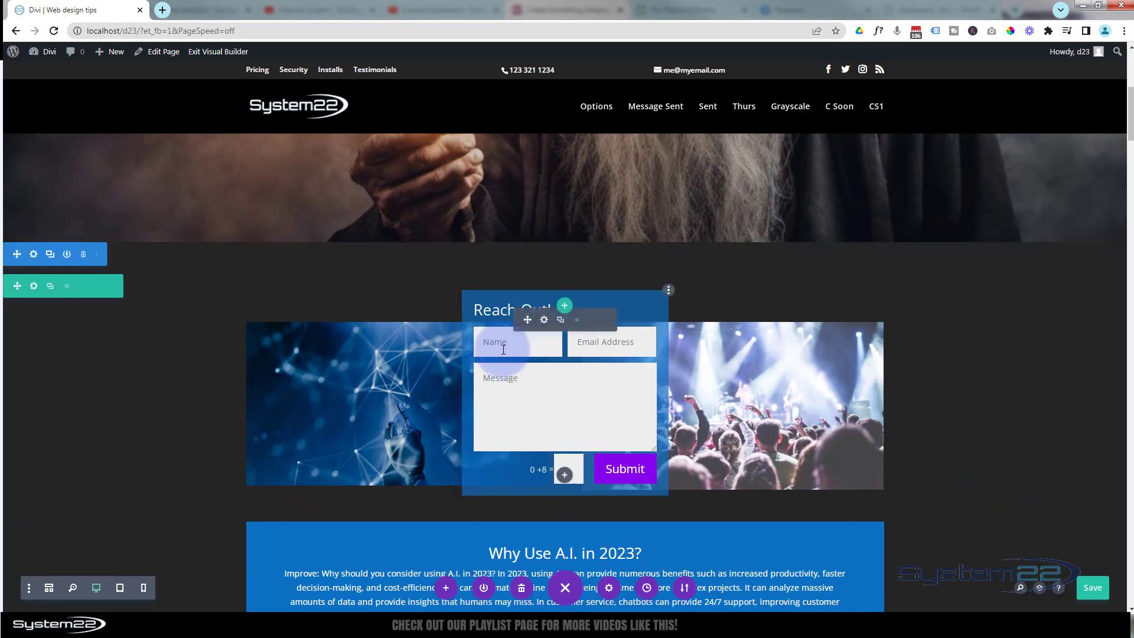
- Set the contact form module's absolute position location back to top-left and save its settings
click(544, 320)
click(938, 201)
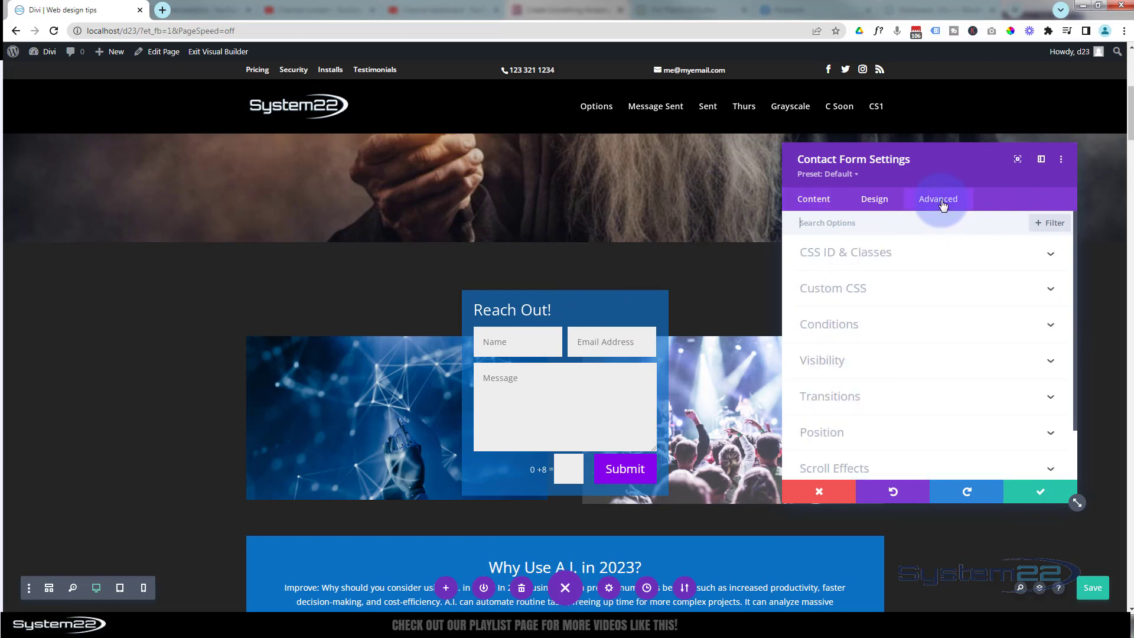
click(930, 436)
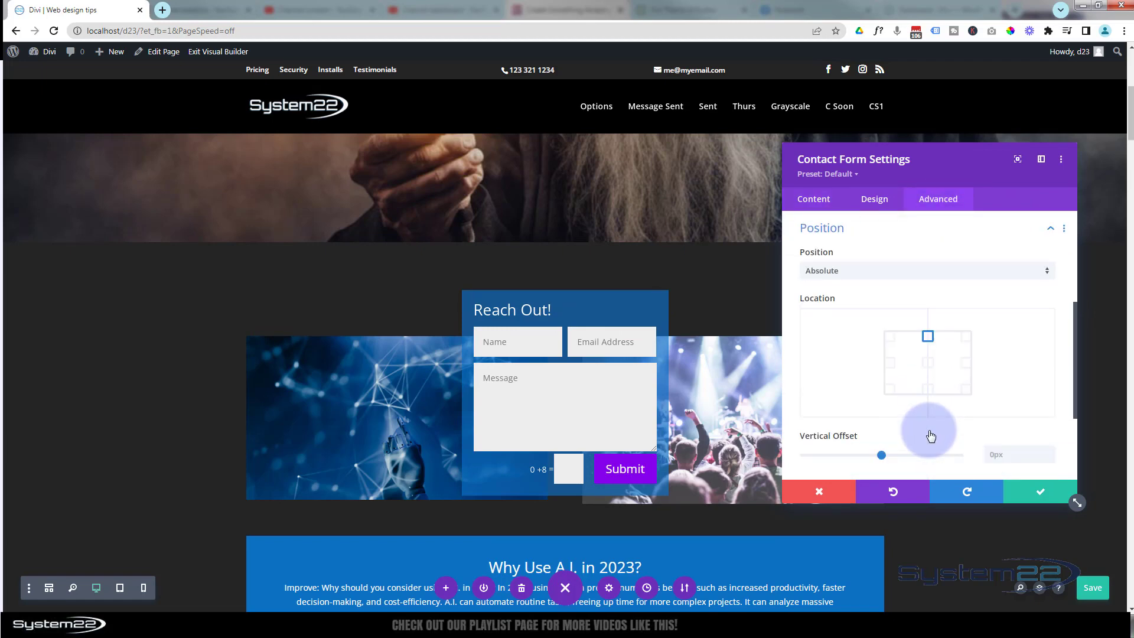
click(889, 336)
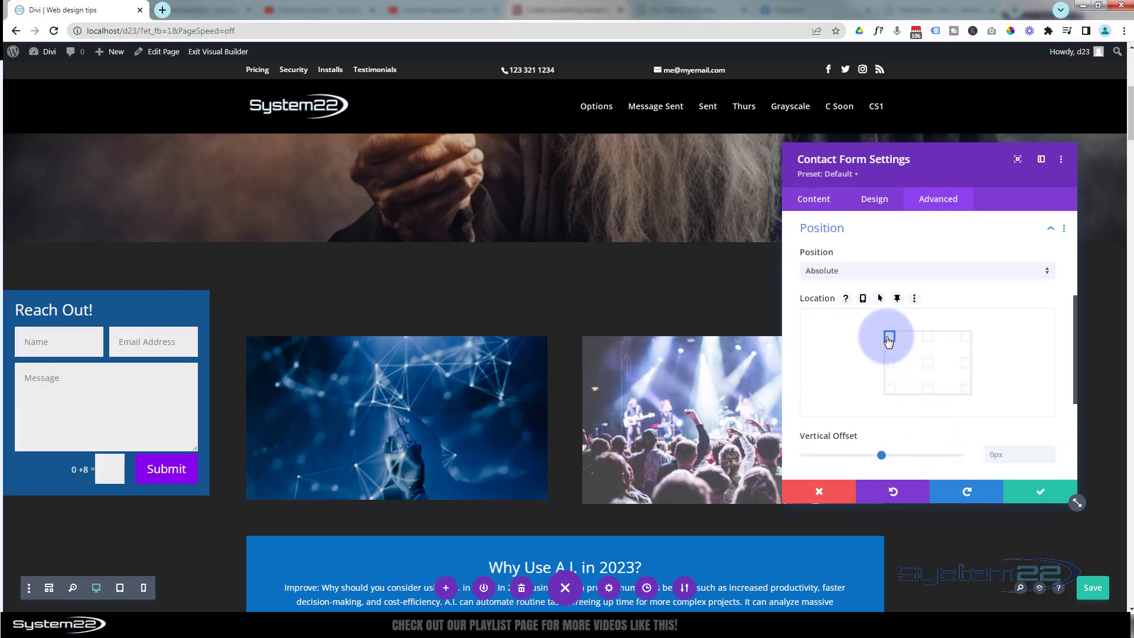
click(1038, 494)
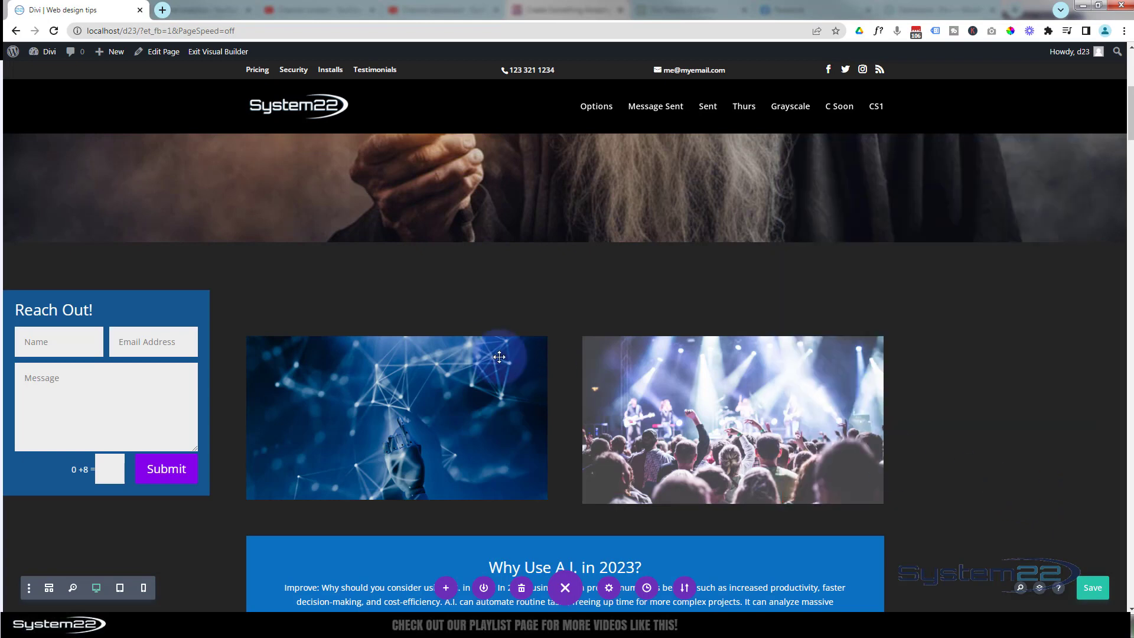
- Save the page and check the sticky contact form's behavior down the page past the end of its section
scroll(487, 351, down, 2)
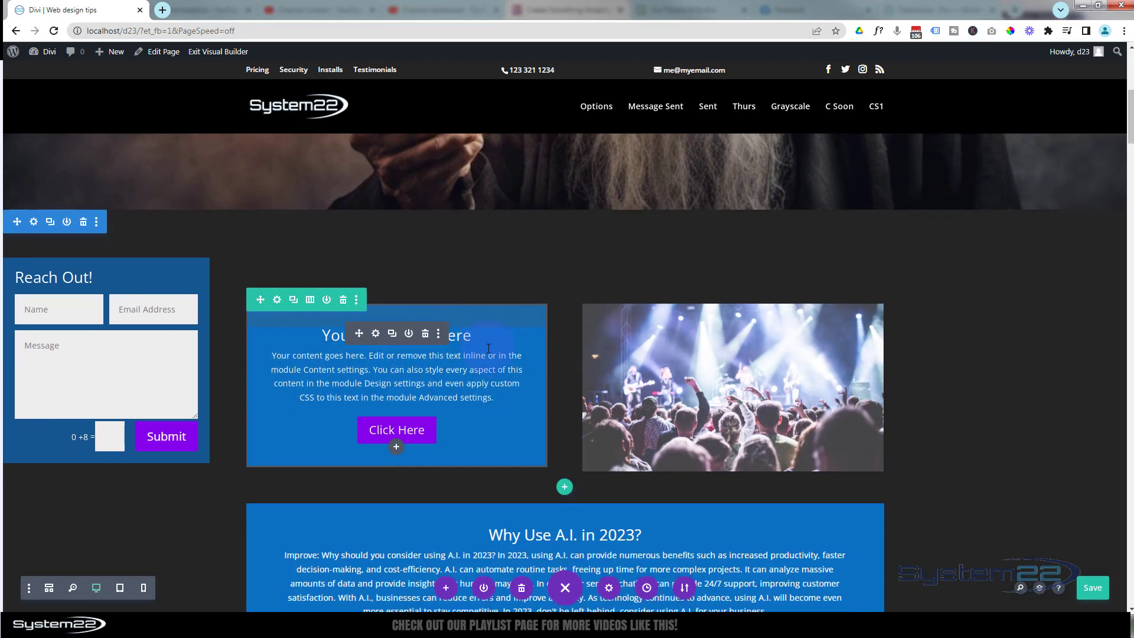
scroll(487, 348, down, 5)
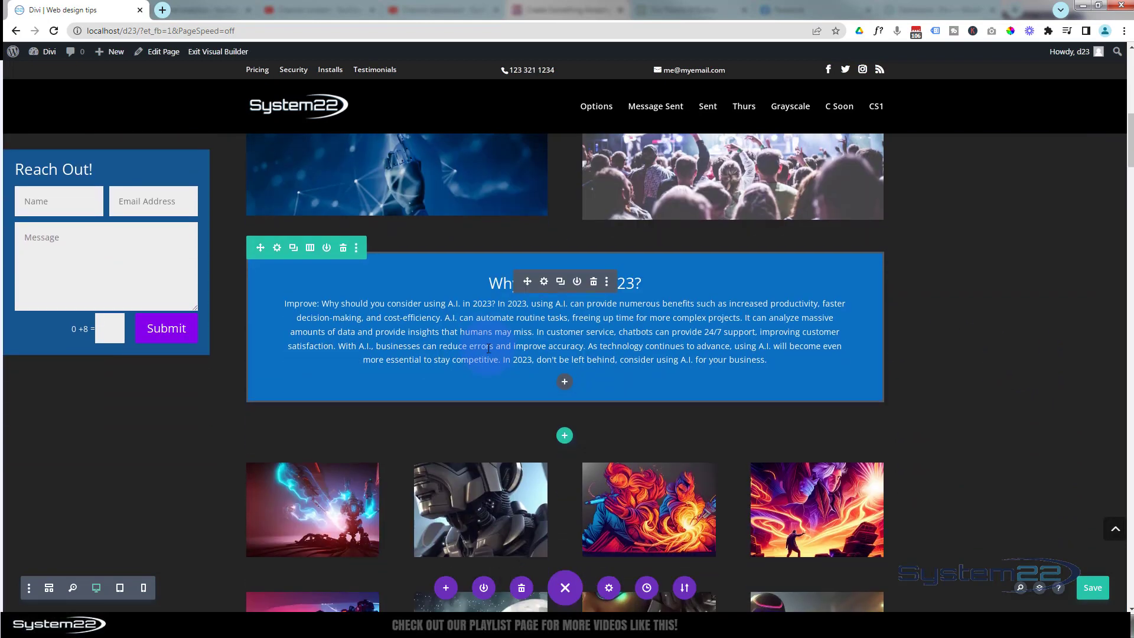
scroll(487, 348, down, 6)
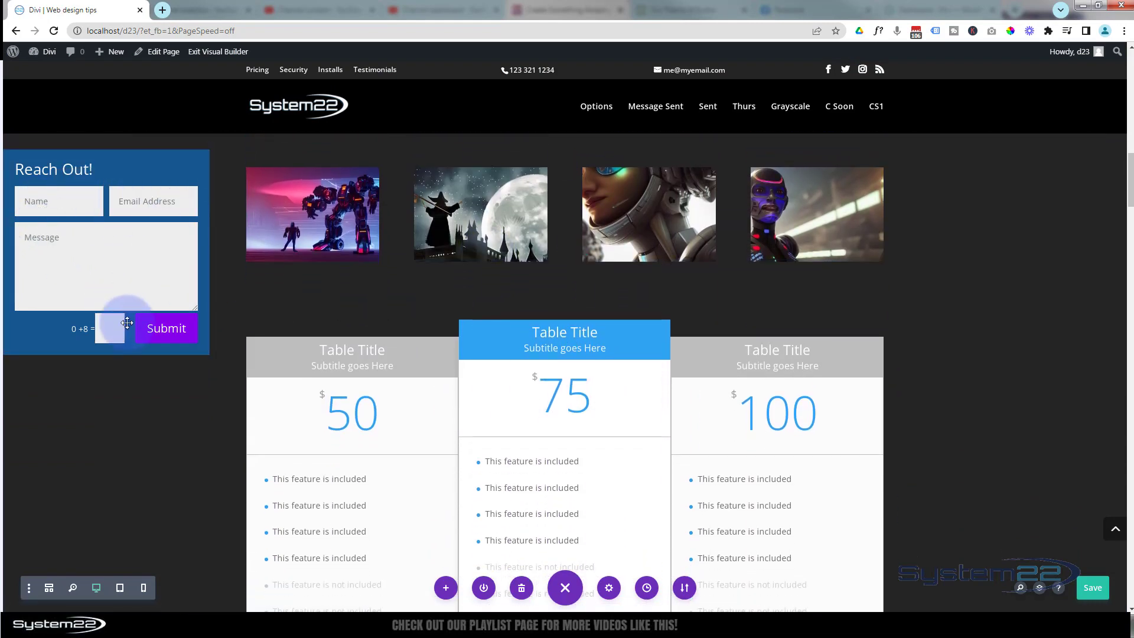
scroll(384, 275, down, 6)
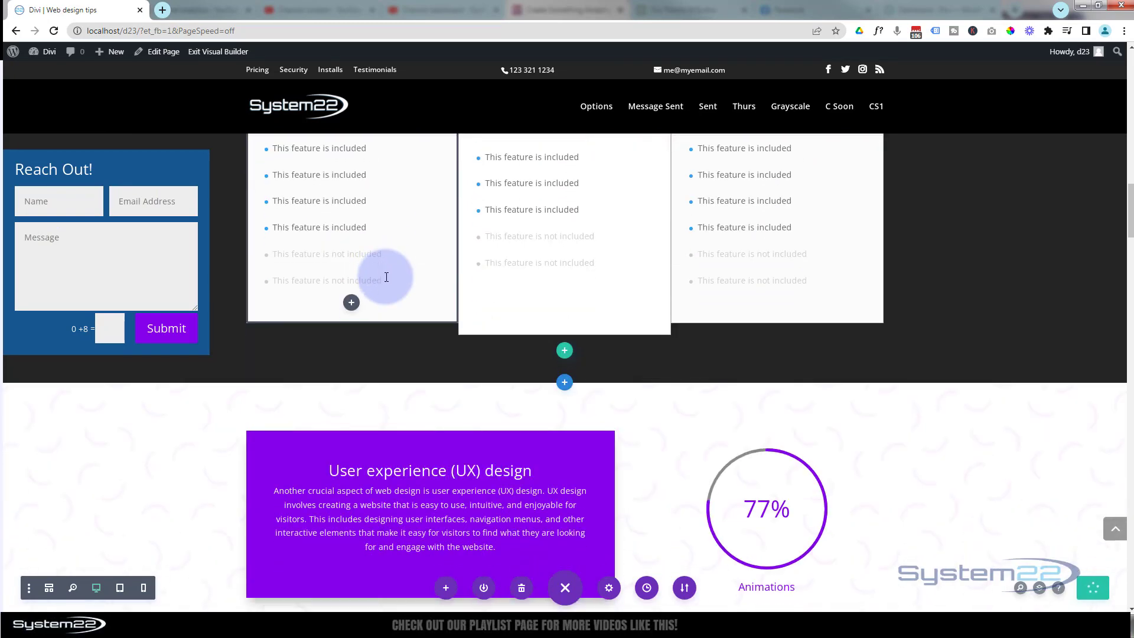
scroll(386, 277, down, 3)
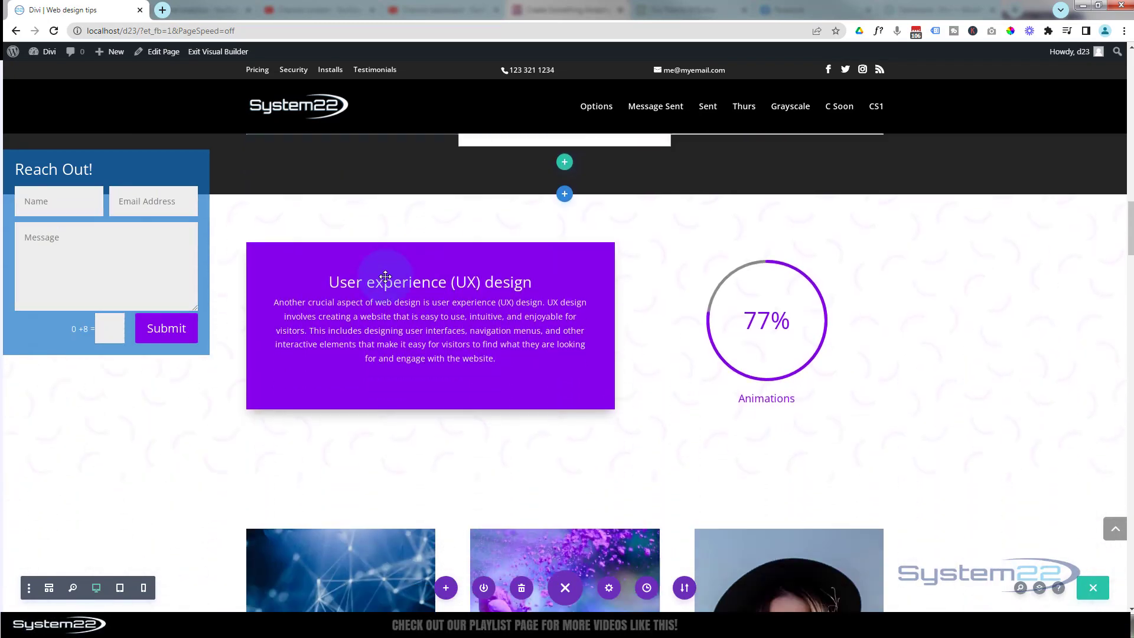
scroll(386, 277, down, 7)
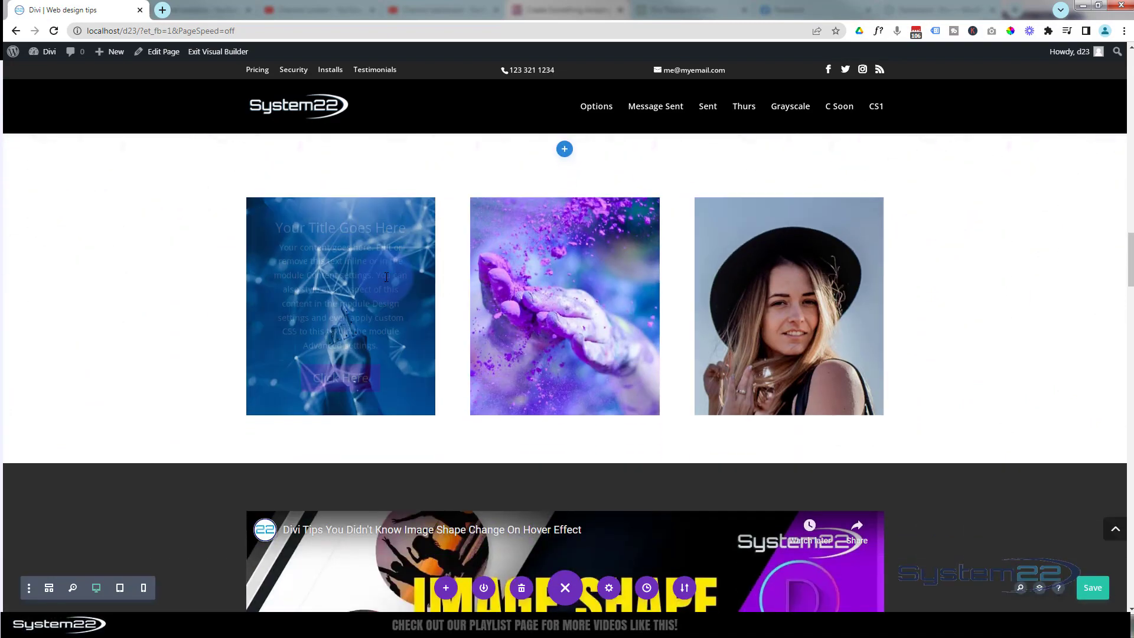
scroll(386, 276, down, 10)
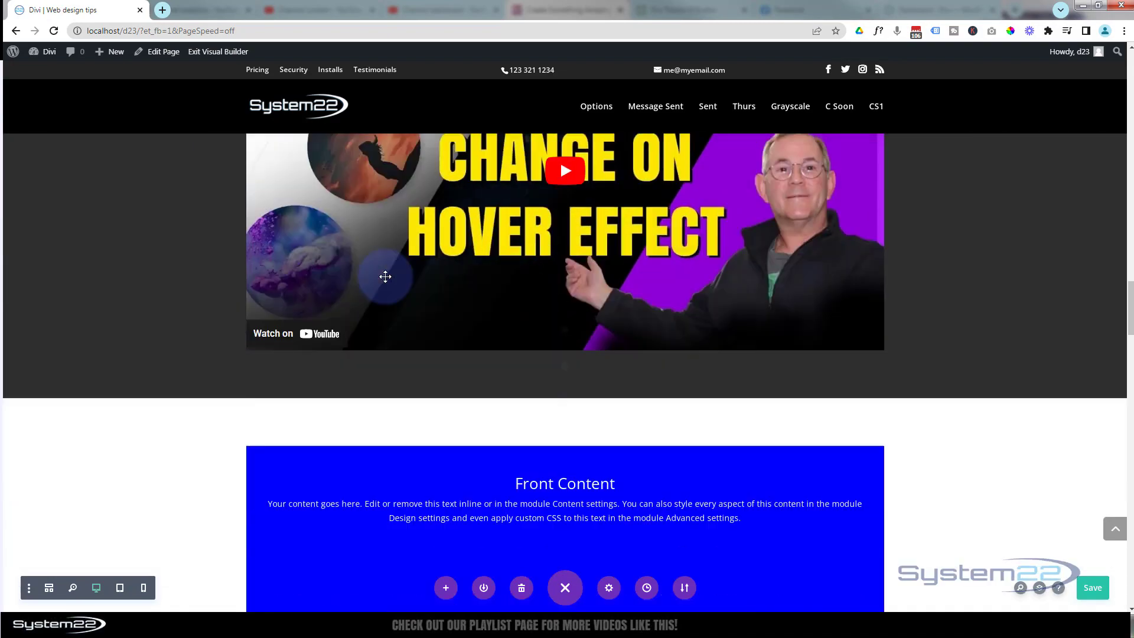
scroll(385, 276, down, 3)
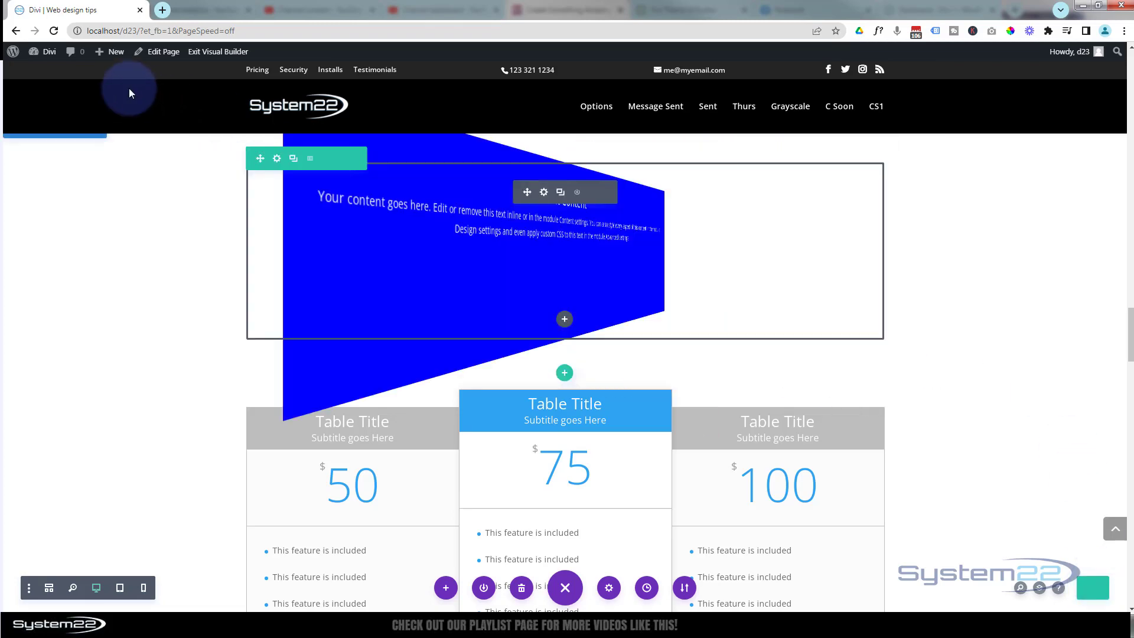
- Exit the visual builder and check how the contact form sticks while scrolling down the live page
click(201, 53)
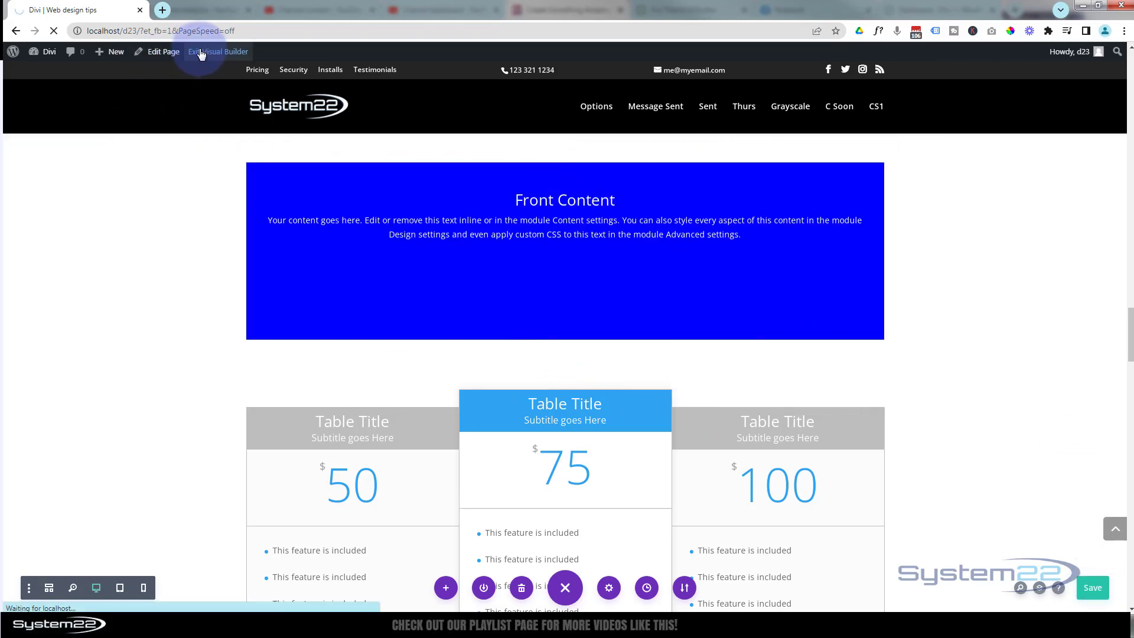
scroll(393, 215, down, 2)
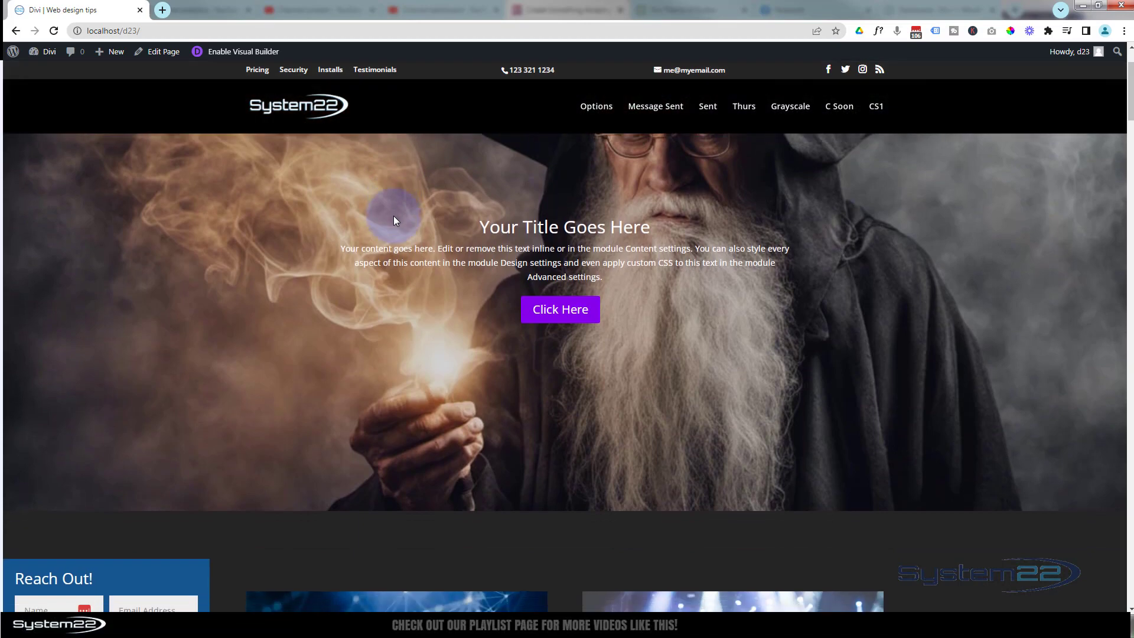
scroll(394, 219, down, 7)
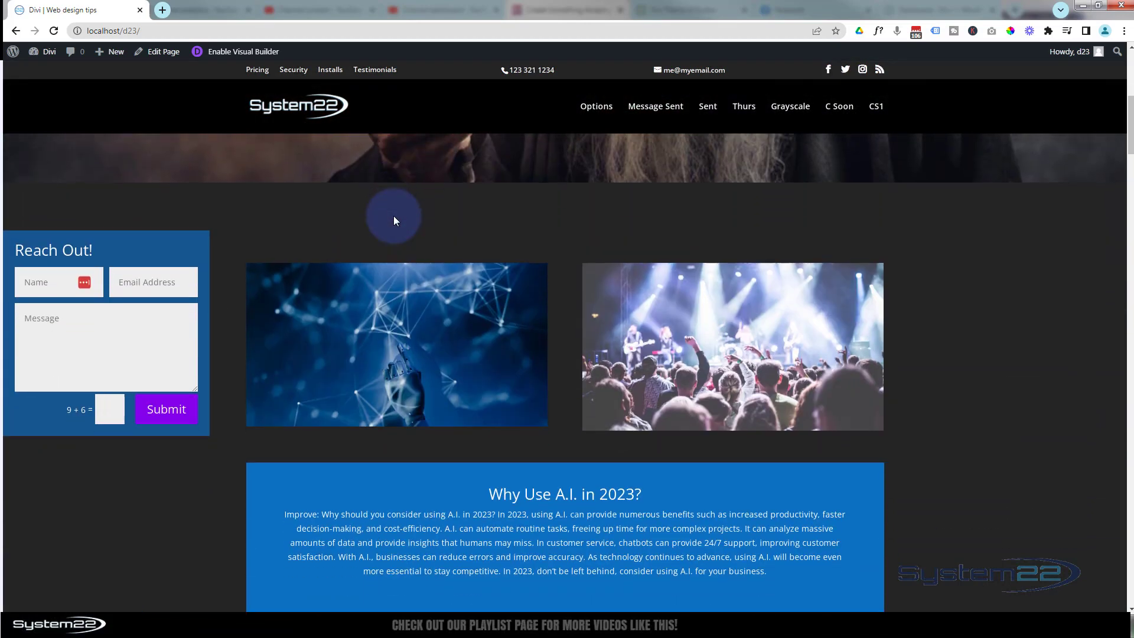
scroll(393, 217, down, 2)
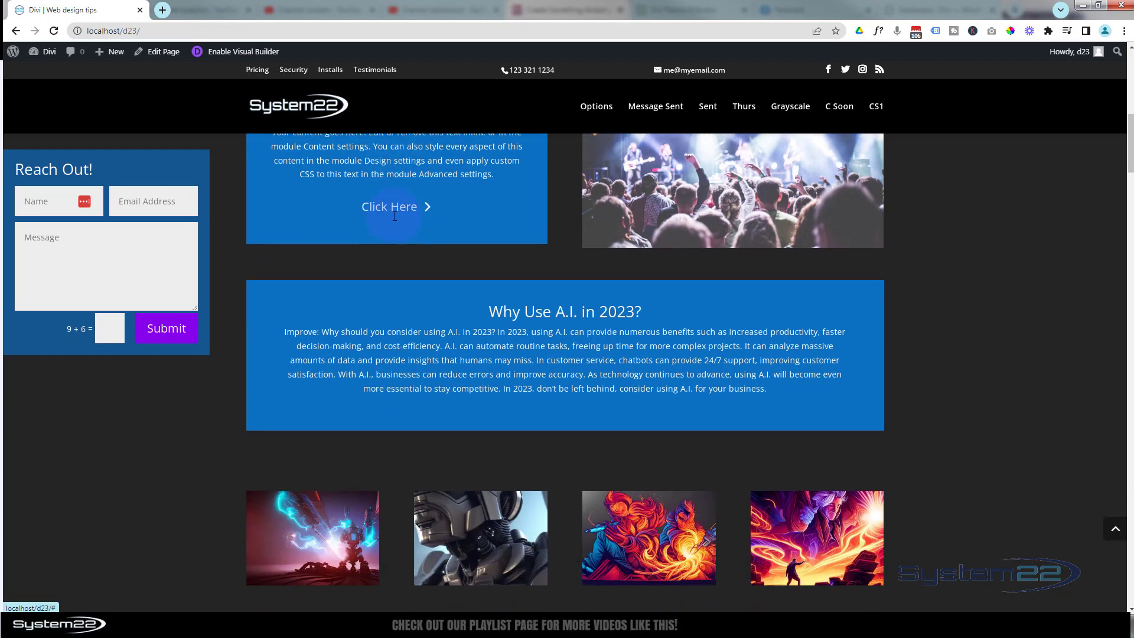
scroll(395, 216, down, 3)
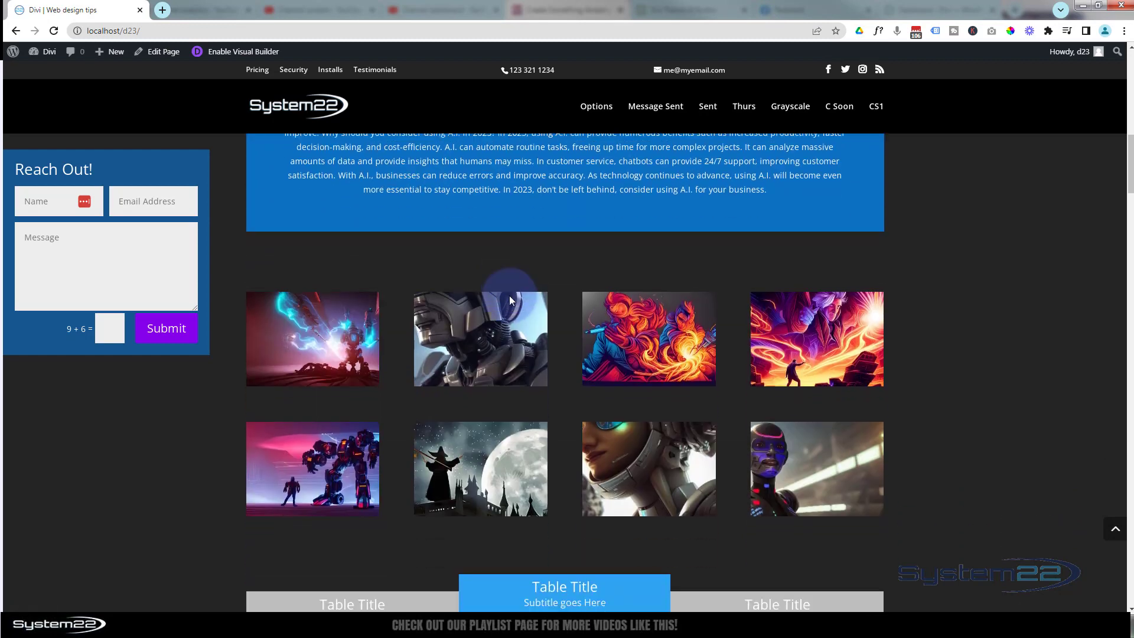
scroll(509, 299, down, 3)
- Test that the Message, Email Address and captcha fields of the sticky form accept focus on the live page
click(107, 265)
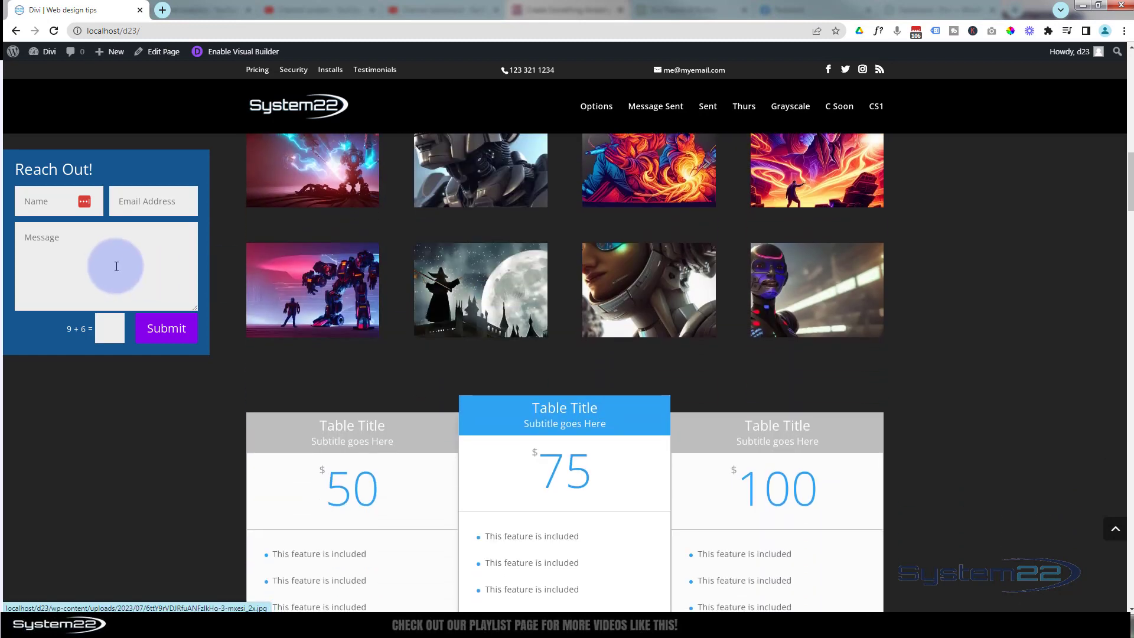
click(177, 201)
click(121, 323)
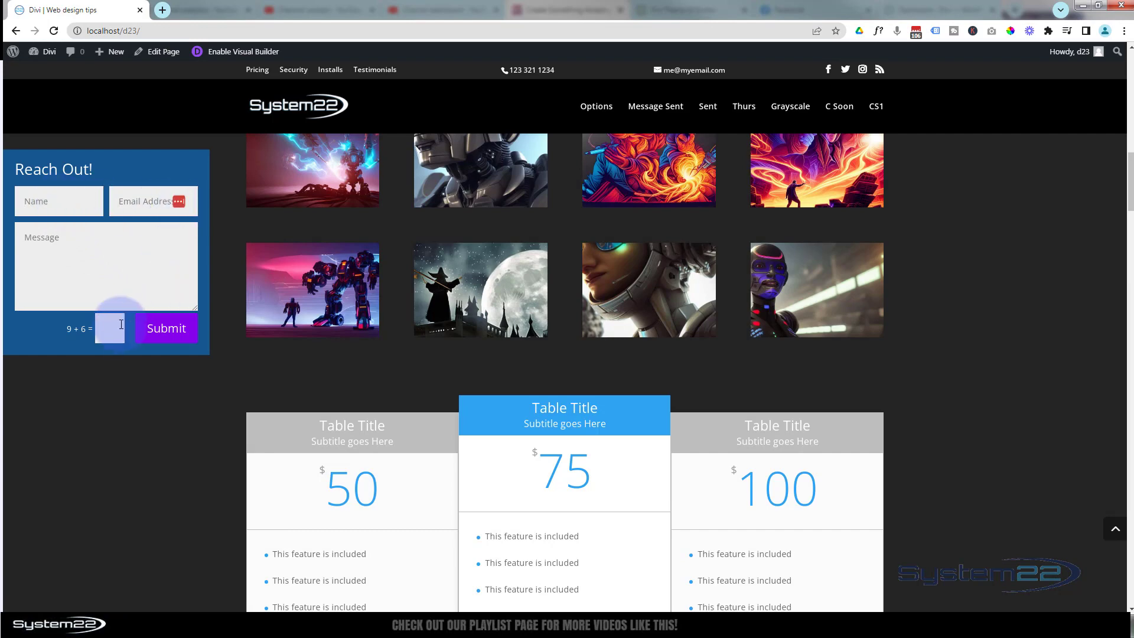
- Check the contact form's sticky behavior down the live page to the Back Content block and back up to the hero image
scroll(443, 236, down, 2)
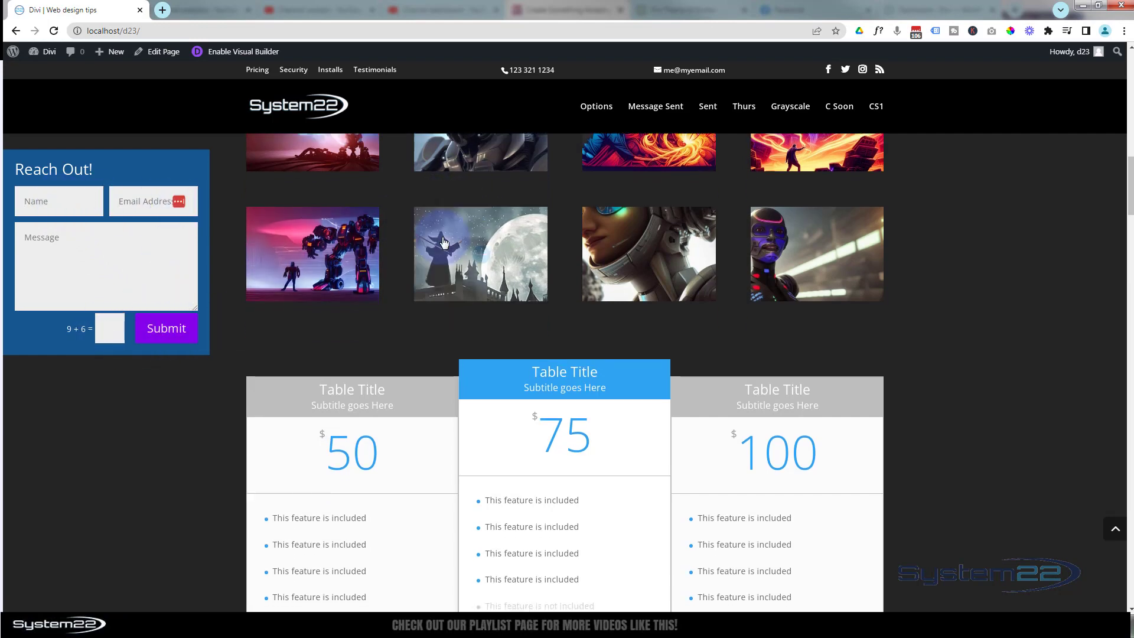
scroll(442, 240, down, 8)
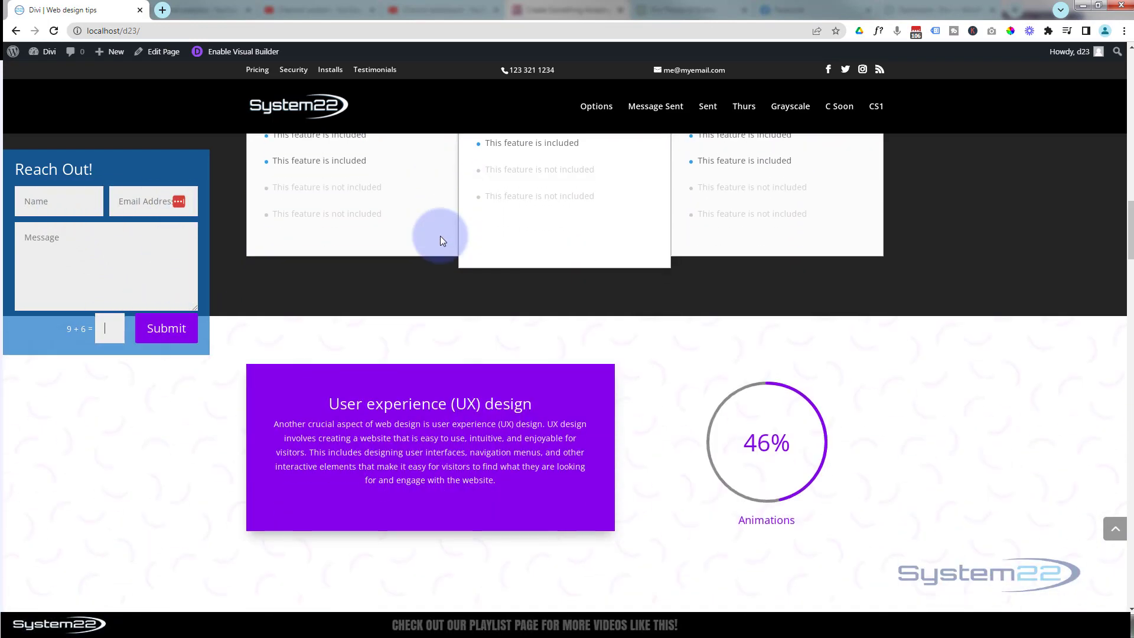
scroll(440, 239, down, 7)
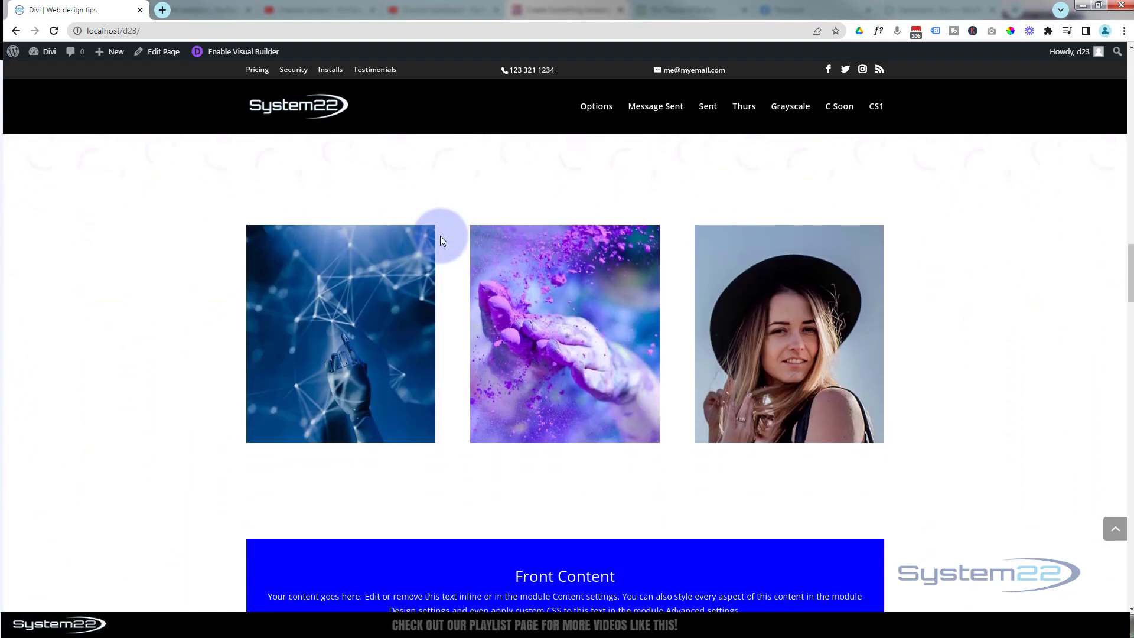
scroll(441, 236, down, 4)
scroll(437, 237, up, 4)
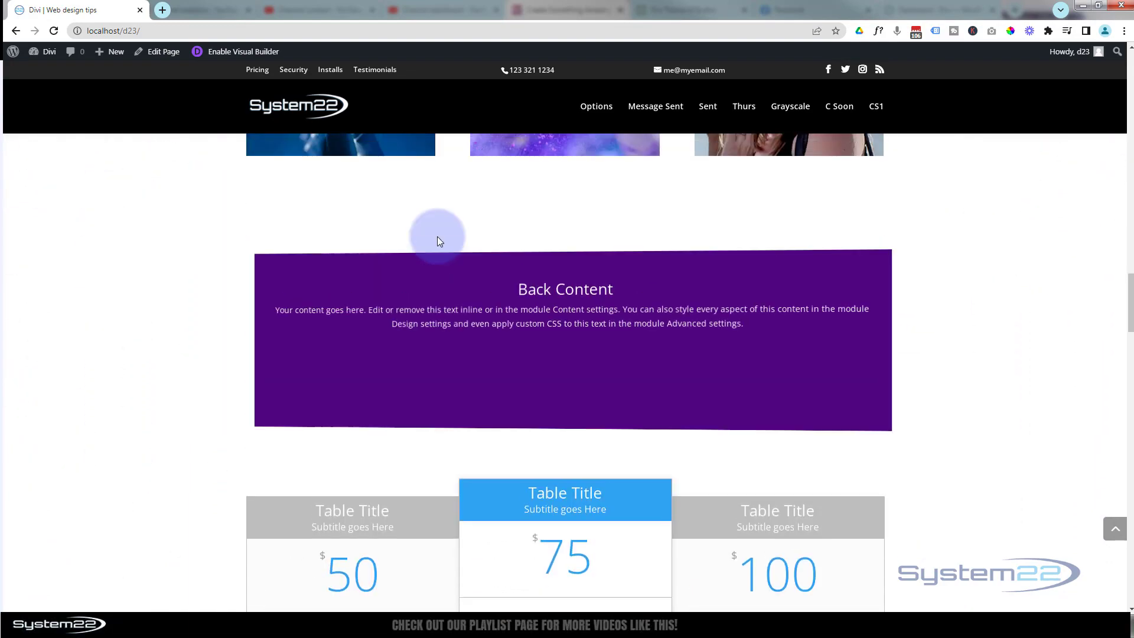
scroll(437, 236, up, 12)
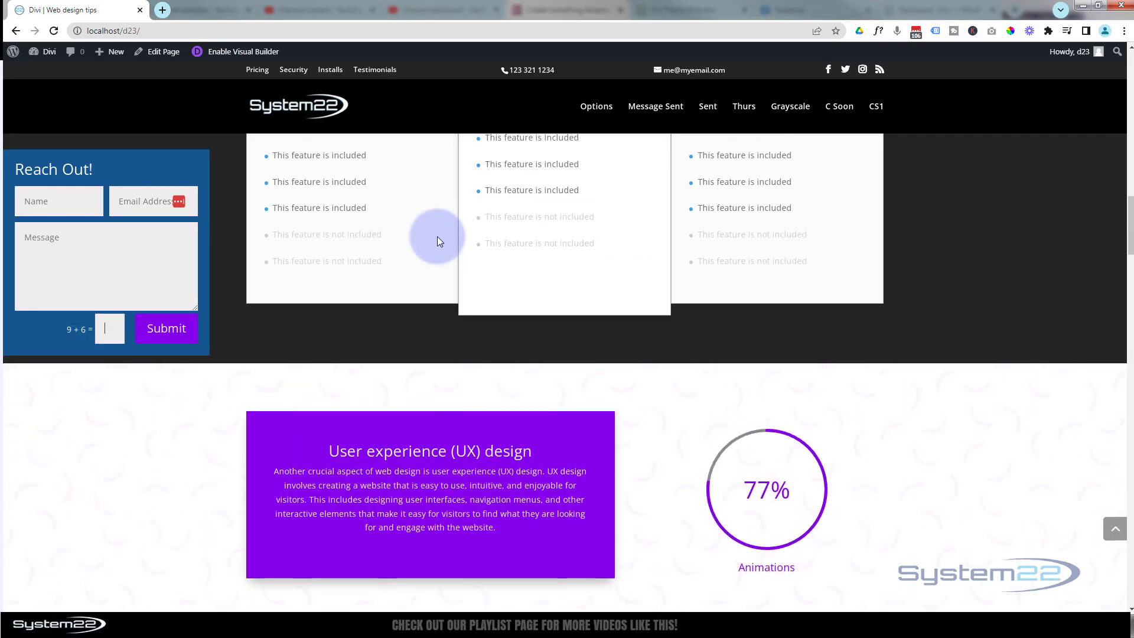
scroll(437, 236, up, 11)
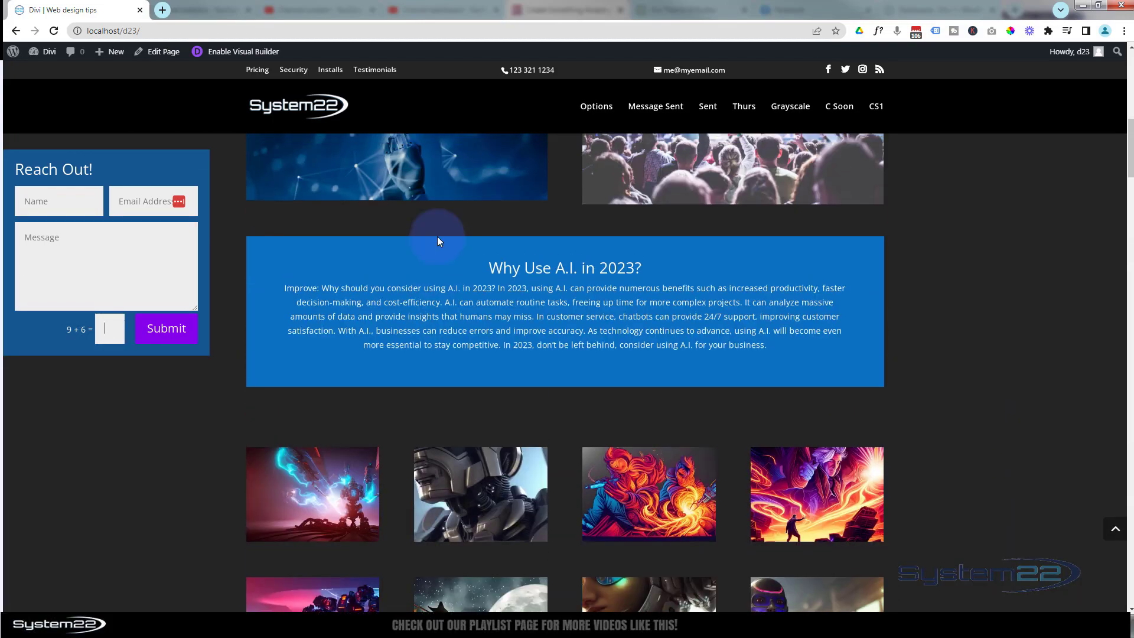
scroll(437, 236, up, 8)
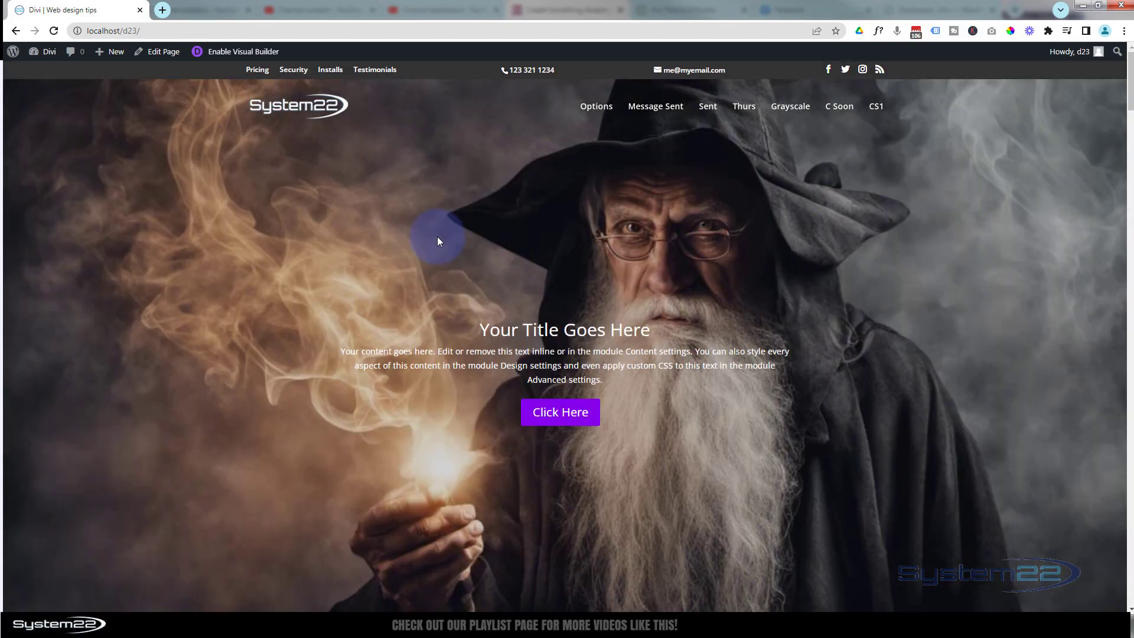
- Examine where the contact form starts and stops sticking between the hero image and the User experience (UX) design section
scroll(436, 256, down, 5)
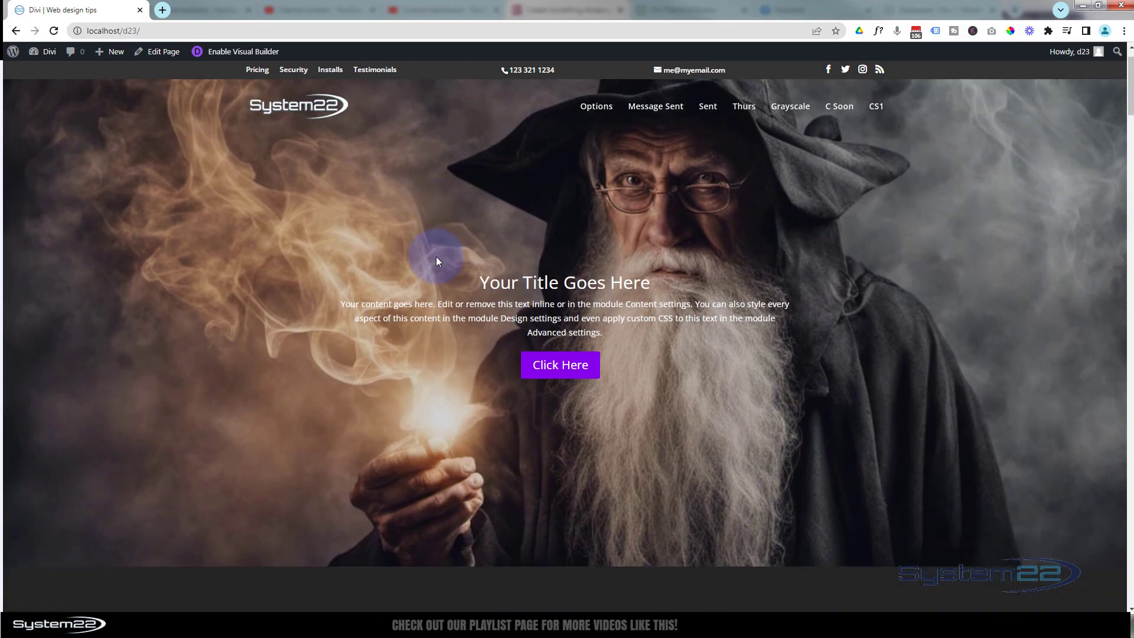
scroll(435, 256, down, 4)
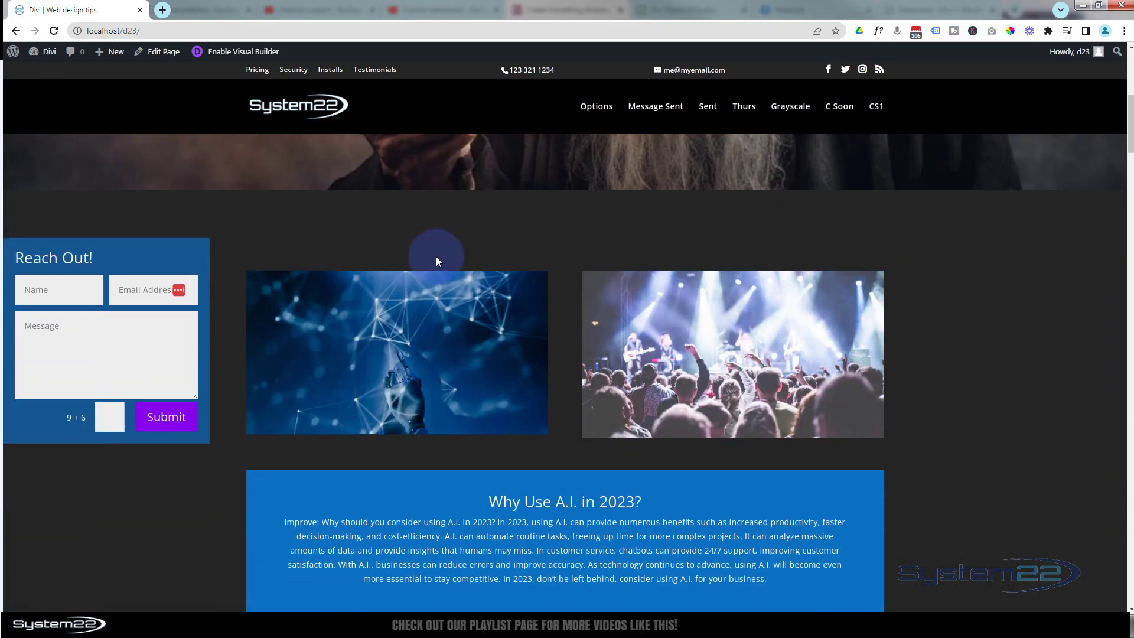
scroll(436, 257, down, 8)
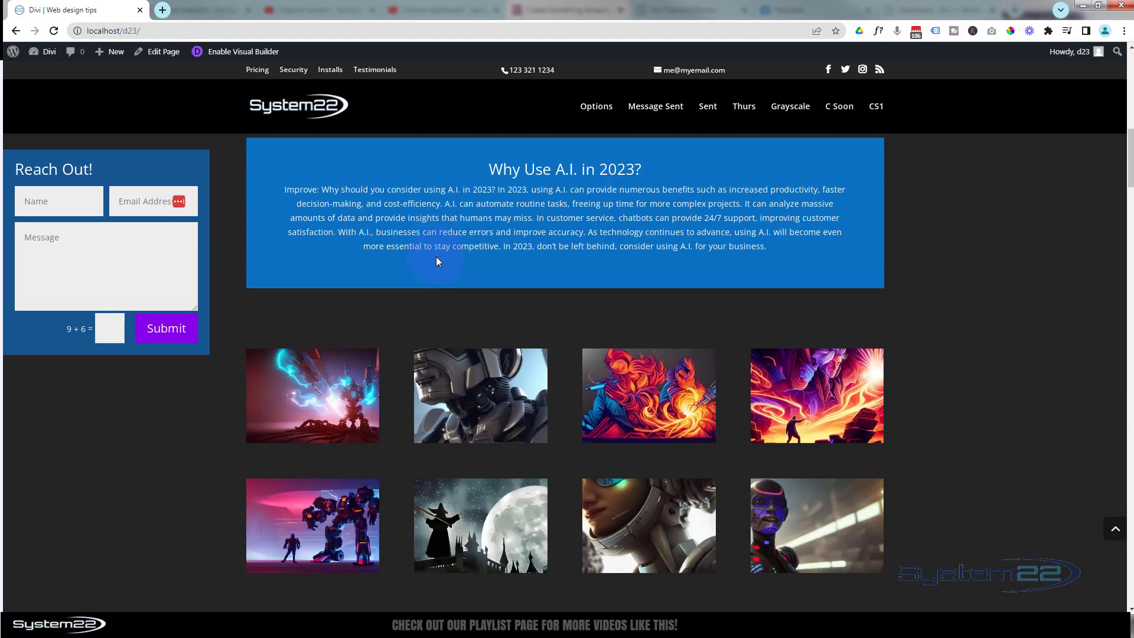
scroll(435, 256, down, 8)
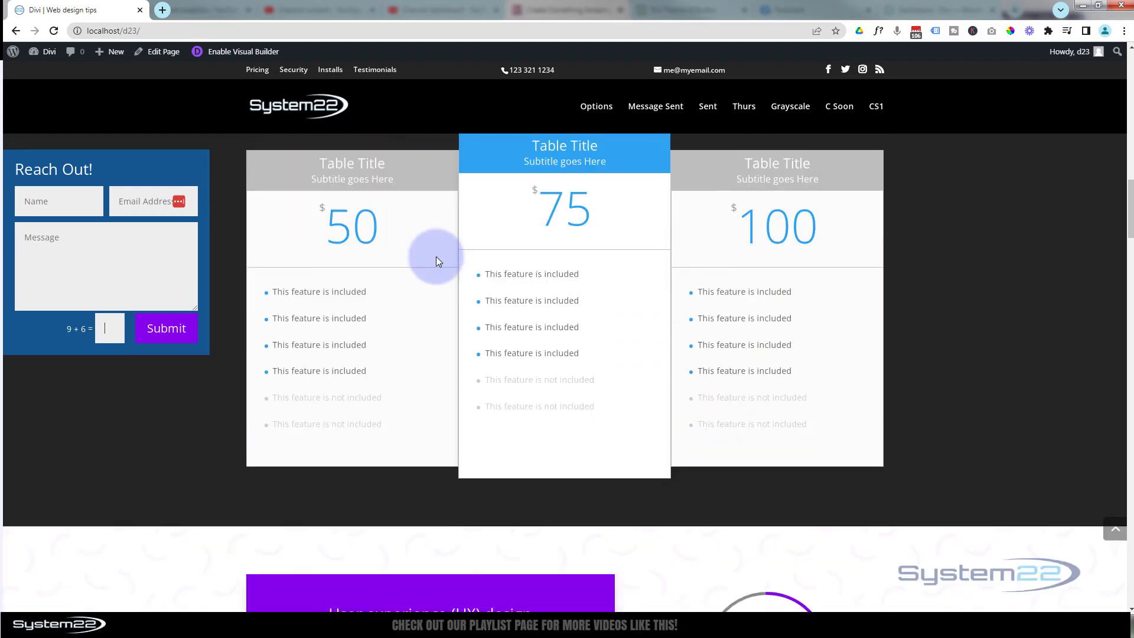
scroll(436, 256, down, 3)
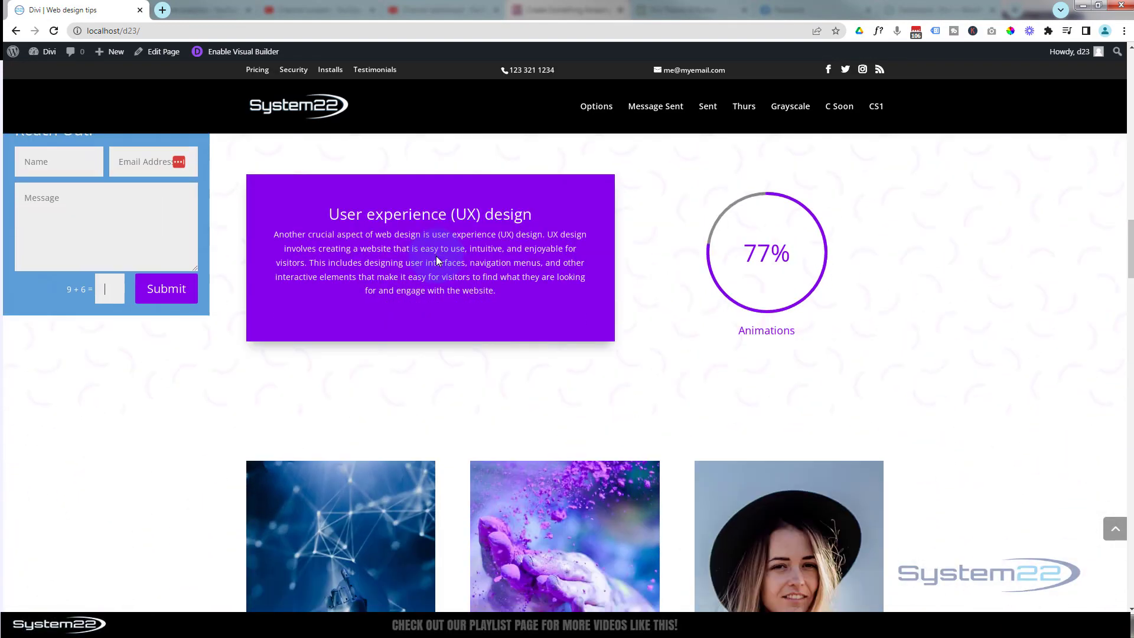
scroll(435, 256, up, 4)
scroll(435, 256, up, 3)
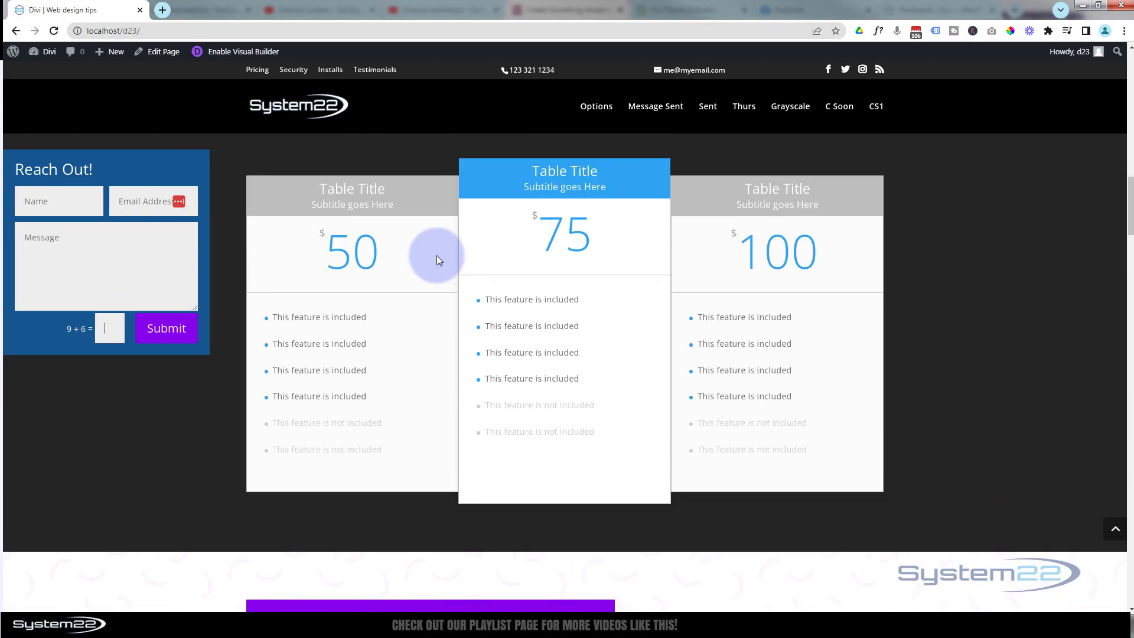
scroll(437, 255, up, 7)
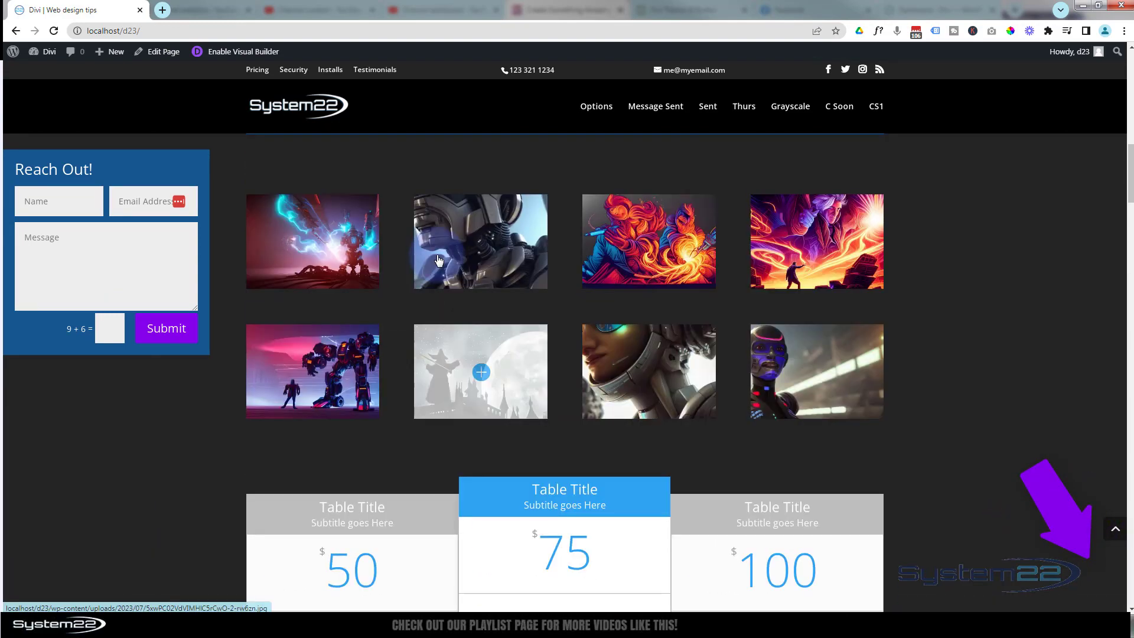
scroll(438, 260, up, 9)
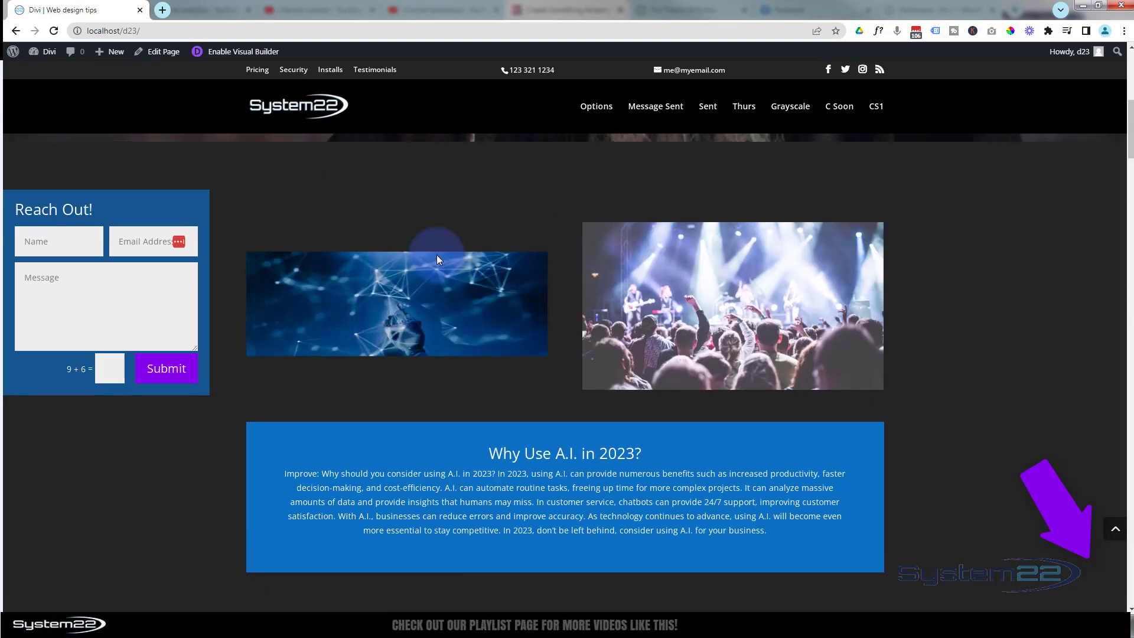
scroll(437, 259, up, 6)
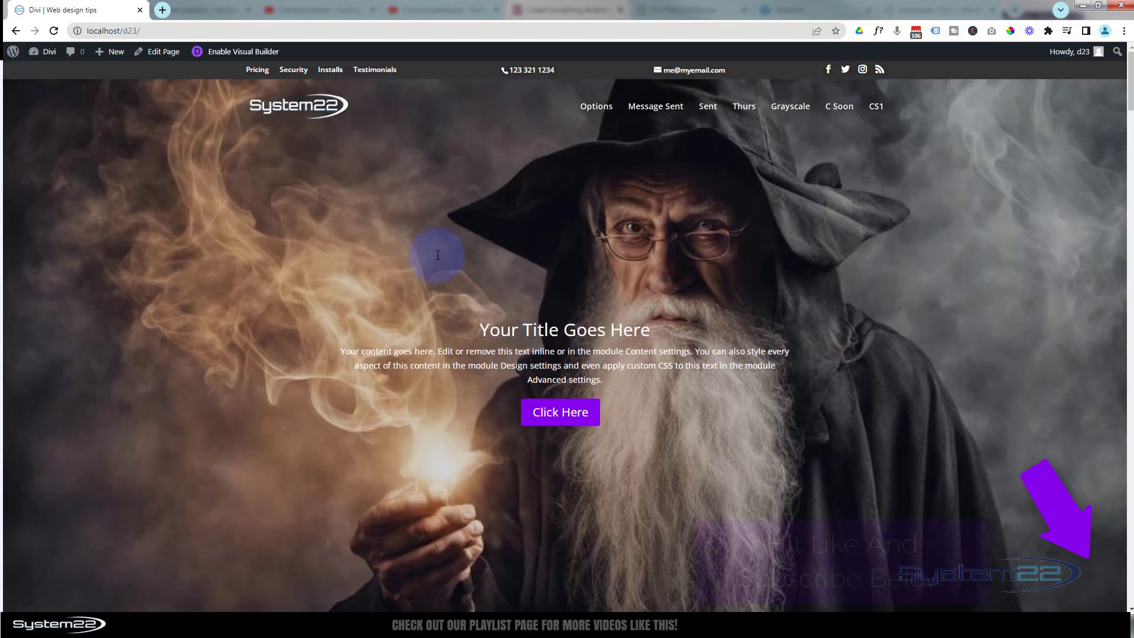
- Review the sticky contact form once more from the hero image down past the three-image row, and return to the page's start
scroll(437, 259, down, 2)
scroll(437, 255, down, 2)
scroll(437, 259, down, 3)
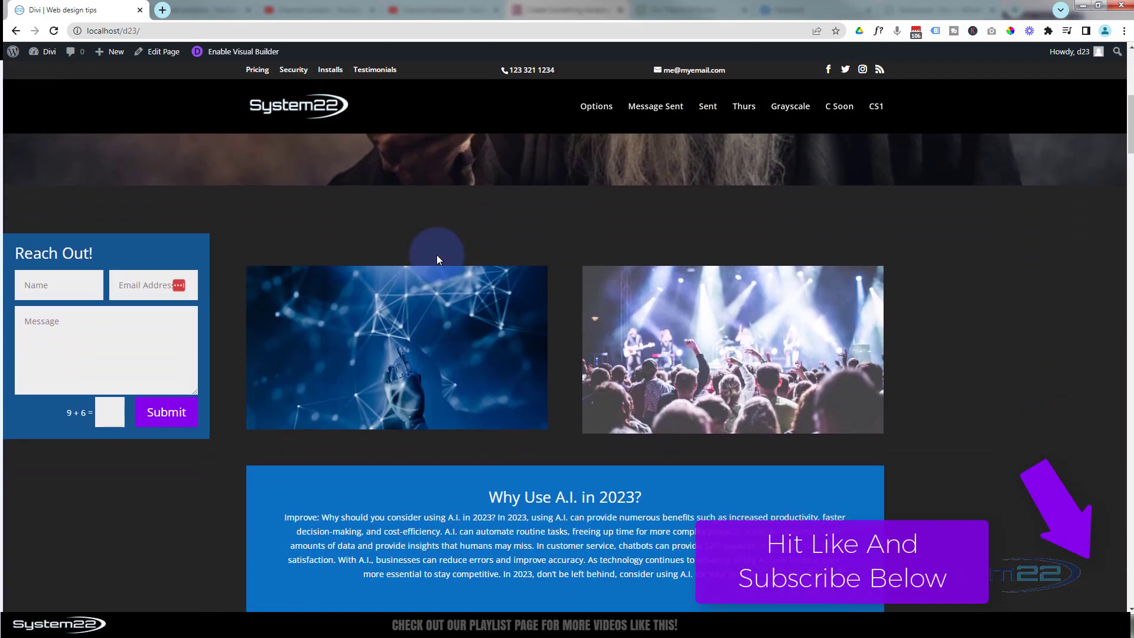
scroll(437, 258, down, 8)
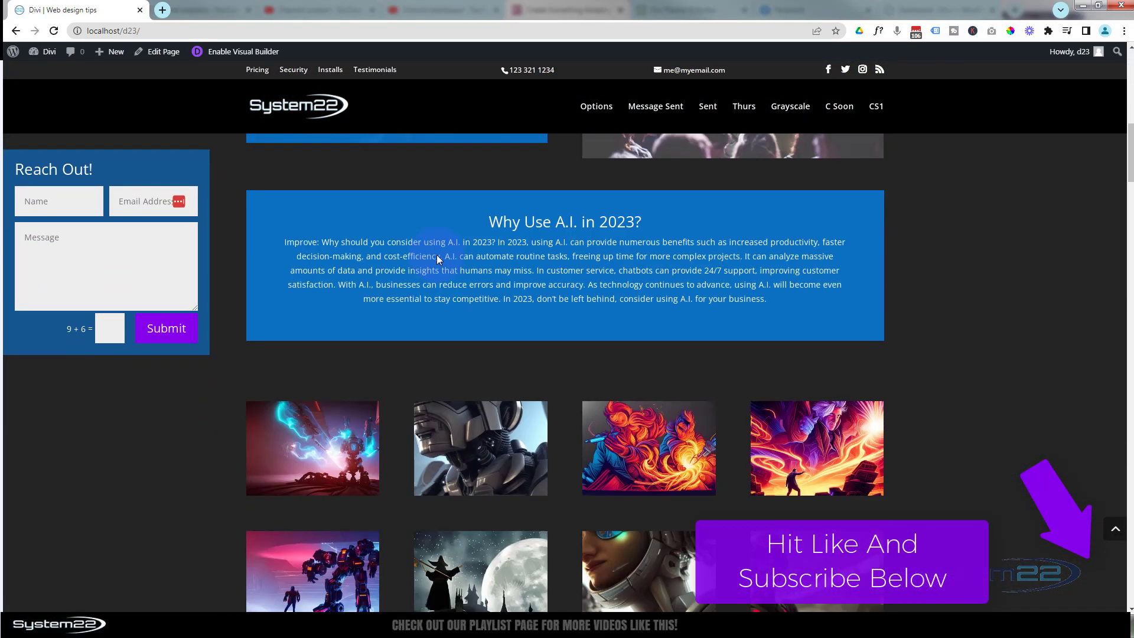
scroll(437, 258, down, 7)
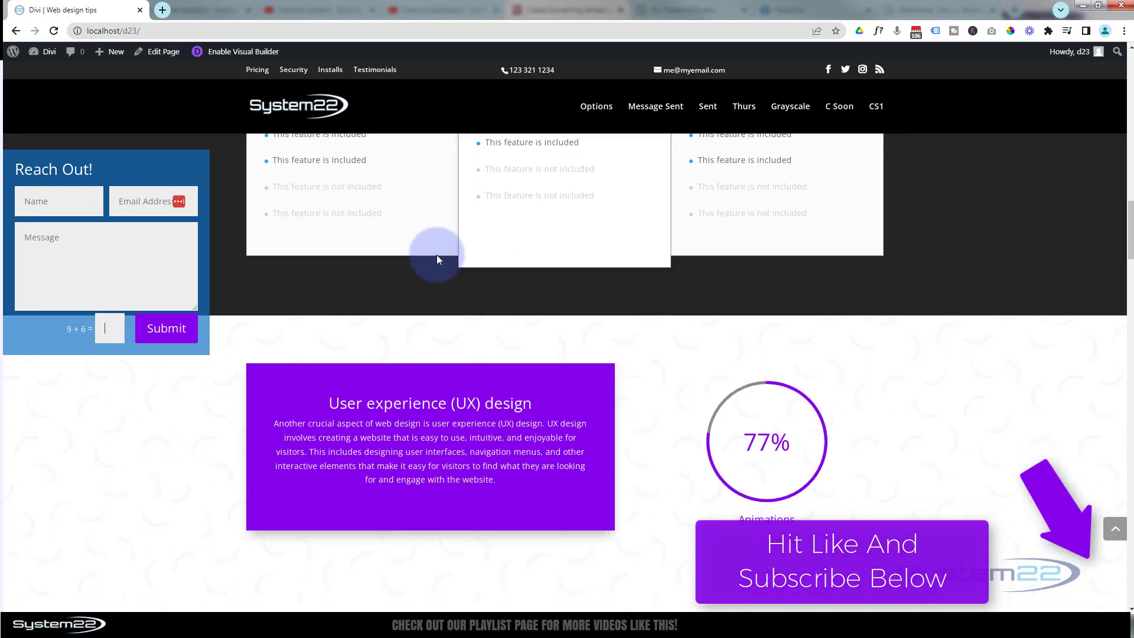
scroll(437, 258, down, 7)
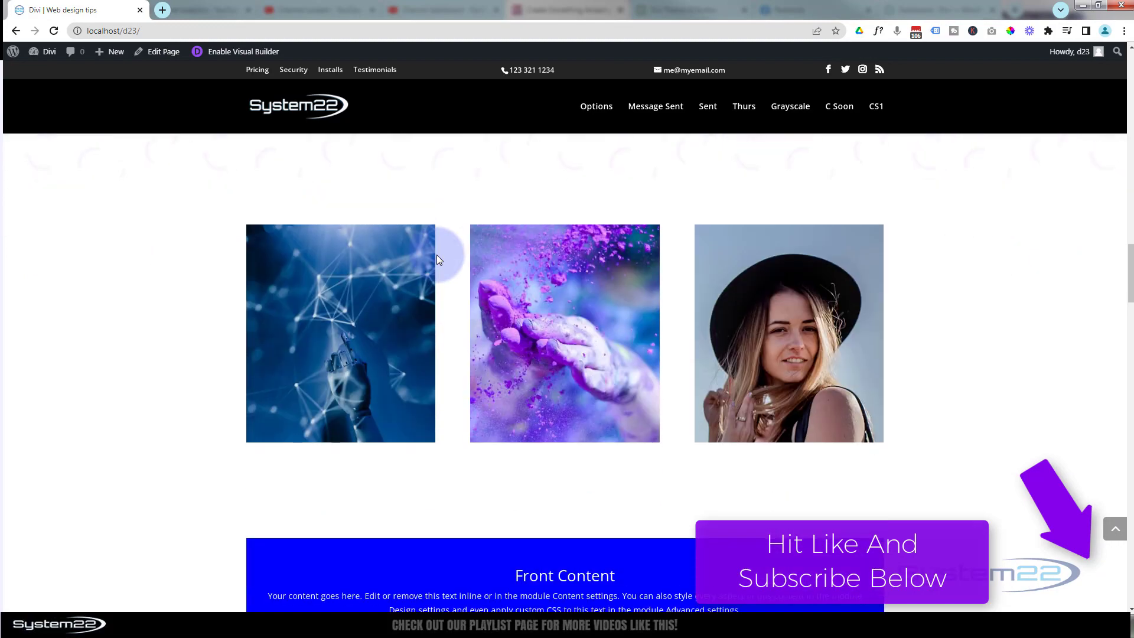
scroll(437, 259, down, 2)
scroll(437, 257, up, 9)
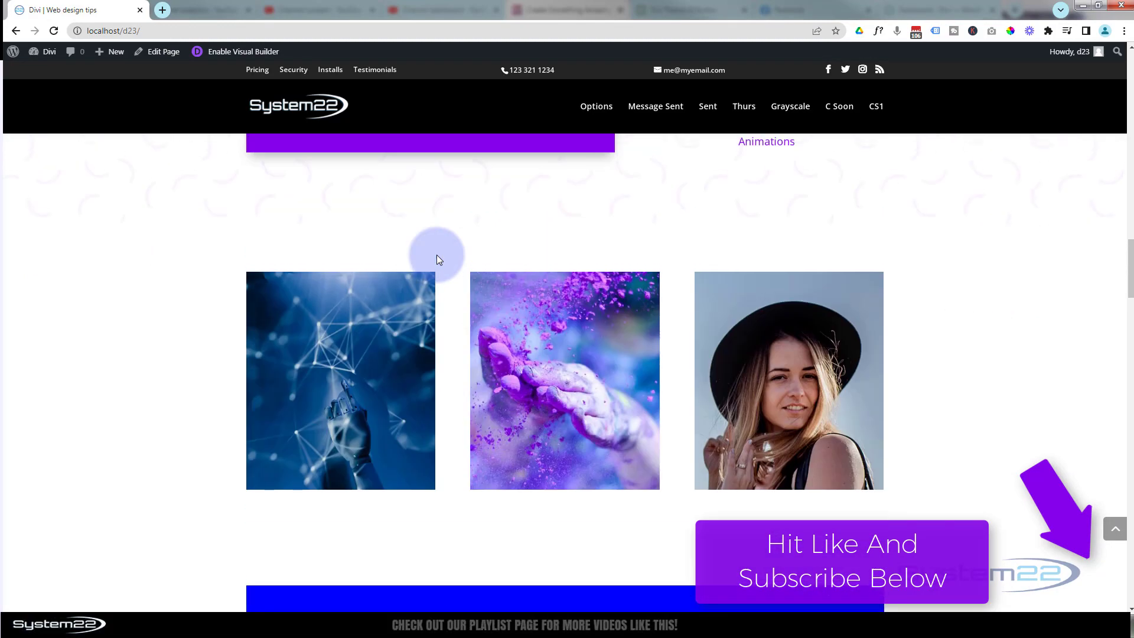
scroll(437, 259, up, 12)
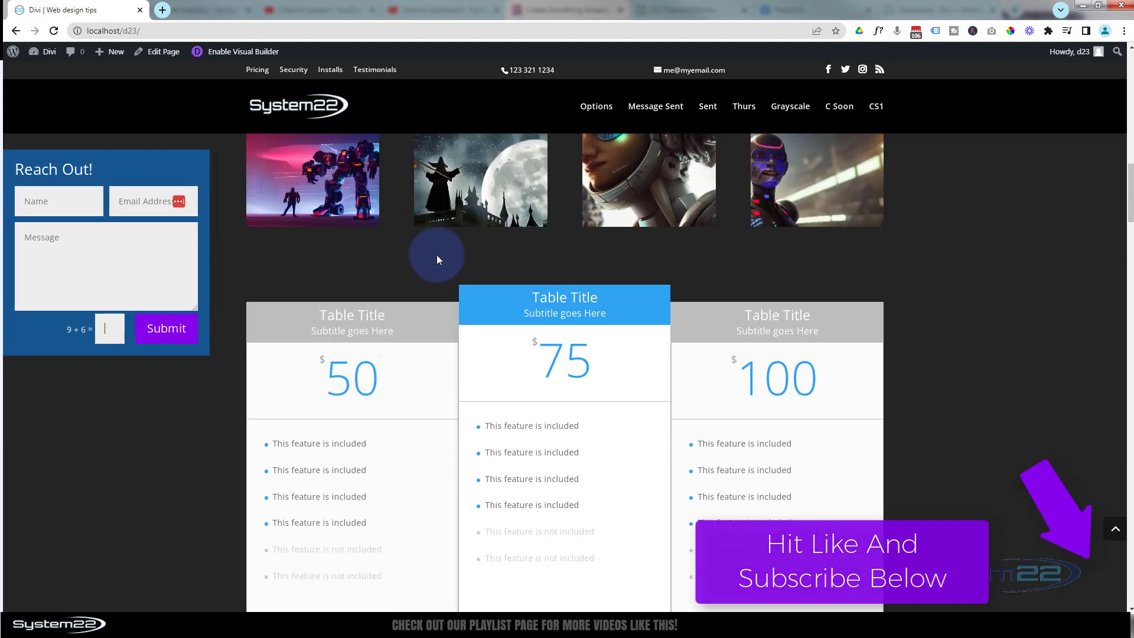
scroll(437, 260, up, 10)
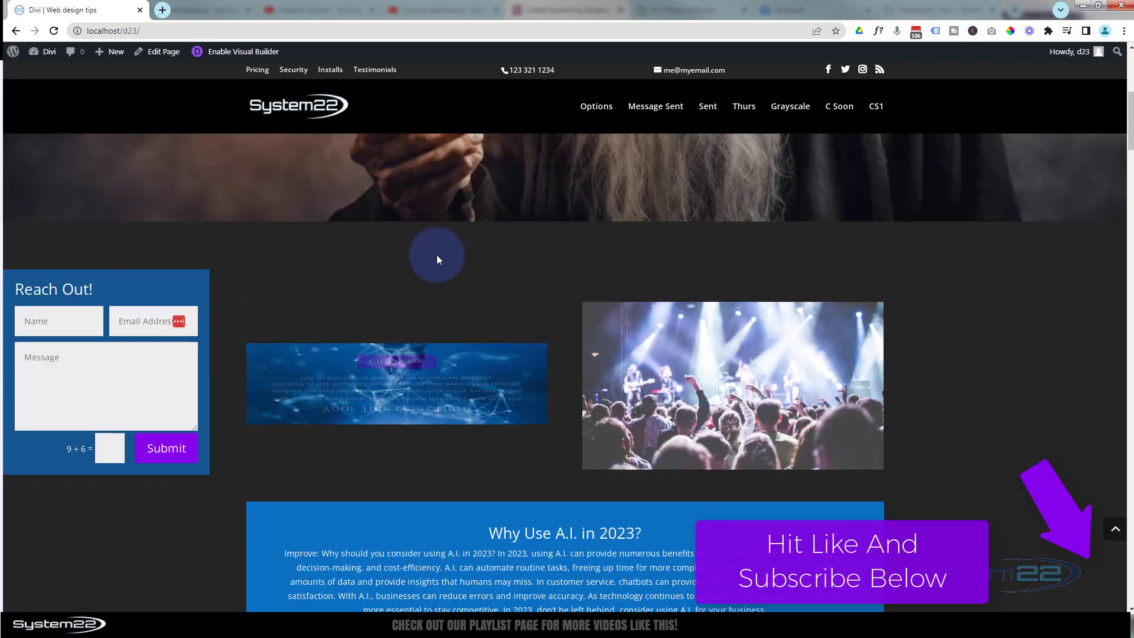
scroll(437, 259, up, 3)
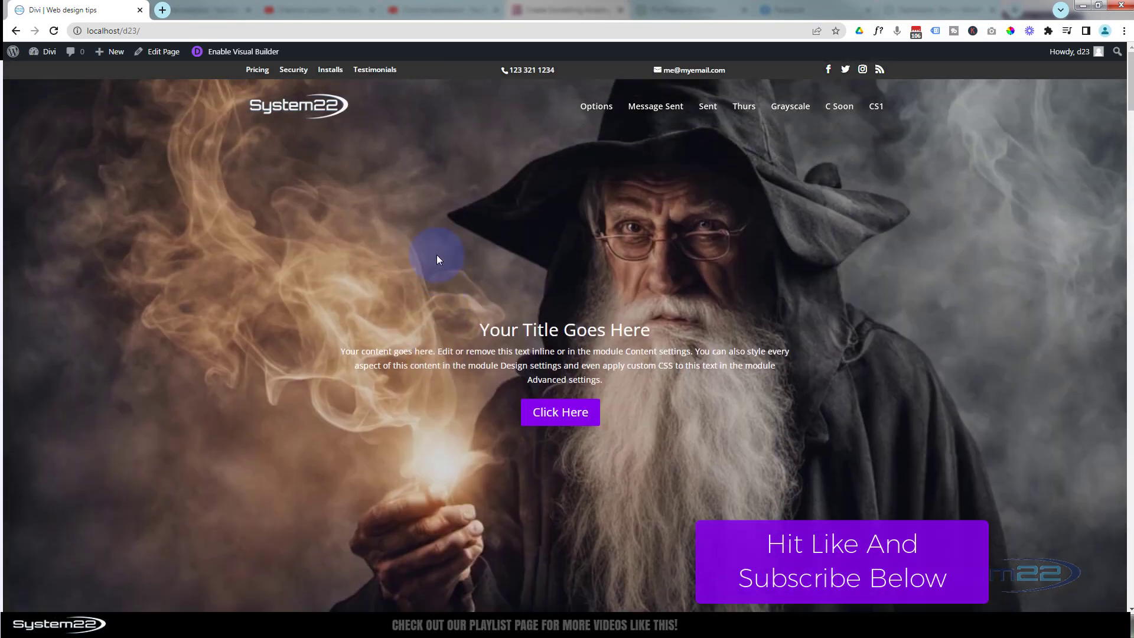